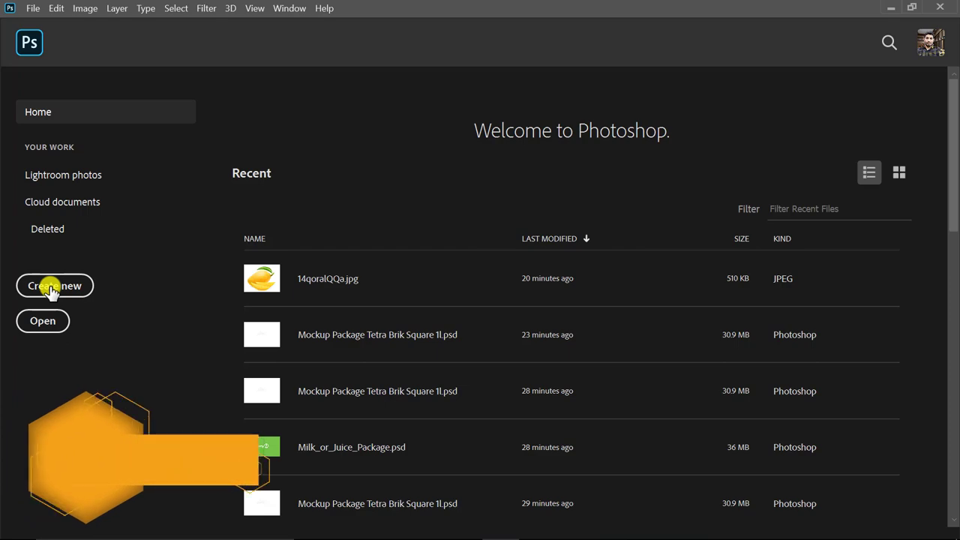
# Create a new 1654 × 2267 px, 300 ppi document named 'Packaging Design'
pyautogui.click(58, 284)
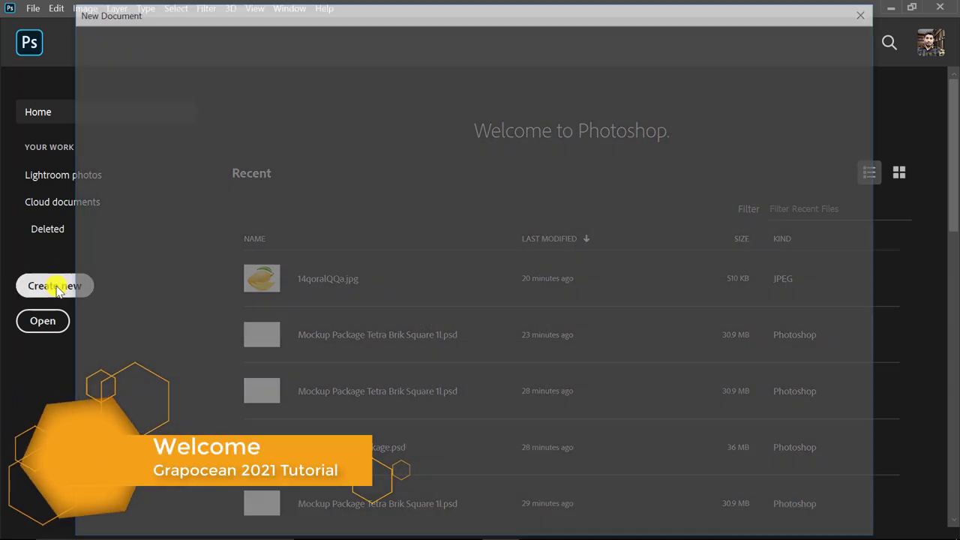
pyautogui.click(722, 101)
pyautogui.write('Pa')
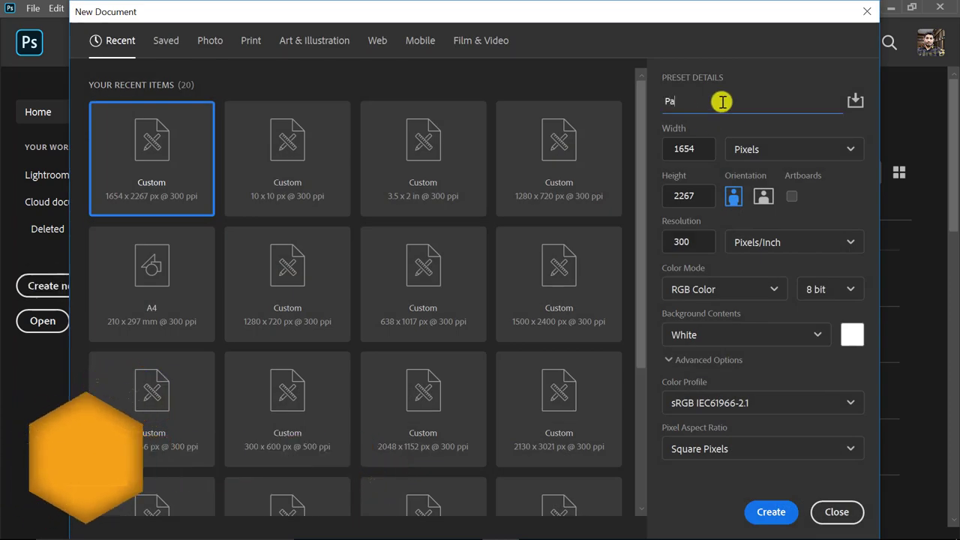
pyautogui.write('ckaging Design')
pyautogui.press('BackSpace')
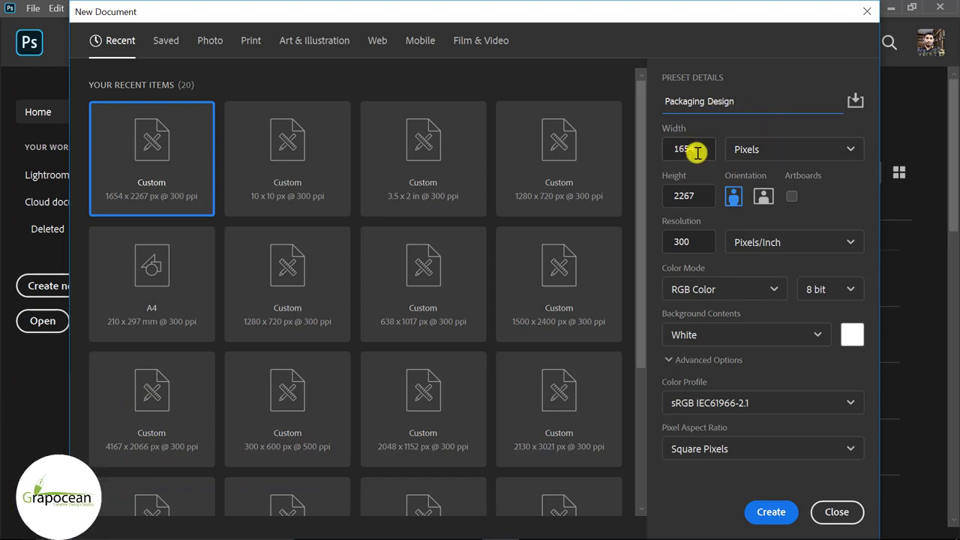
pyautogui.click(700, 197)
pyautogui.click(775, 512)
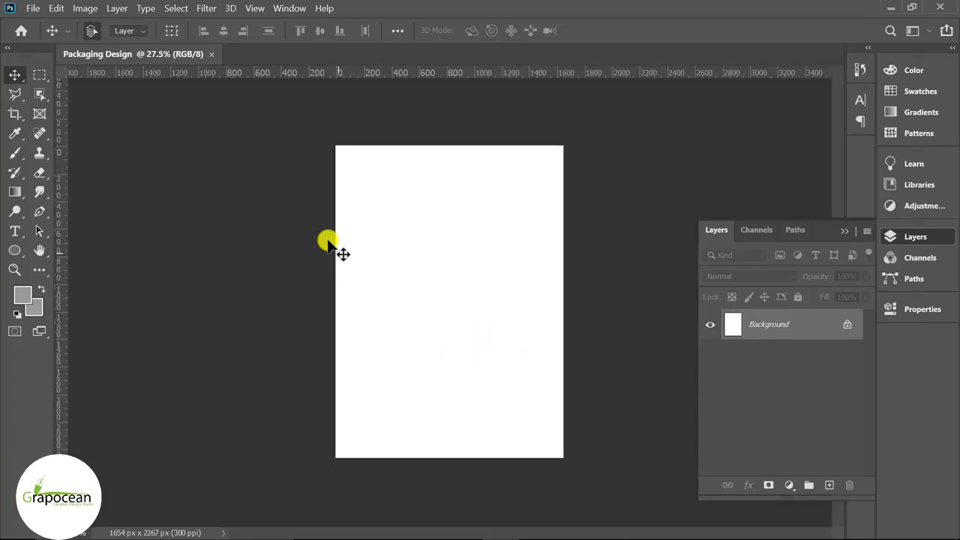
# Add a guide layout of 2 columns, 0 px gutter and 25 px margins
pyautogui.click(253, 13)
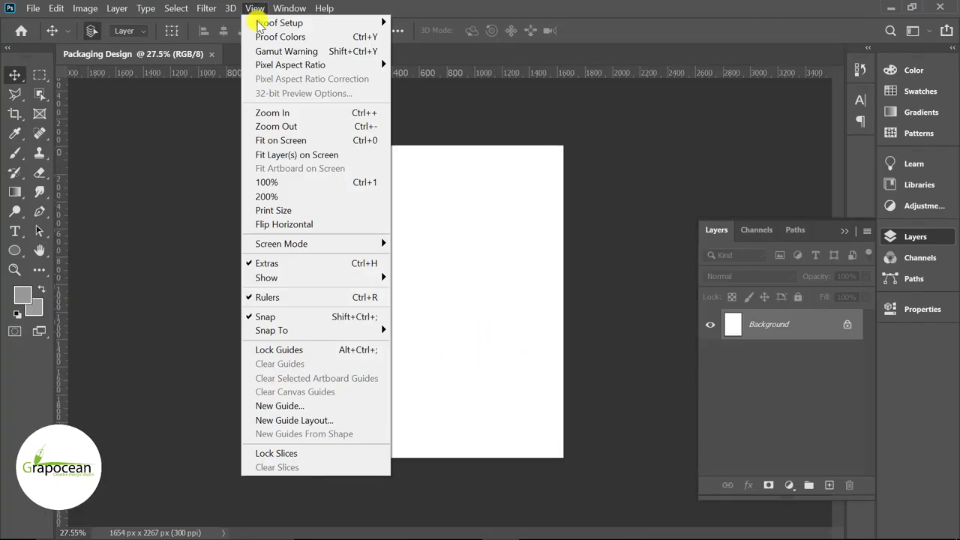
pyautogui.click(328, 418)
pyautogui.write('2')
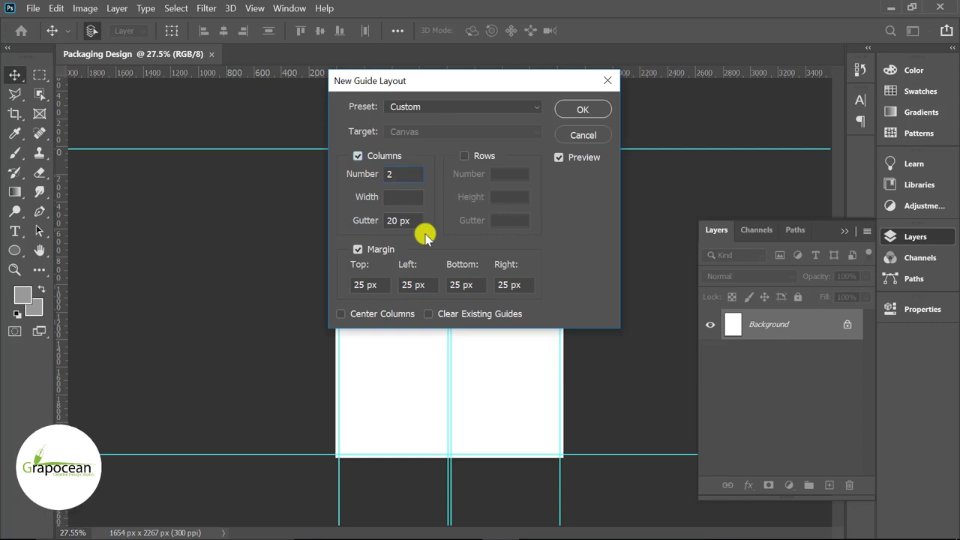
pyautogui.press('Tab')
pyautogui.press('Tab')
pyautogui.write('0')
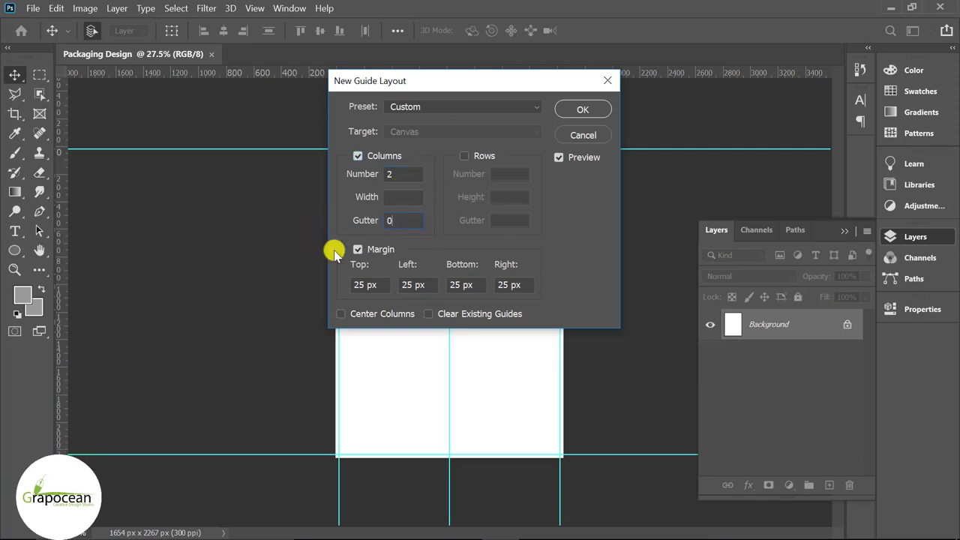
pyautogui.click(584, 109)
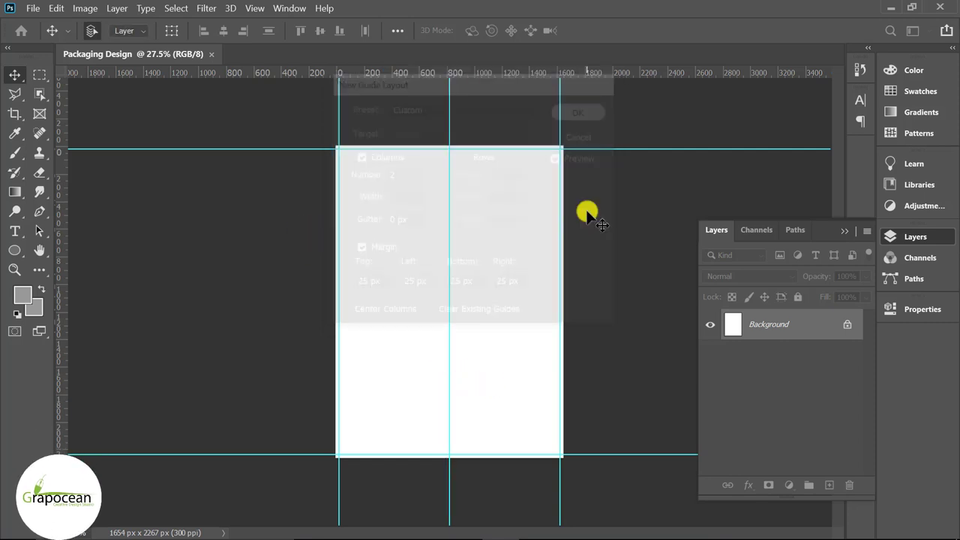
pyautogui.scroll(1, 664, 306)
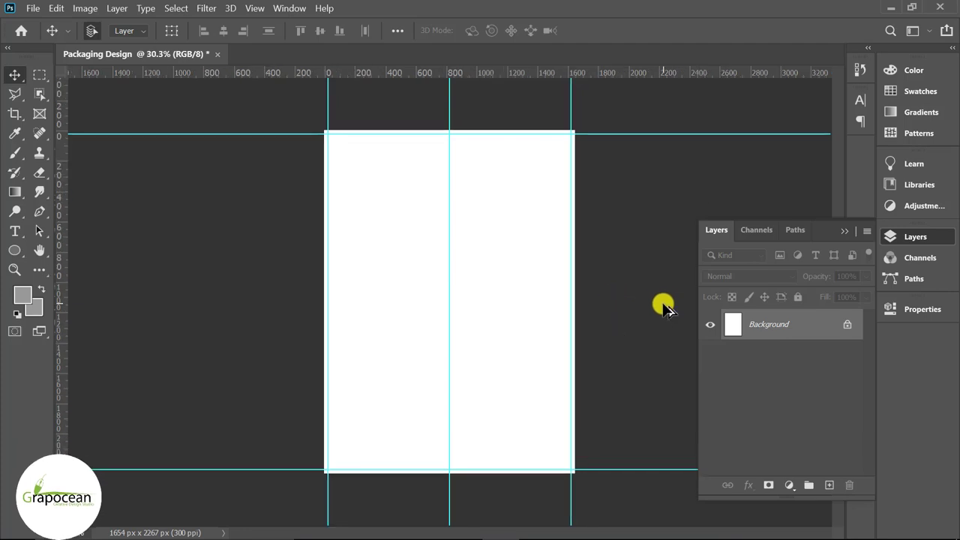
# Open the milk splash, mango (psf), barcode and underwater images together
pyautogui.click(45, 8)
pyautogui.click(45, 35)
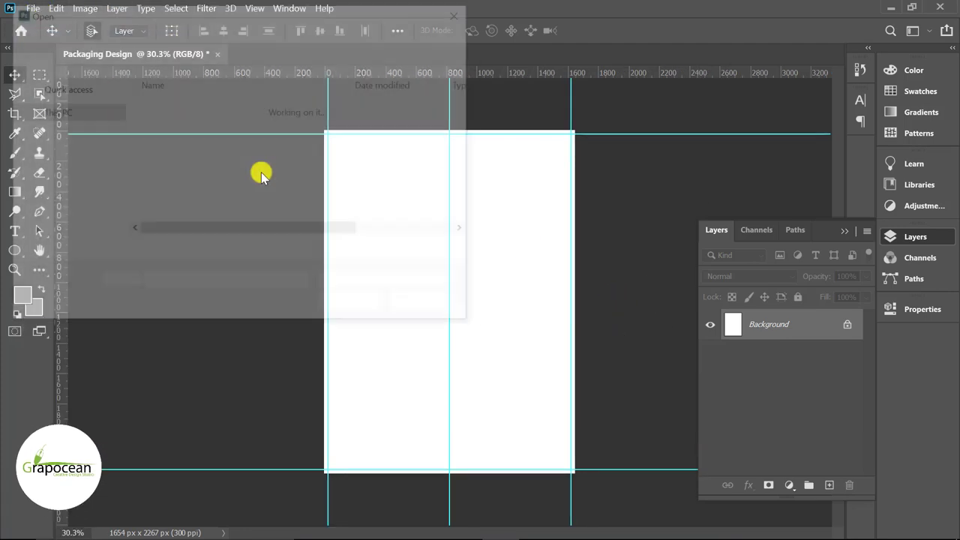
pyautogui.click(412, 113)
pyautogui.keyDown('ctrl'); pyautogui.click(356, 116); pyautogui.keyUp('ctrl')
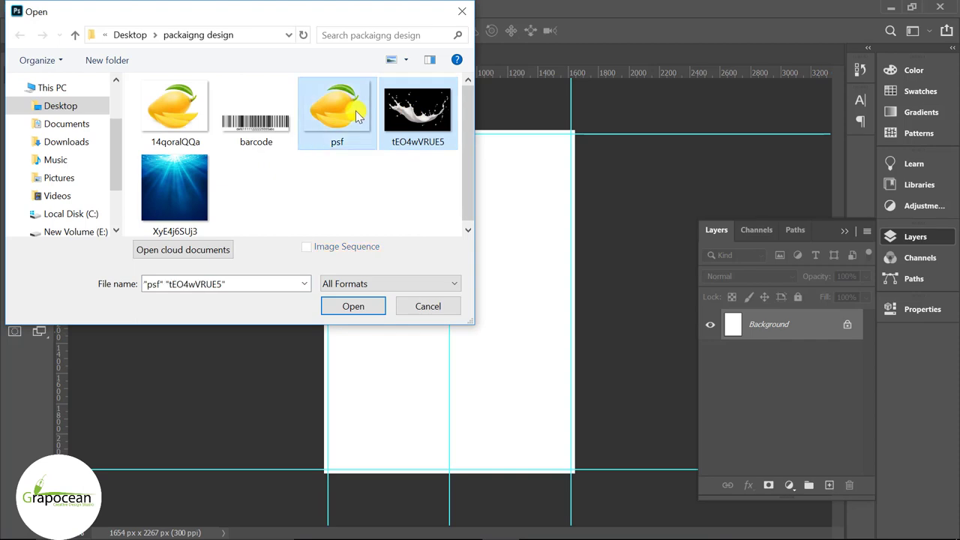
pyautogui.keyDown('ctrl'); pyautogui.click(255, 120); pyautogui.keyUp('ctrl')
pyautogui.keyDown('ctrl'); pyautogui.click(174, 188); pyautogui.keyUp('ctrl')
pyautogui.click(353, 306)
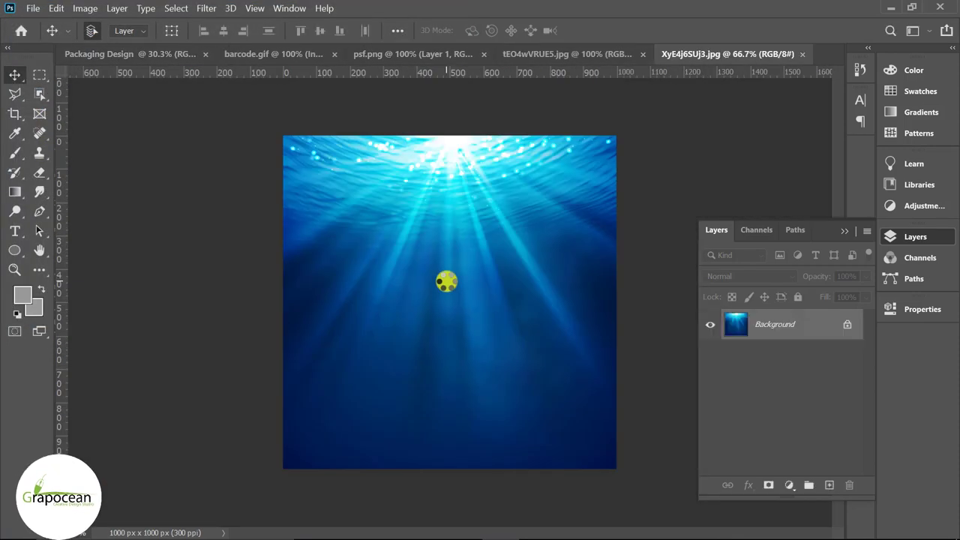
# Place the psf mango image into the left column of Packaging Design
pyautogui.click(154, 52)
pyautogui.click(279, 53)
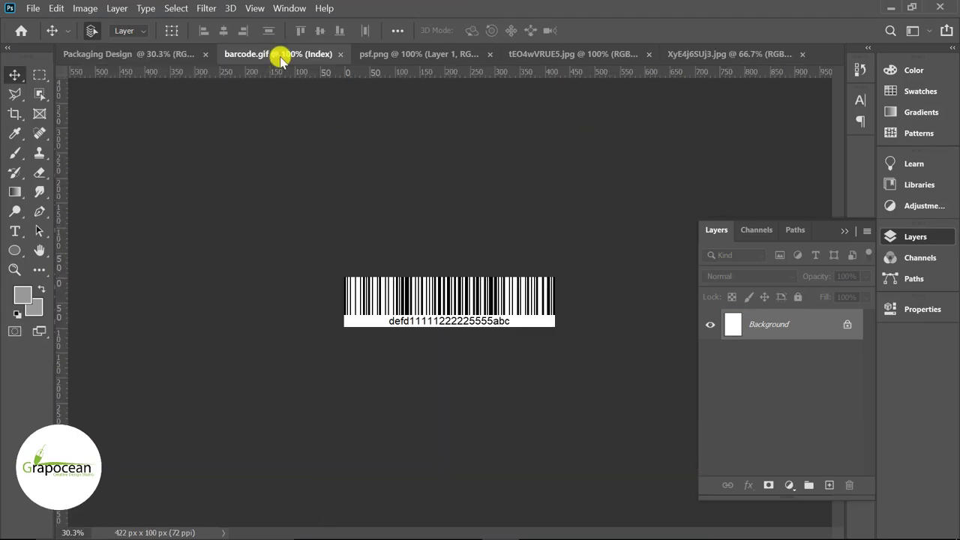
pyautogui.click(398, 56)
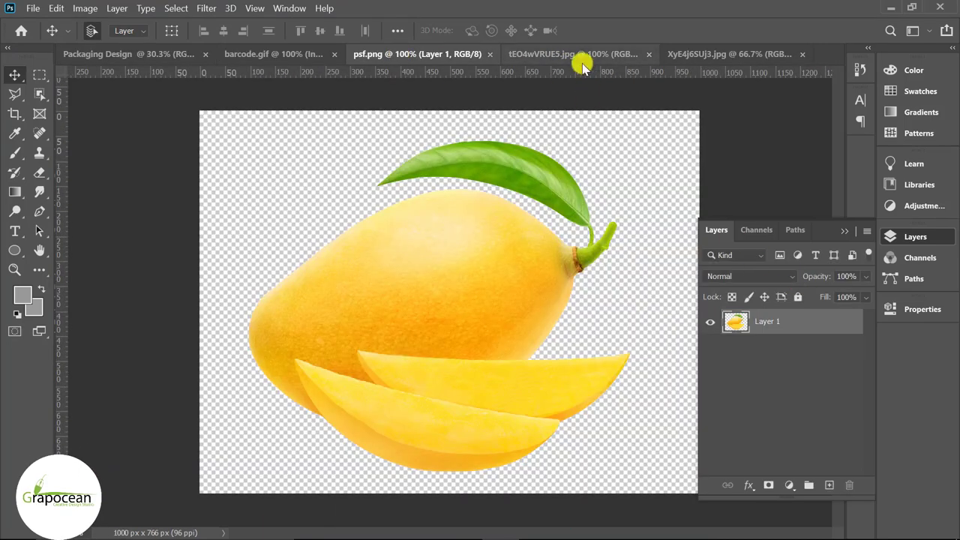
pyautogui.click(575, 56)
pyautogui.click(418, 54)
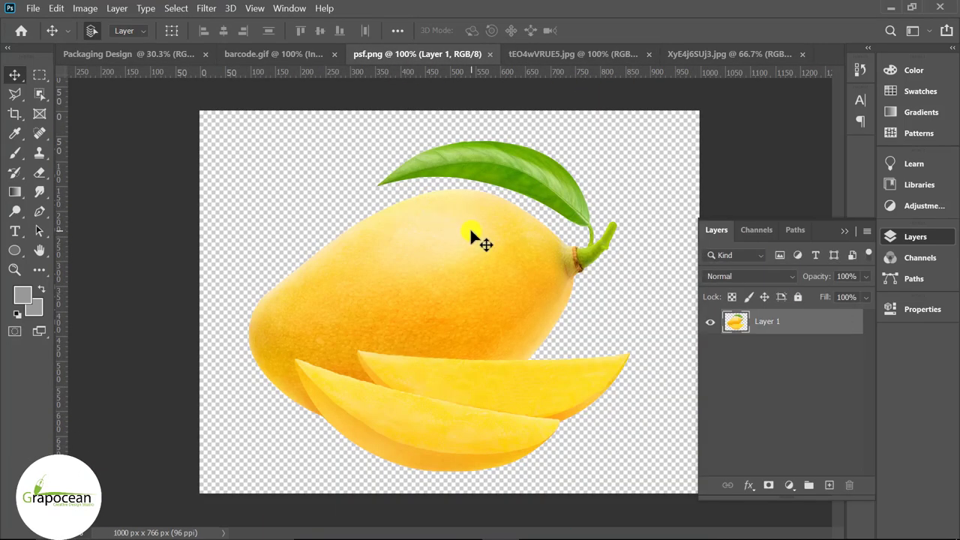
pyautogui.moveTo(469, 227)
pyautogui.mouseDown()
pyautogui.moveTo(251, 151)
pyautogui.moveTo(405, 339)
pyautogui.mouseUp()
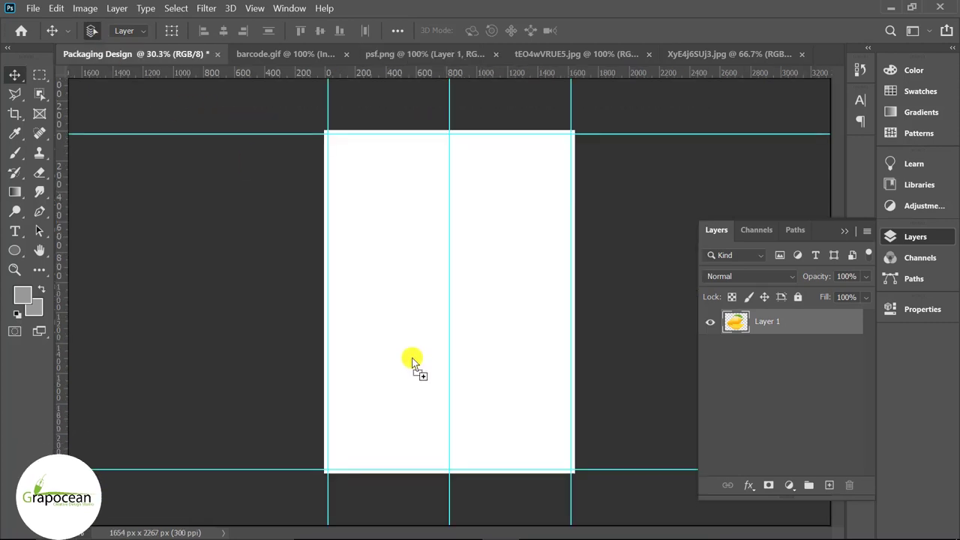
pyautogui.moveTo(424, 344); pyautogui.dragTo(407, 342)
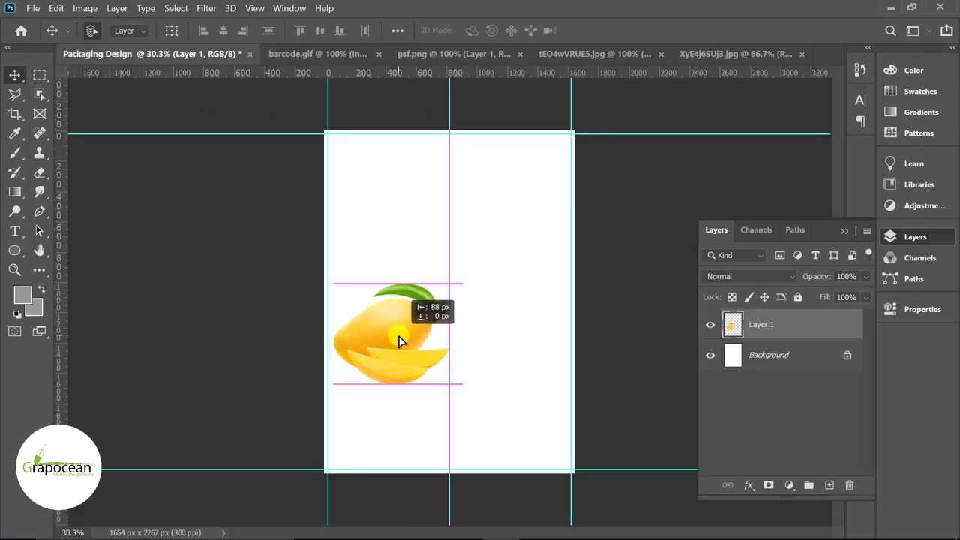
pyautogui.moveTo(440, 373); pyautogui.dragTo(442, 342)
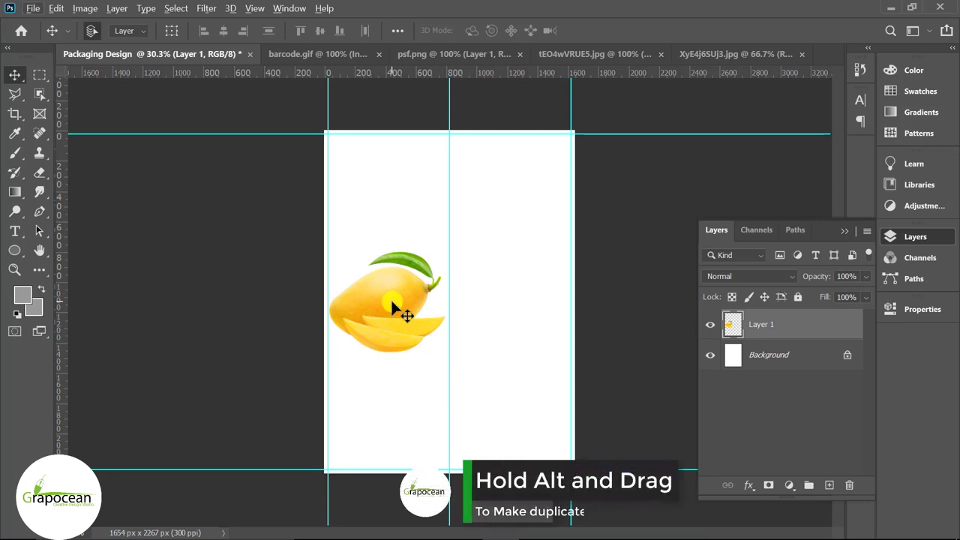
# Duplicate the mango as Layer 1 copy onto the right column
pyautogui.moveTo(390, 308); pyautogui.dragTo(505, 302)
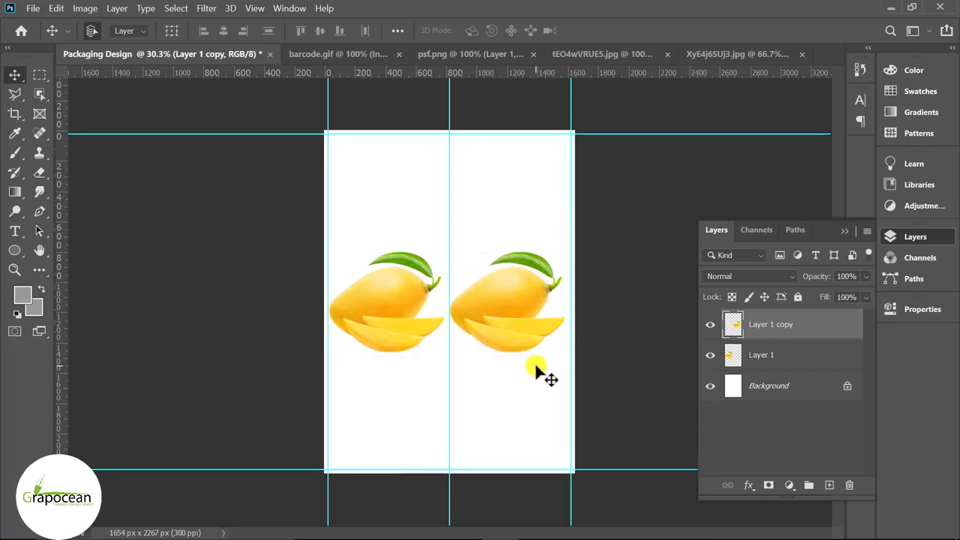
pyautogui.press('Right')
pyautogui.press('Right')
pyautogui.press('Right')
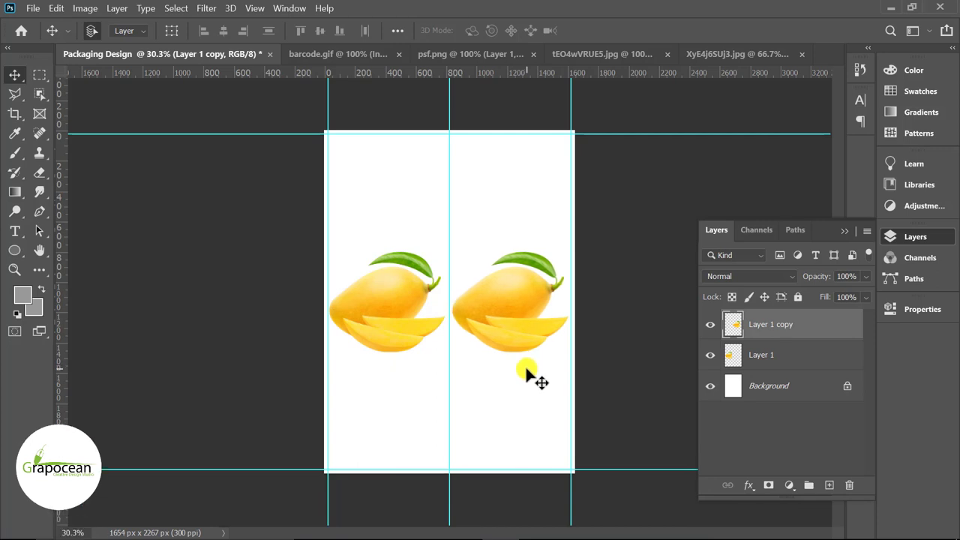
pyautogui.press('Right')
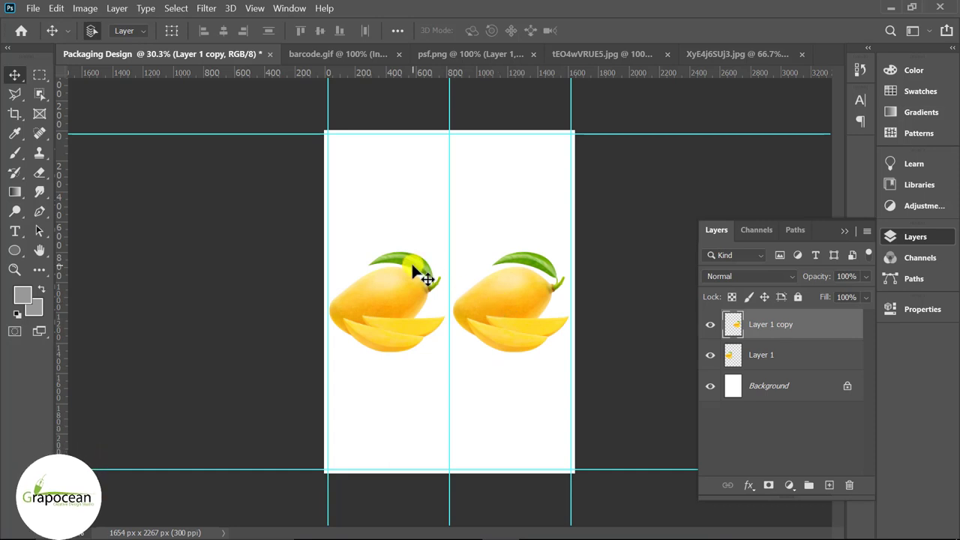
# Draw an orange-filled ellipse near the top of the package
pyautogui.rightClick(15, 251)
pyautogui.click(60, 274)
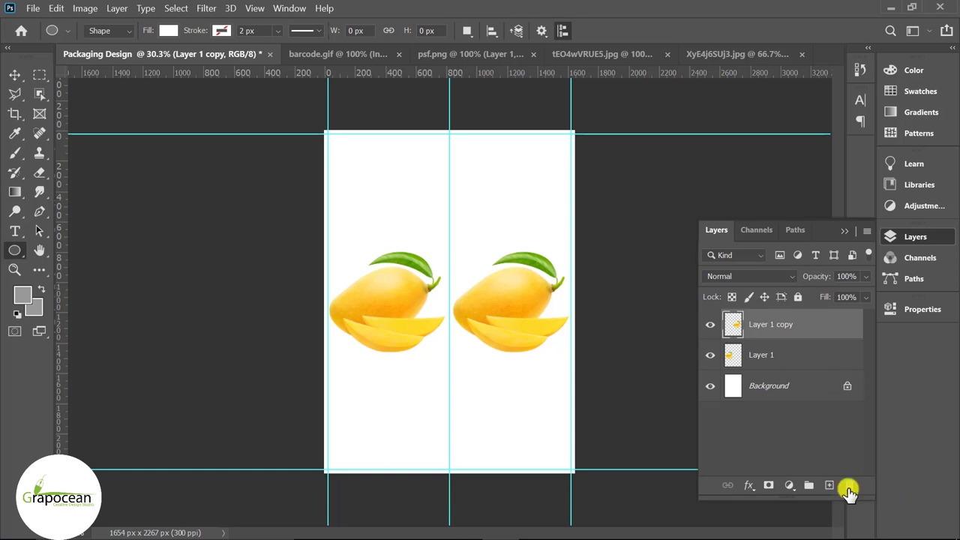
pyautogui.click(829, 485)
pyautogui.moveTo(366, 155); pyautogui.dragTo(478, 204)
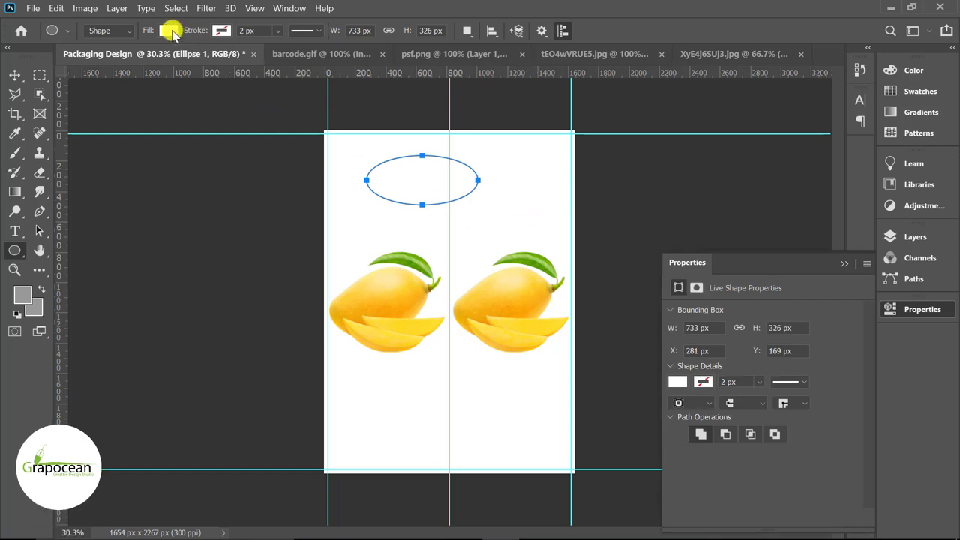
pyautogui.click(170, 32)
pyautogui.click(268, 110)
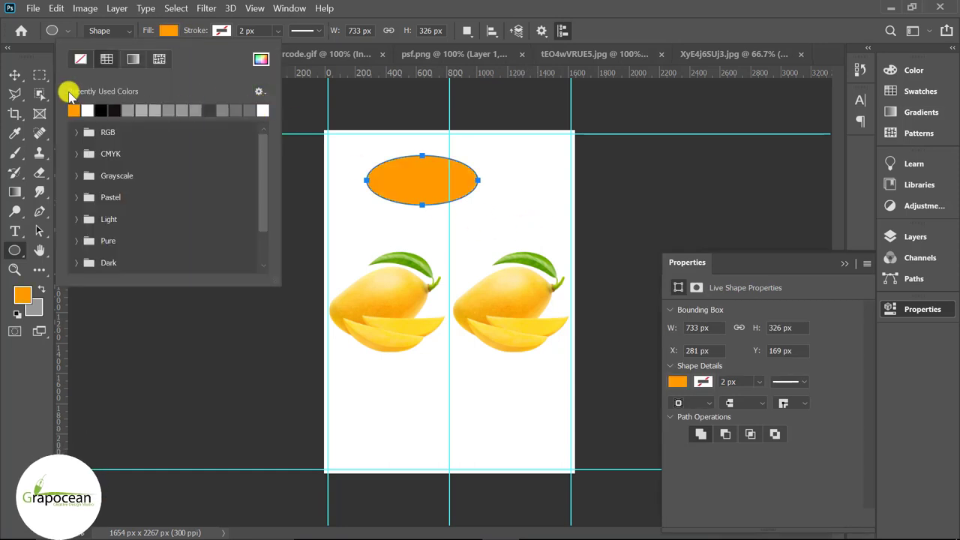
# Move the ellipse onto the left panel, tilt it slightly and stretch it taller
pyautogui.click(15, 75)
pyautogui.moveTo(428, 199); pyautogui.dragTo(390, 198)
pyautogui.hotkey('ctrl', 't')
pyautogui.moveTo(445, 214); pyautogui.dragTo(457, 208)
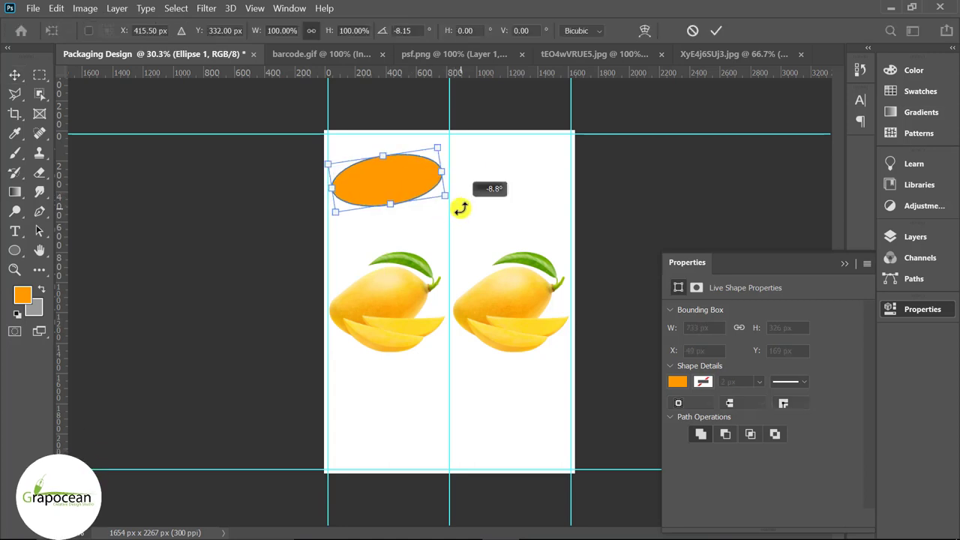
pyautogui.moveTo(388, 207); pyautogui.dragTo(378, 177)
pyautogui.click(716, 30)
pyautogui.hotkey('ctrl', '0')
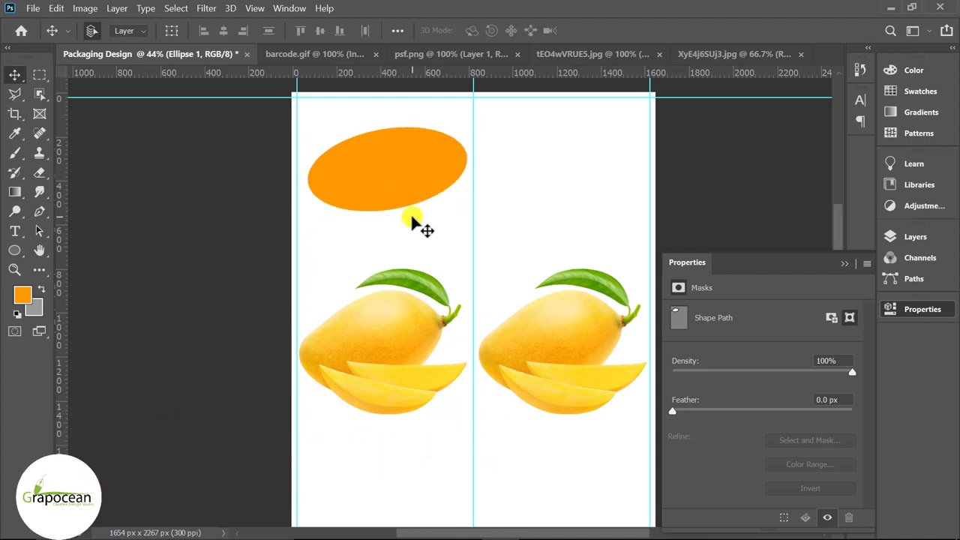
# Enable a Drop Shadow layer style on the ellipse layer
pyautogui.click(915, 237)
pyautogui.rightClick(811, 324)
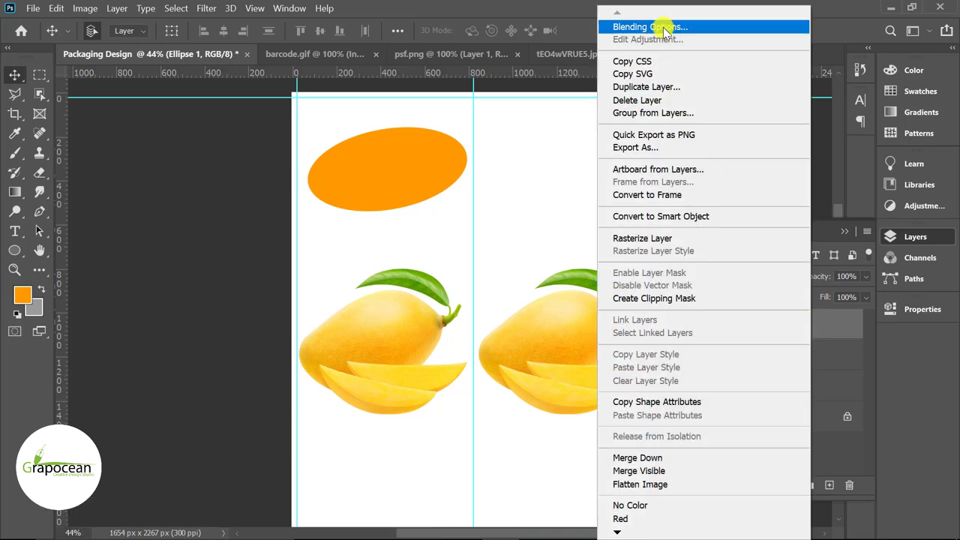
pyautogui.press('Escape')
pyautogui.click(415, 450)
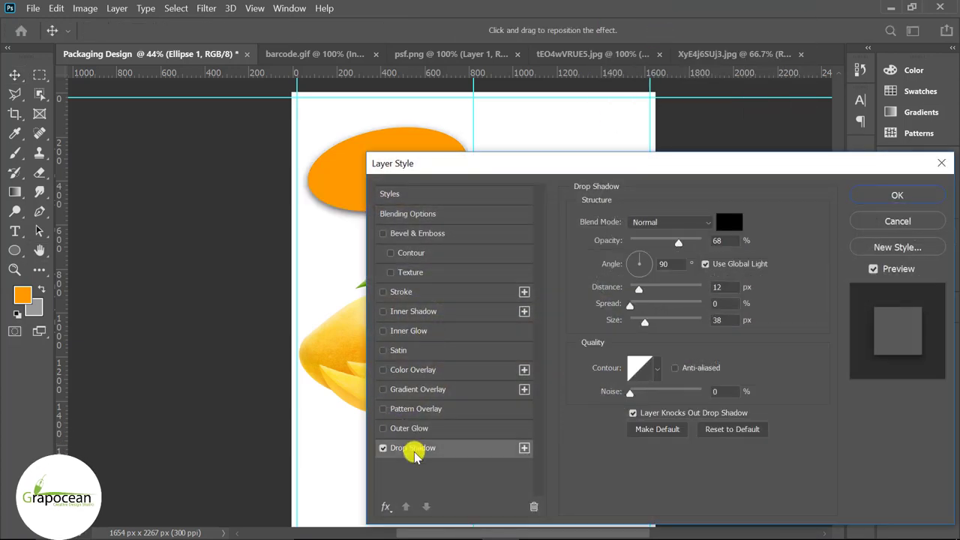
pyautogui.moveTo(592, 174); pyautogui.dragTo(640, 162)
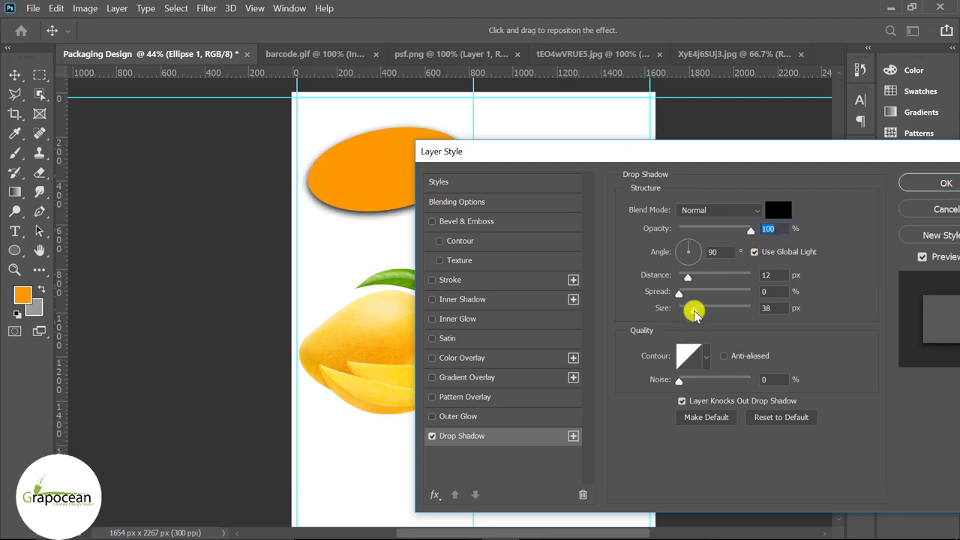
# Tune the drop shadow to 51% opacity, 124° angle and 27 px size, then apply it
pyautogui.moveTo(695, 314); pyautogui.dragTo(681, 312)
pyautogui.moveTo(728, 232); pyautogui.dragTo(722, 230)
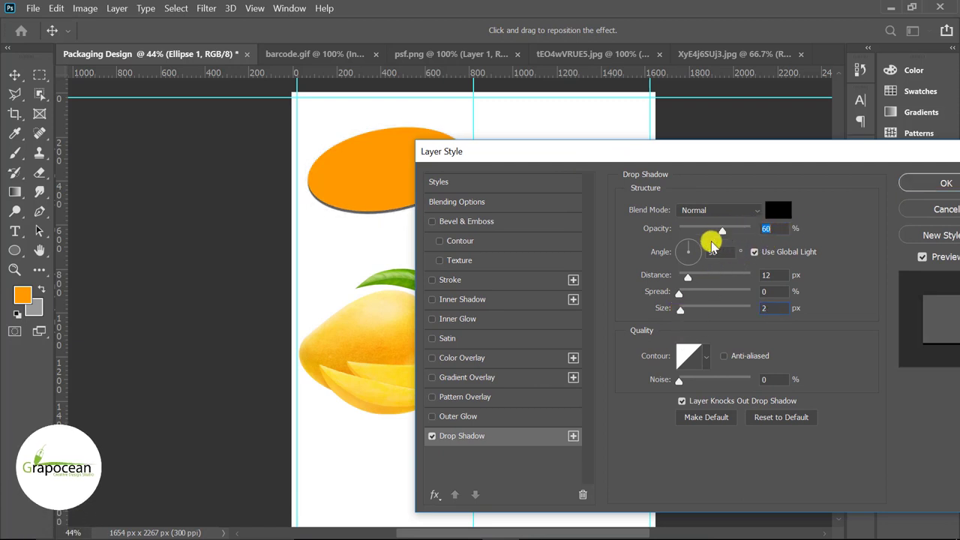
pyautogui.moveTo(680, 308); pyautogui.dragTo(707, 314)
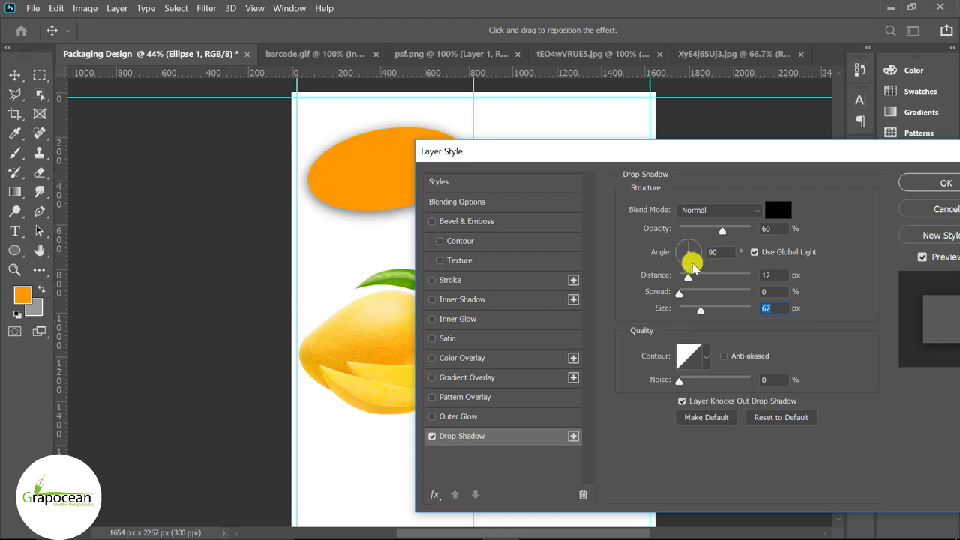
pyautogui.click(700, 255)
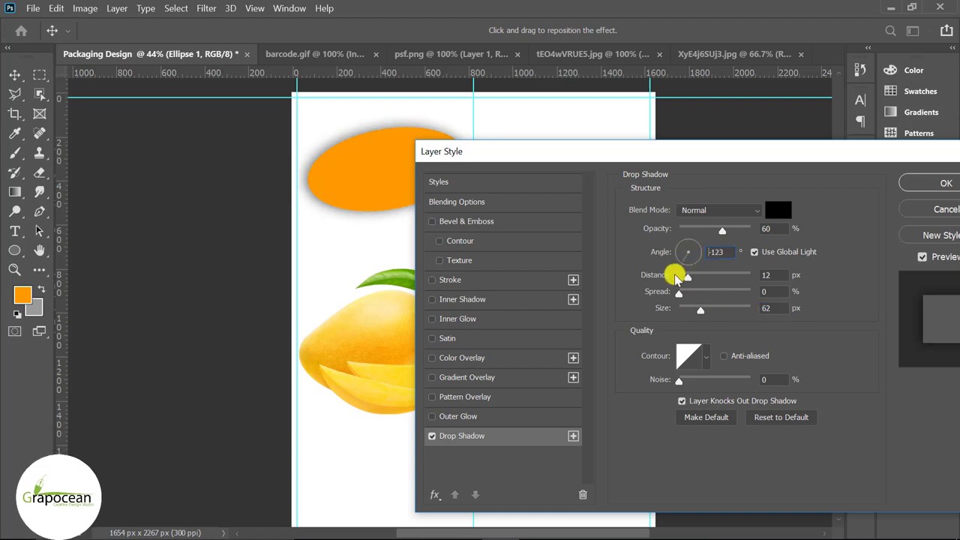
pyautogui.moveTo(675, 276)
pyautogui.mouseDown()
pyautogui.moveTo(669, 232)
pyautogui.moveTo(713, 235)
pyautogui.mouseUp()
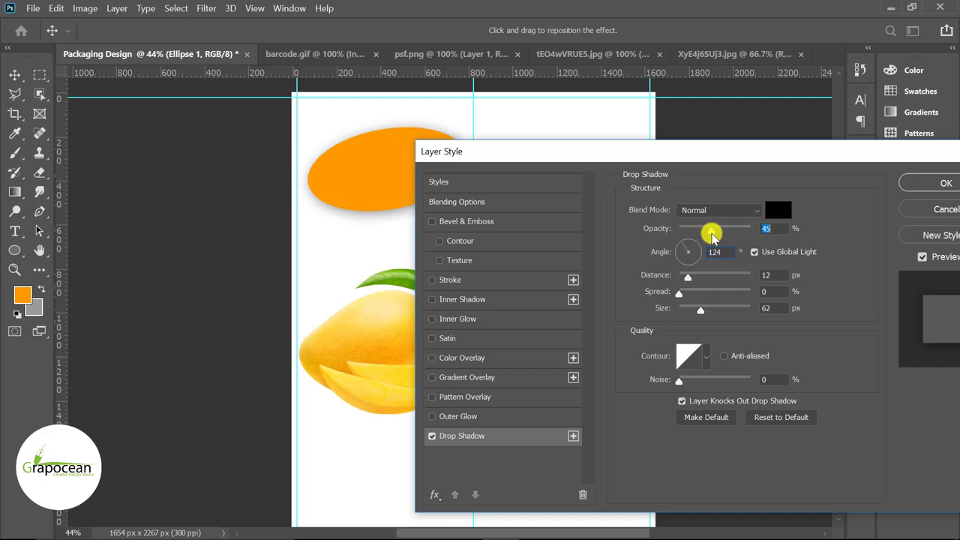
pyautogui.moveTo(701, 308); pyautogui.dragTo(690, 311)
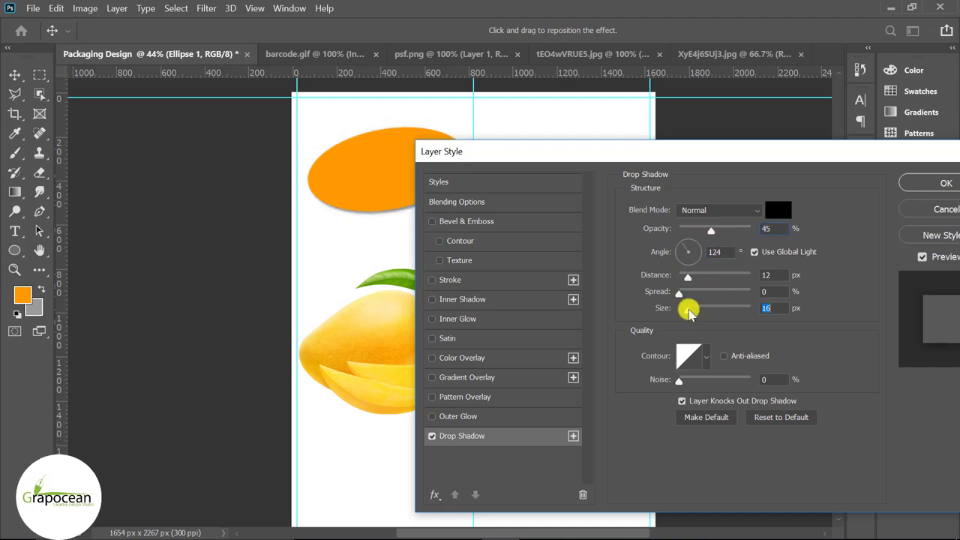
pyautogui.moveTo(712, 230); pyautogui.dragTo(723, 234)
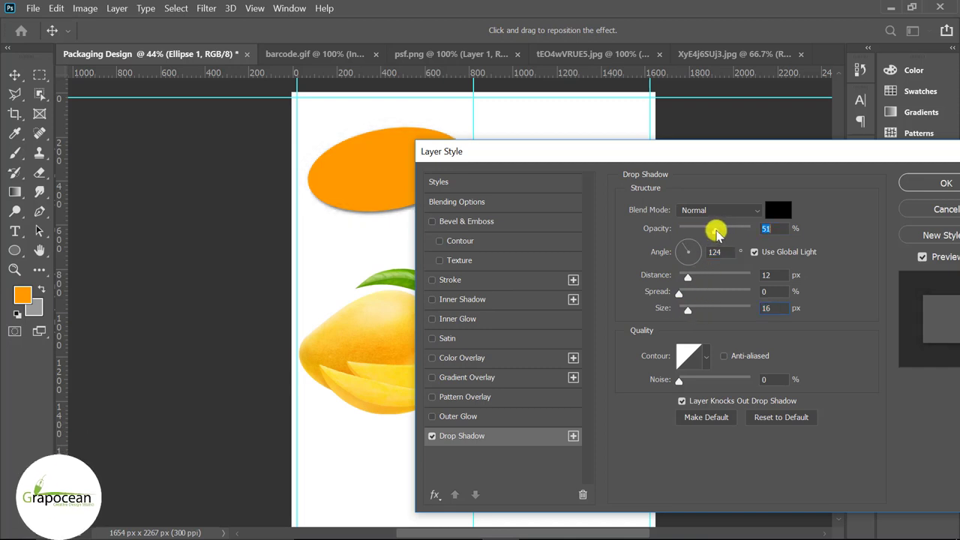
pyautogui.moveTo(689, 308); pyautogui.dragTo(694, 313)
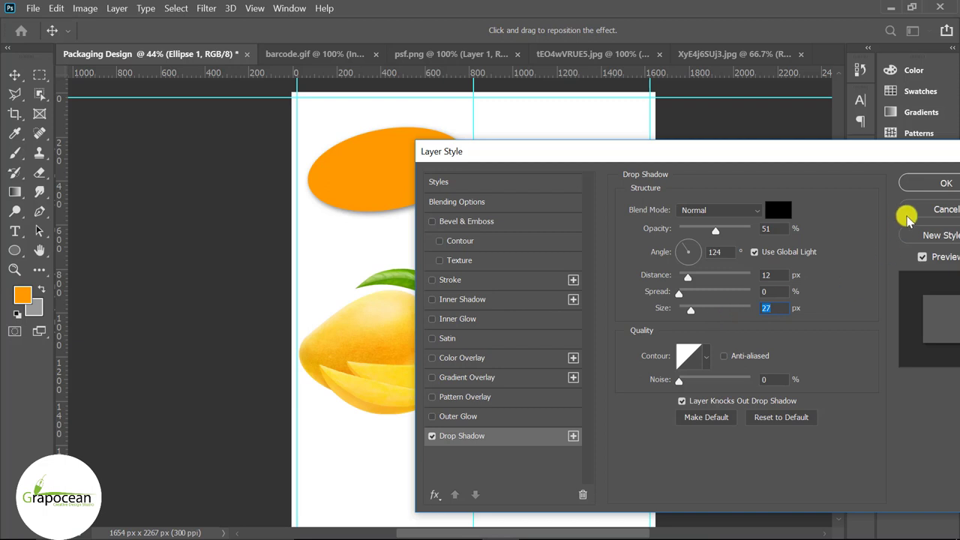
pyautogui.click(941, 183)
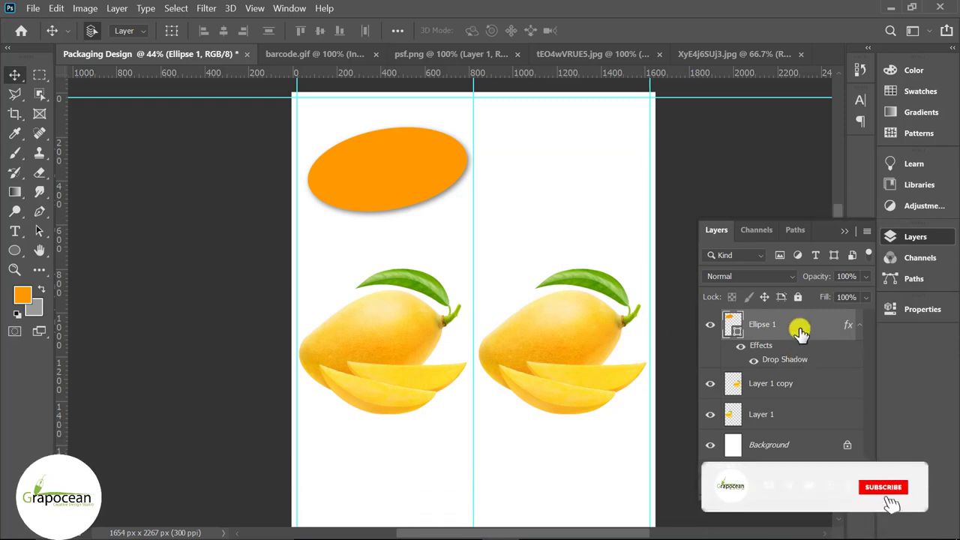
# Duplicate Ellipse 1 and fill the copy with light grey #c1c1c1
pyautogui.hotkey('ctrl', 'j')
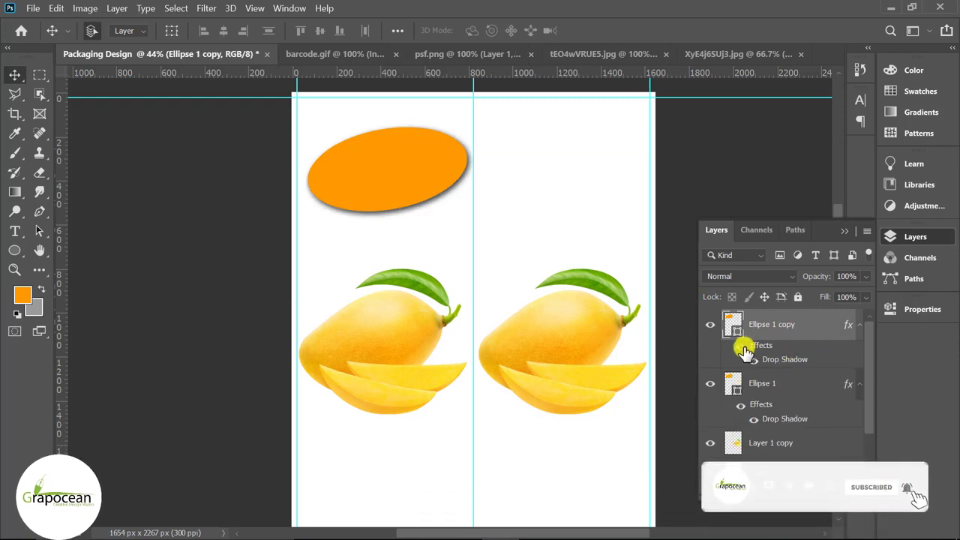
pyautogui.click(741, 345)
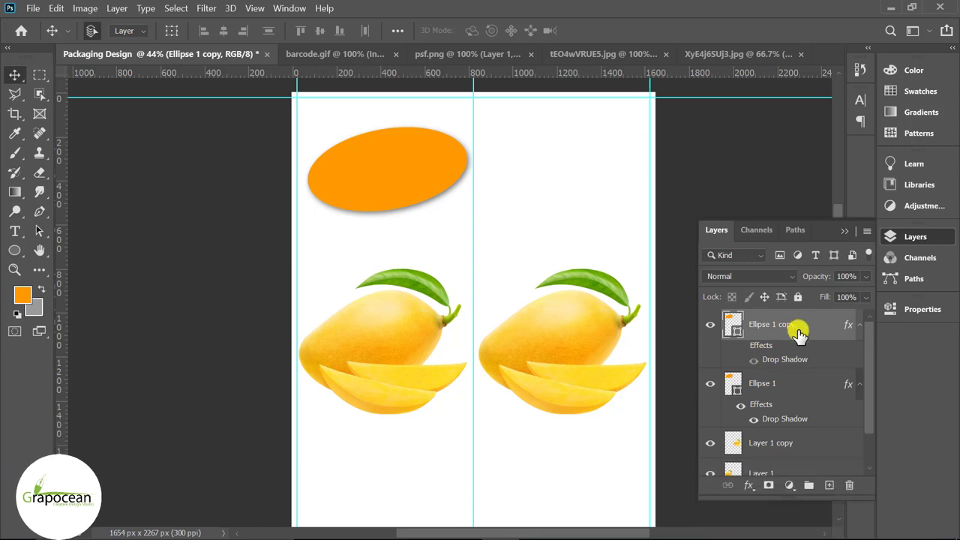
pyautogui.doubleClick(740, 324)
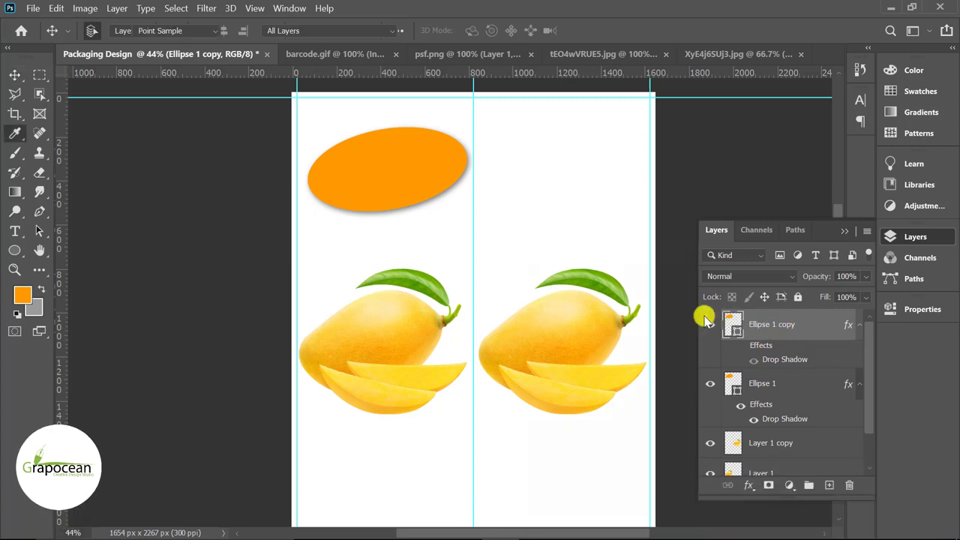
pyautogui.moveTo(470, 265); pyautogui.dragTo(458, 324)
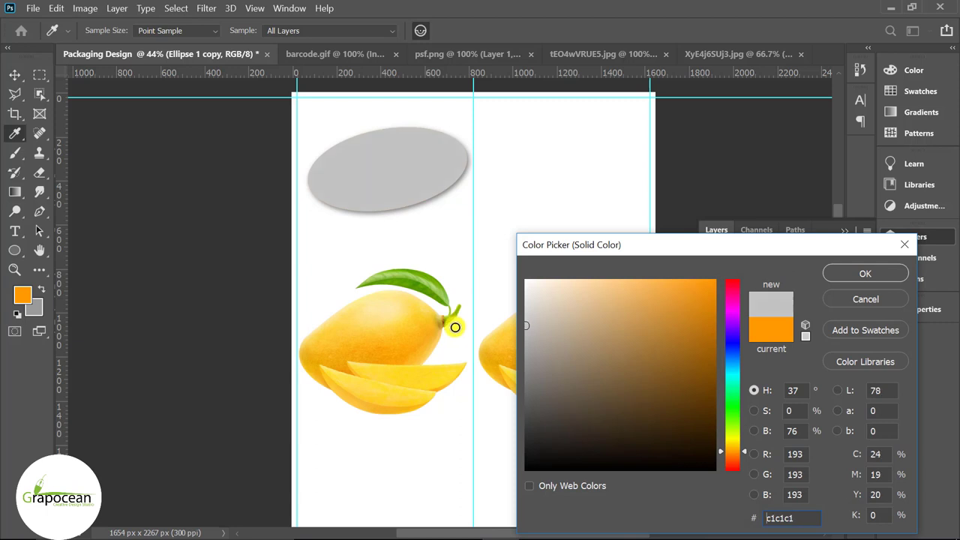
pyautogui.click(863, 273)
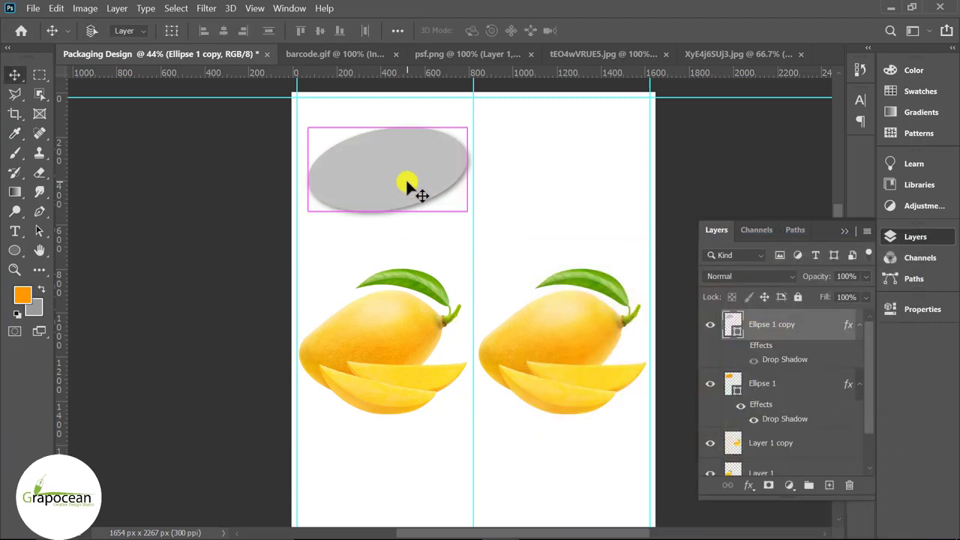
# Flatten the grey ellipse copy by pulling in its top and bottom edges
pyautogui.hotkey('ctrl', 't')
pyautogui.scroll(2, 413, 206)
pyautogui.moveTo(382, 214); pyautogui.dragTo(384, 201)
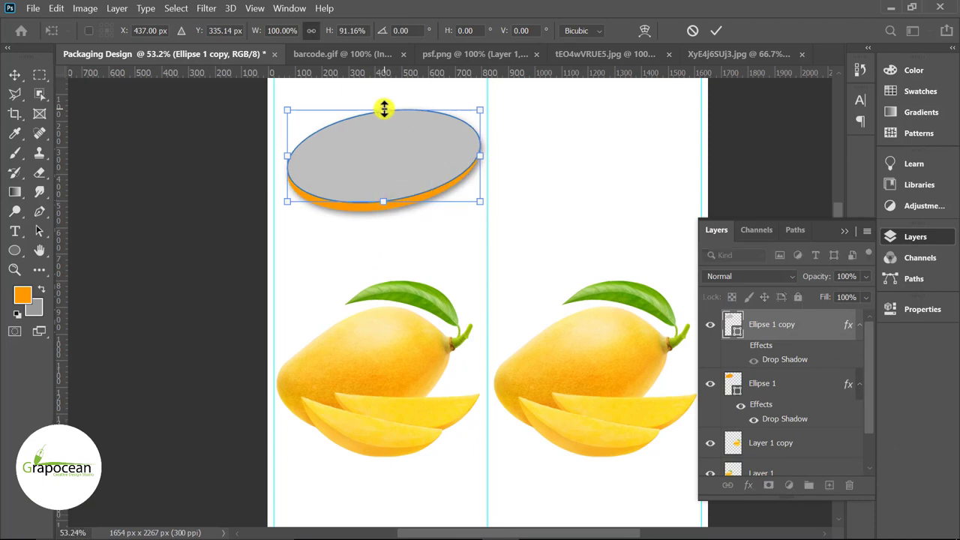
pyautogui.moveTo(383, 110); pyautogui.dragTo(384, 114)
pyautogui.scroll(2, 480, 159)
pyautogui.scroll(2, 491, 166)
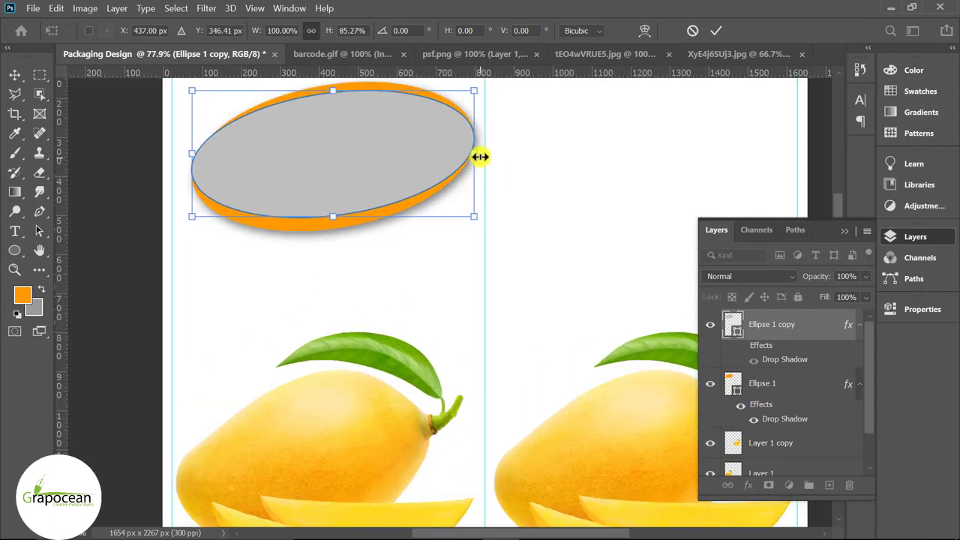
pyautogui.click(716, 31)
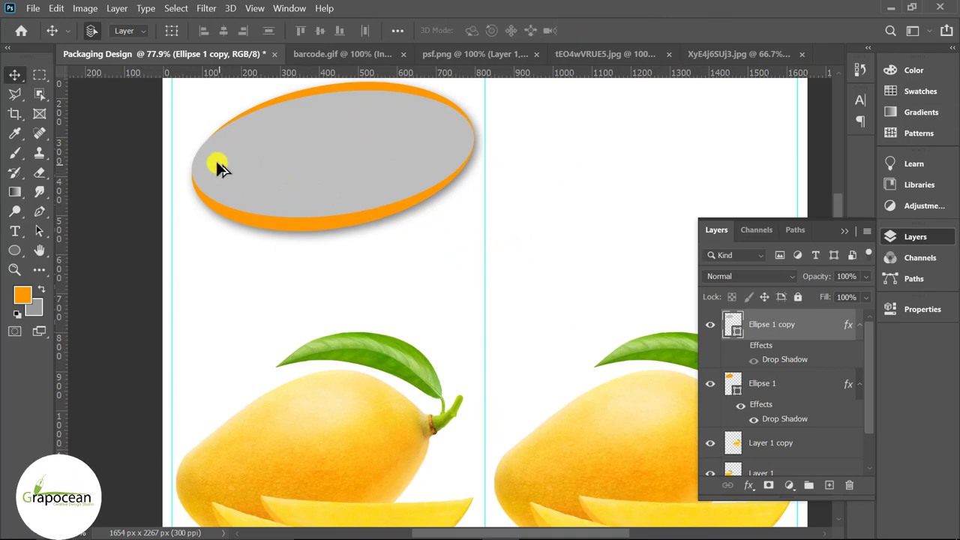
pyautogui.scroll(5, 219, 163)
pyautogui.scroll(3, 375, 187)
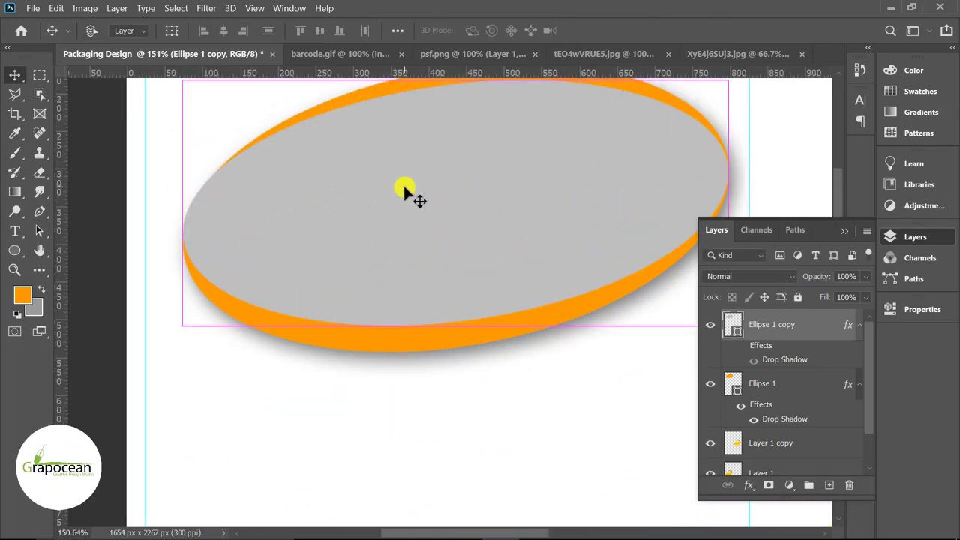
# Reshape and slightly skew the grey copy so an orange rim shows around it
pyautogui.hotkey('ctrl', 't')
pyautogui.scroll(1, 454, 143)
pyautogui.moveTo(454, 140)
pyautogui.mouseDown()
pyautogui.moveTo(455, 159)
pyautogui.moveTo(455, 147)
pyautogui.mouseUp()
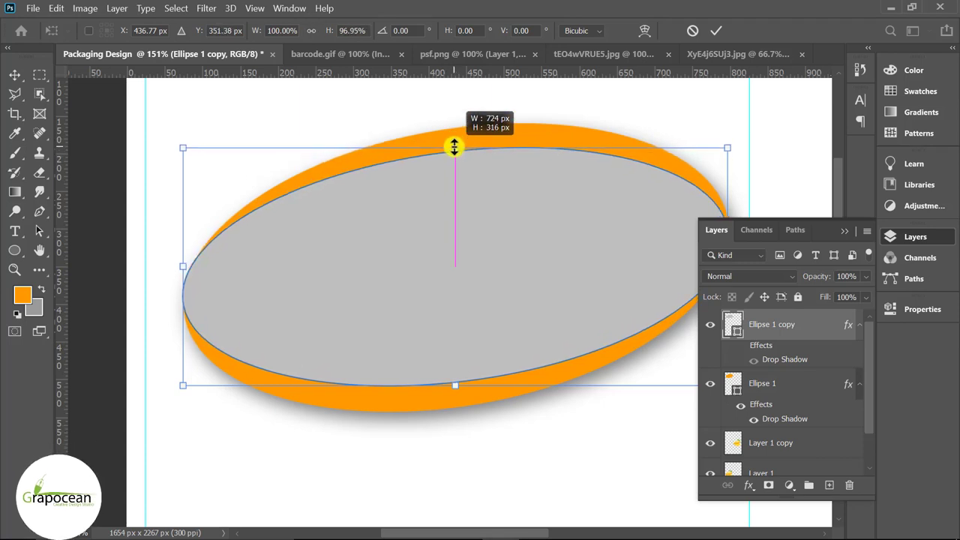
pyautogui.moveTo(185, 266); pyautogui.dragTo(189, 269)
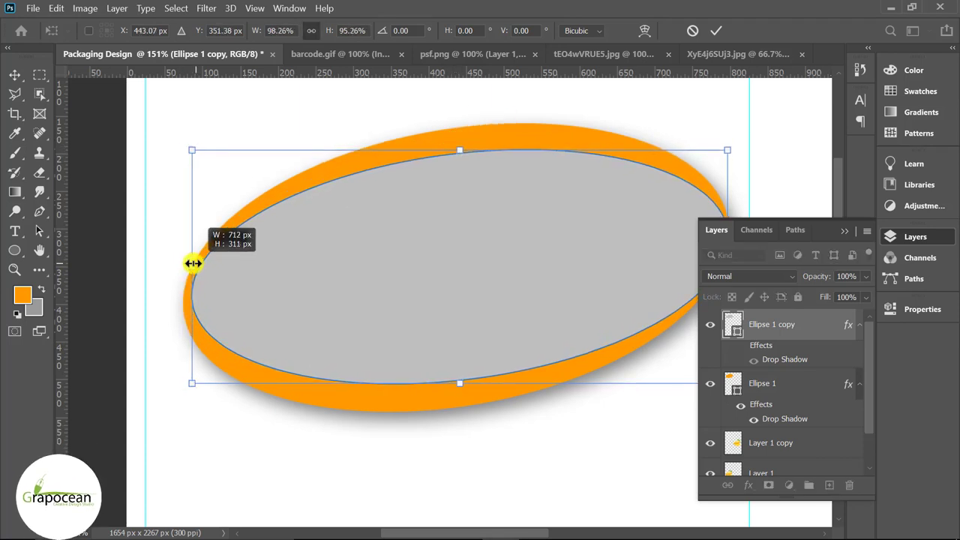
pyautogui.moveTo(456, 385); pyautogui.dragTo(455, 392)
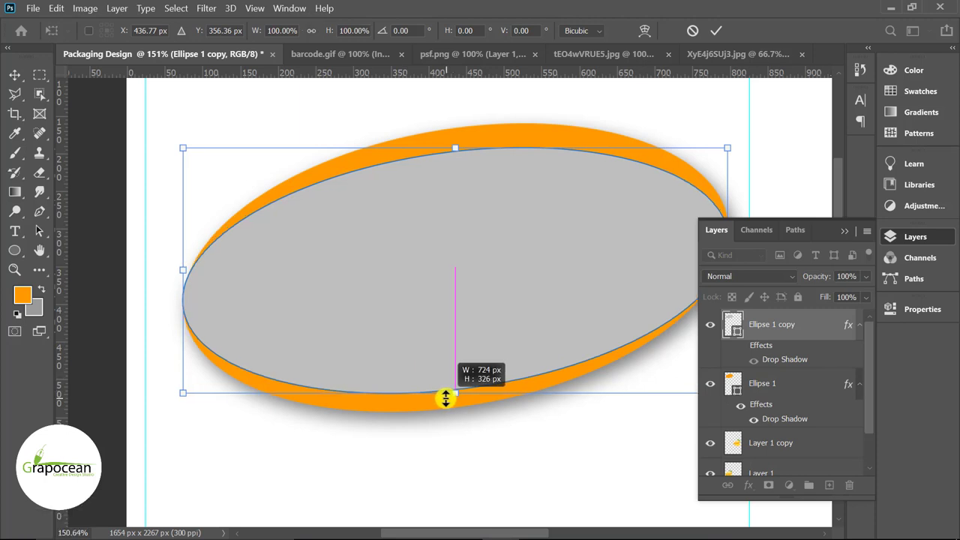
pyautogui.scroll(-3, 460, 325)
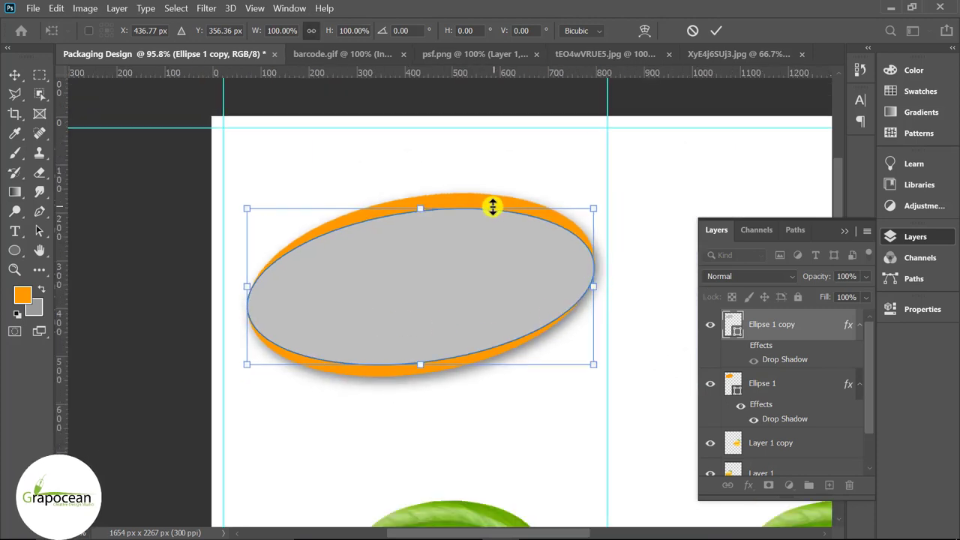
pyautogui.moveTo(592, 216); pyautogui.dragTo(593, 209)
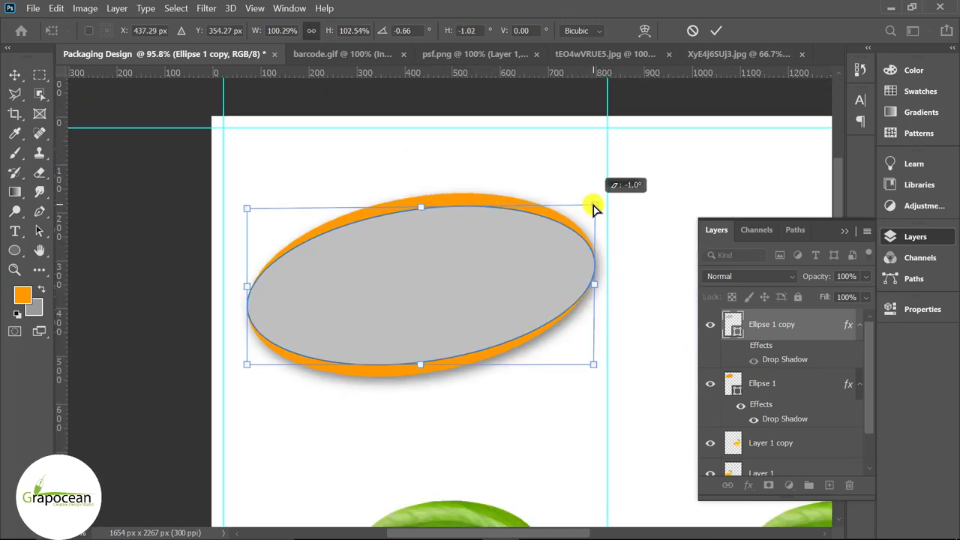
pyautogui.click(716, 30)
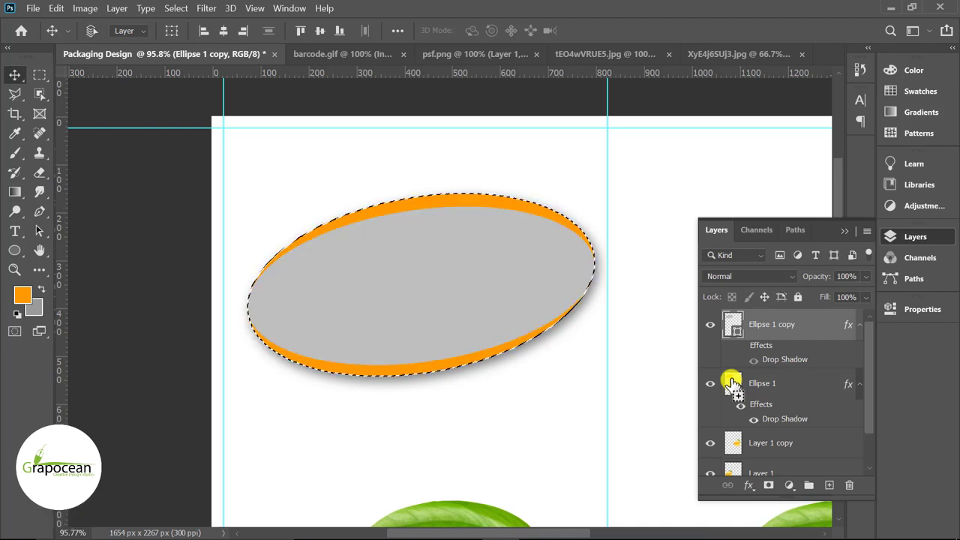
# Zoom in and select the ellipse layers, dismissing the selection warning
pyautogui.hotkey('ctrl', '+')
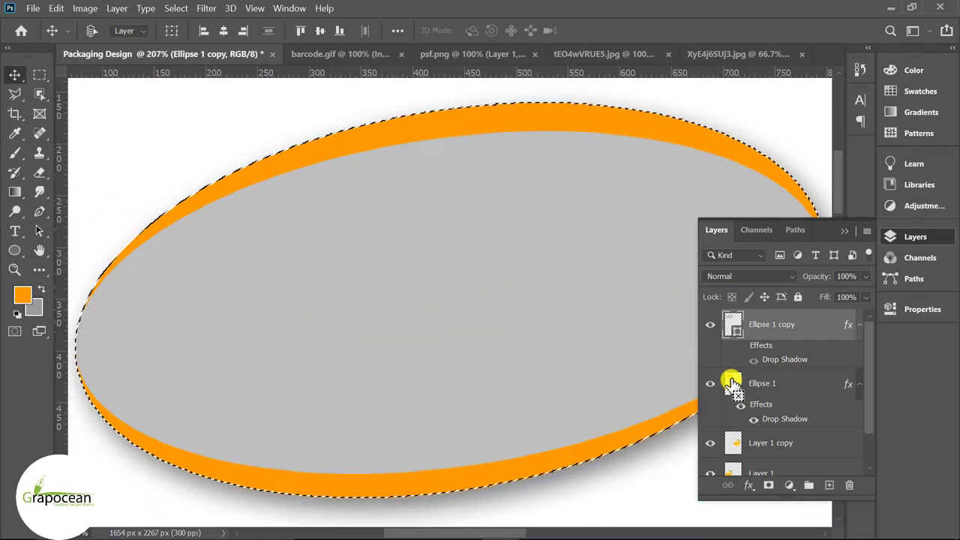
pyautogui.keyDown('ctrl'); pyautogui.click(732, 384); pyautogui.keyUp('ctrl')
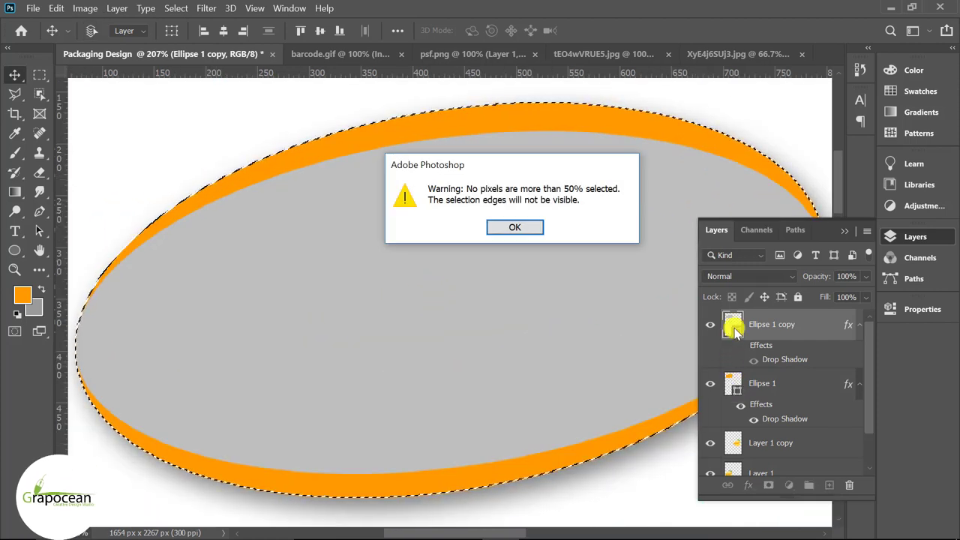
pyautogui.click(514, 227)
pyautogui.scroll(-5, 447, 363)
pyautogui.click(773, 389)
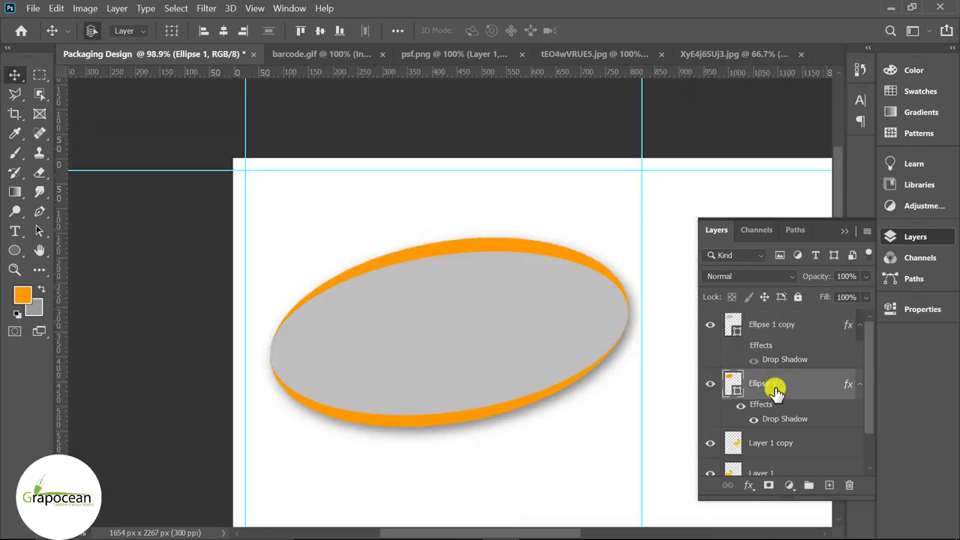
pyautogui.keyDown('shift'); pyautogui.click(760, 328); pyautogui.keyUp('shift')
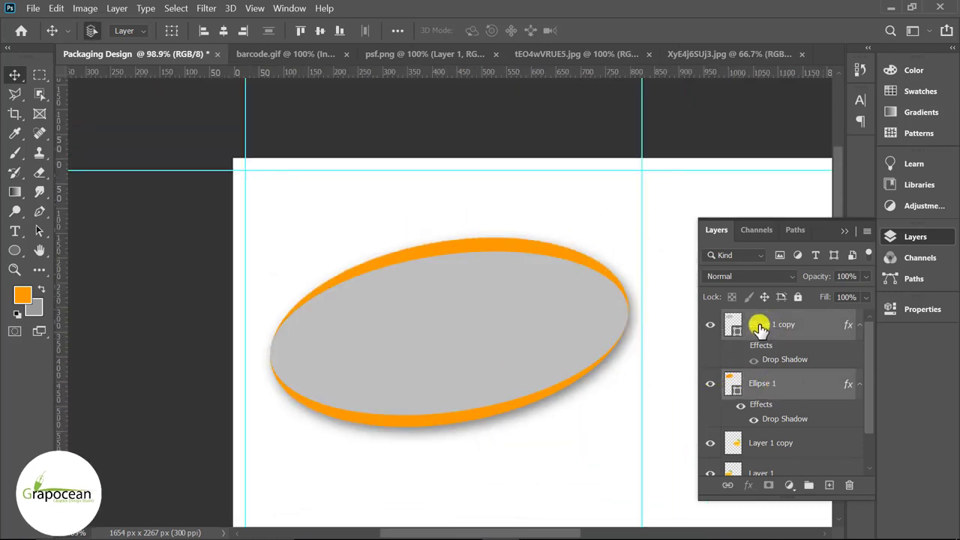
# Load Ellipse 1's outline, duplicate it as Ellipse 1 copy 2 and hide its drop shadow
pyautogui.keyDown('ctrl'); pyautogui.keyDown('shift'); pyautogui.click(731, 382); pyautogui.keyUp('shift'); pyautogui.keyUp('ctrl')
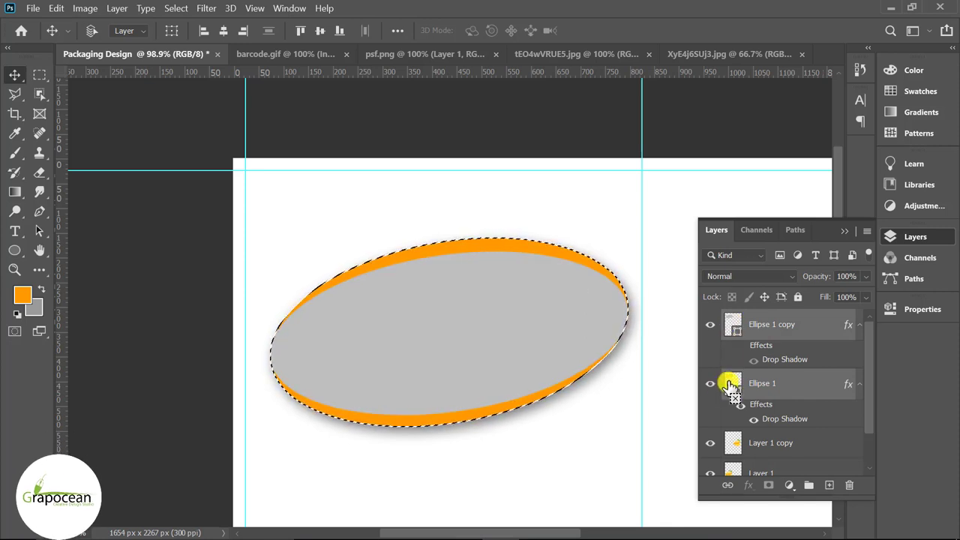
pyautogui.keyDown('ctrl'); pyautogui.keyDown('alt'); pyautogui.click(732, 383); pyautogui.keyUp('alt'); pyautogui.keyUp('ctrl')
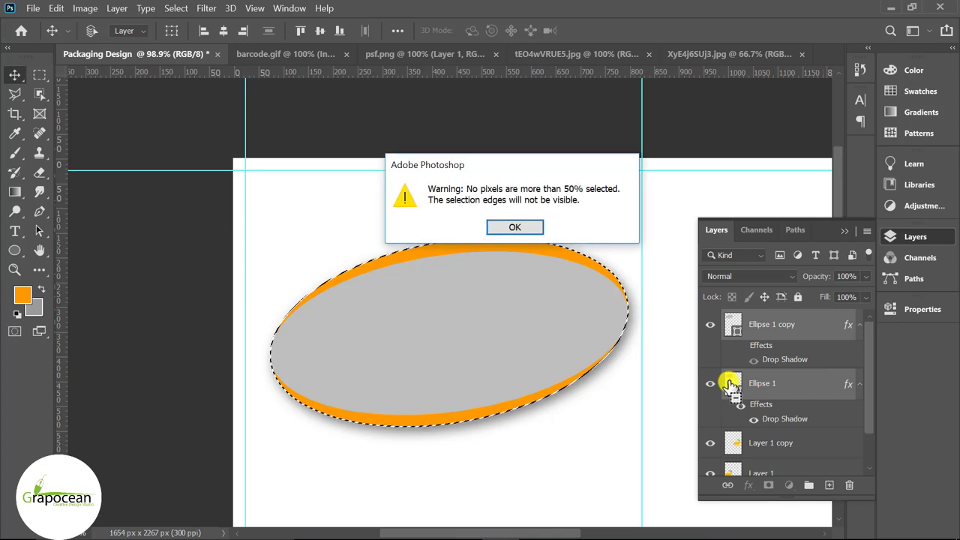
pyautogui.click(521, 225)
pyautogui.click(733, 384)
pyautogui.hotkey('ctrl', '-')
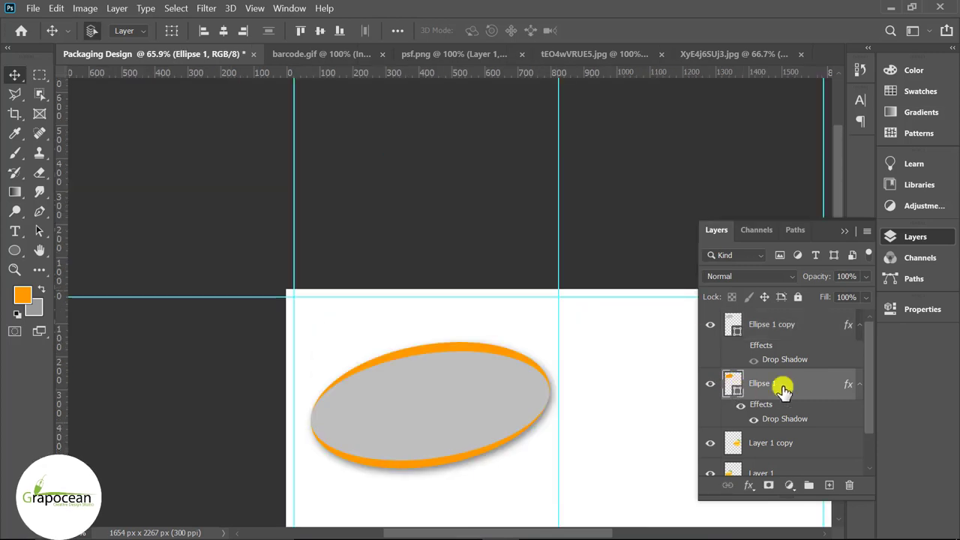
pyautogui.hotkey('ctrl', 'j')
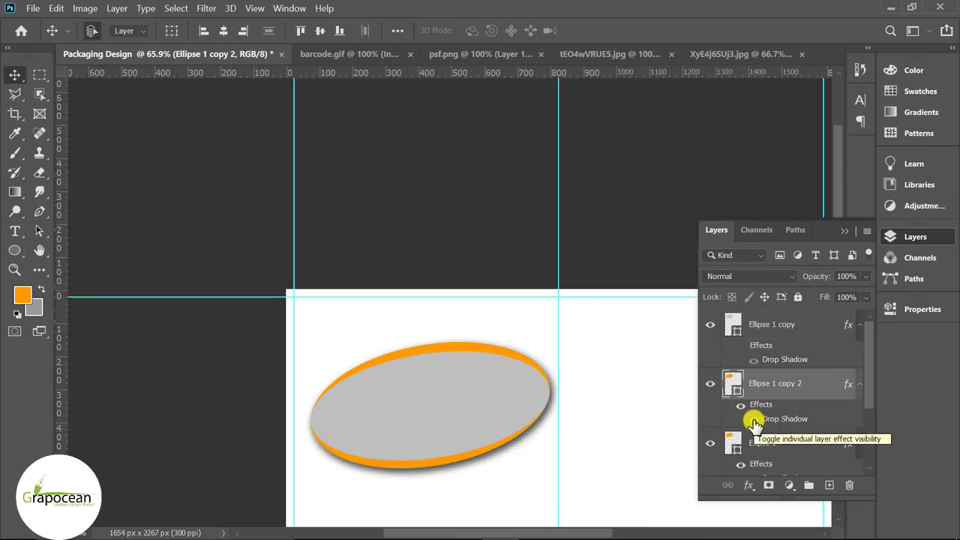
pyautogui.click(742, 405)
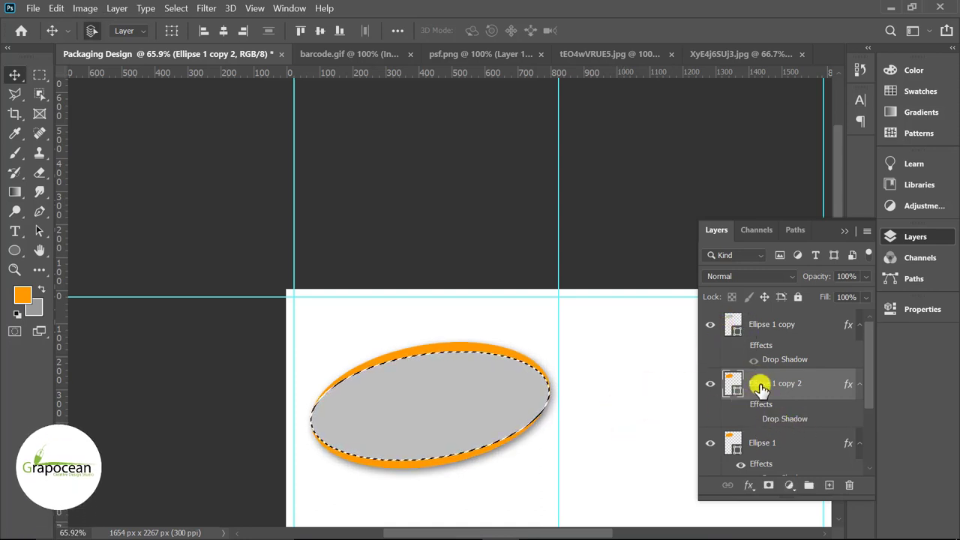
# Mask Ellipse 1 copy 2, move it above the grey copy and invert its mask
pyautogui.click(768, 486)
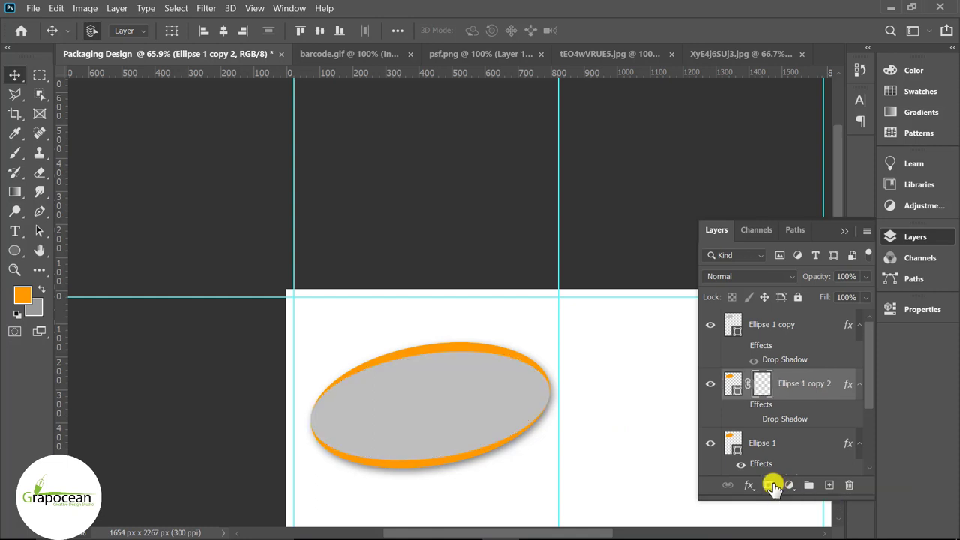
pyautogui.moveTo(802, 386); pyautogui.dragTo(786, 315)
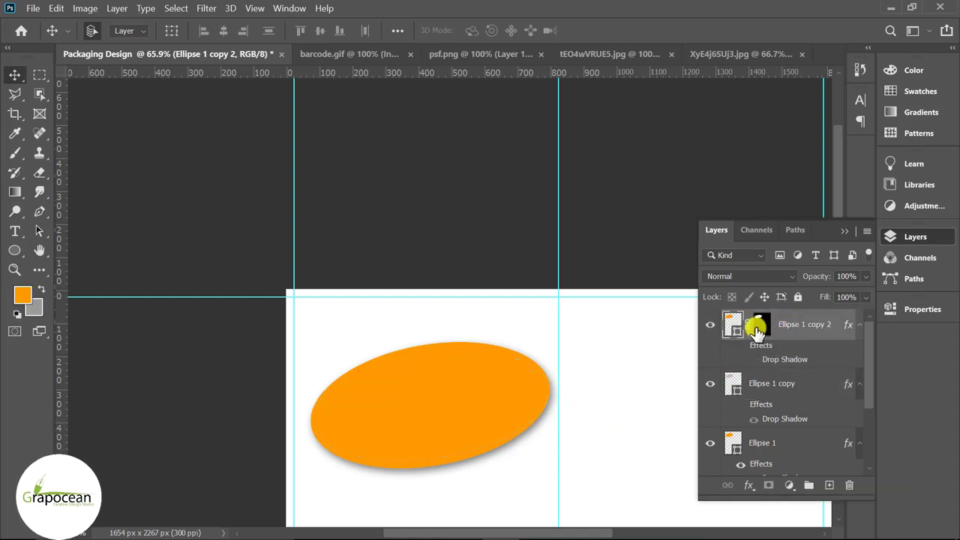
pyautogui.click(711, 443)
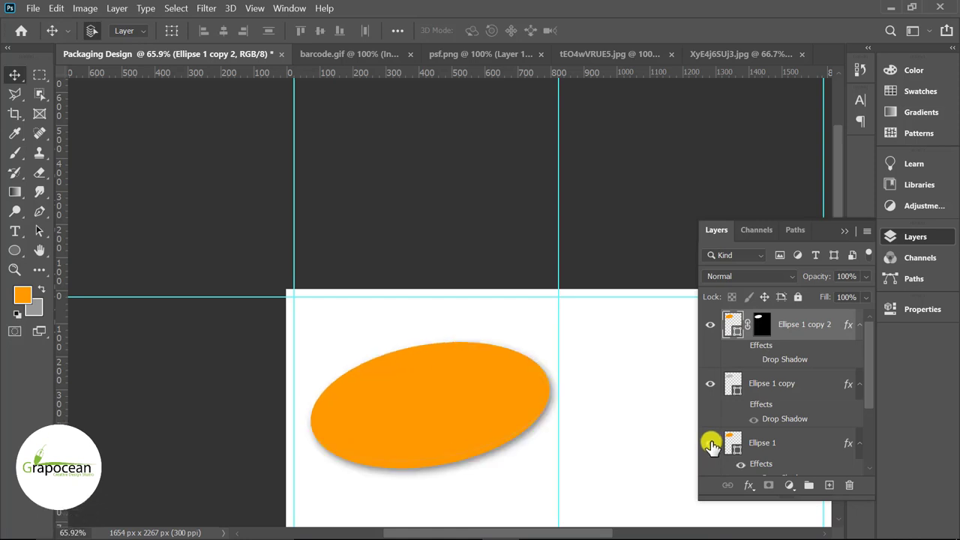
pyautogui.click(710, 444)
pyautogui.click(711, 444)
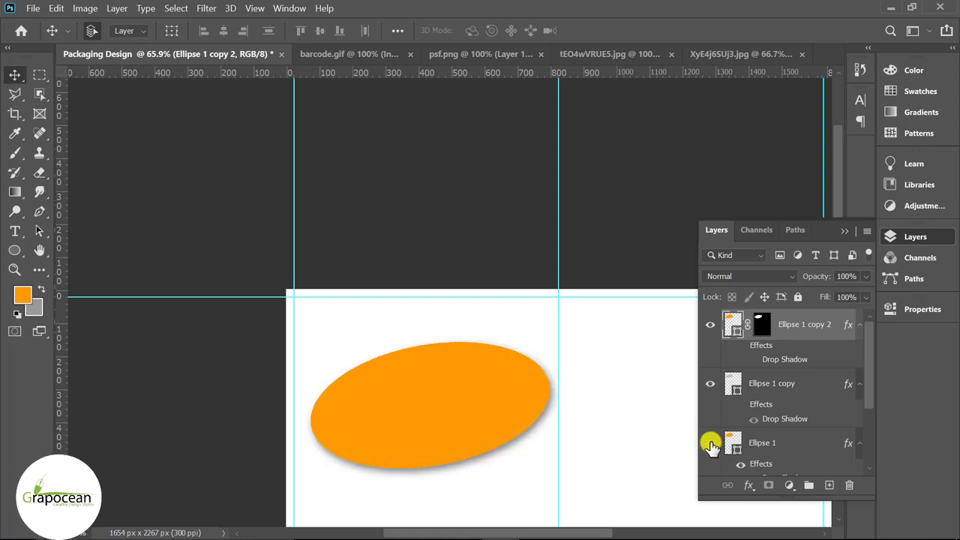
pyautogui.click(762, 326)
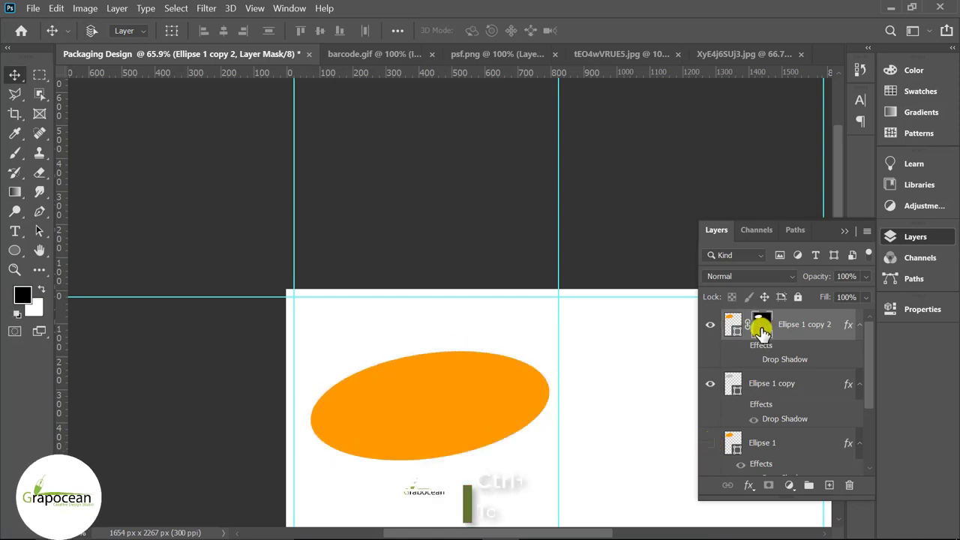
pyautogui.hotkey('ctrl', 'i')
pyautogui.click(711, 443)
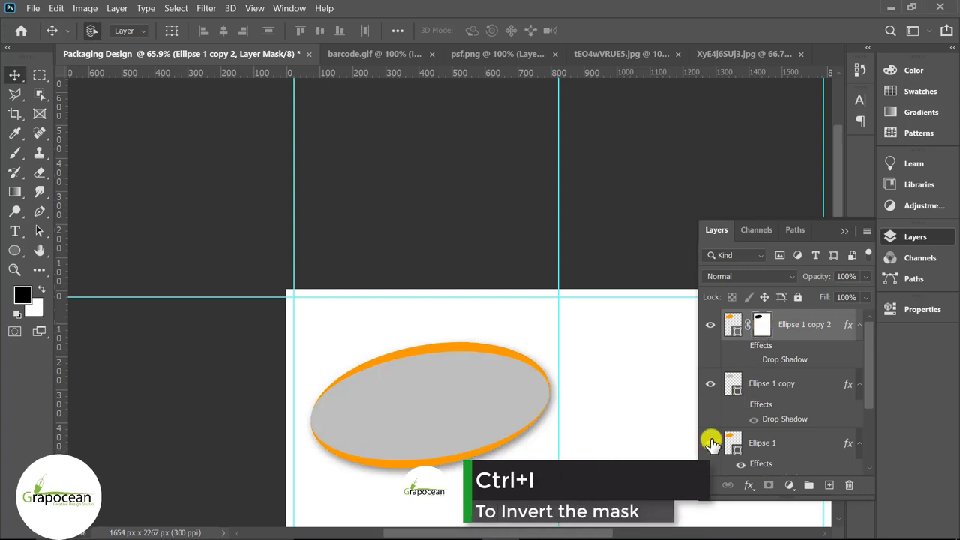
# Convert Ellipse 1 copy 2 to a smart object and open its blending options
pyautogui.rightClick(761, 324)
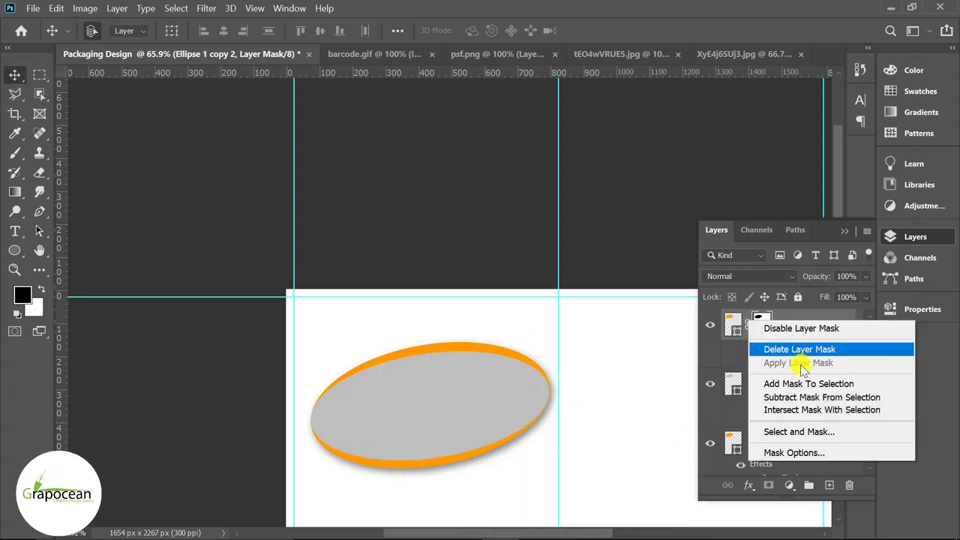
pyautogui.click(735, 324)
pyautogui.rightClick(776, 317)
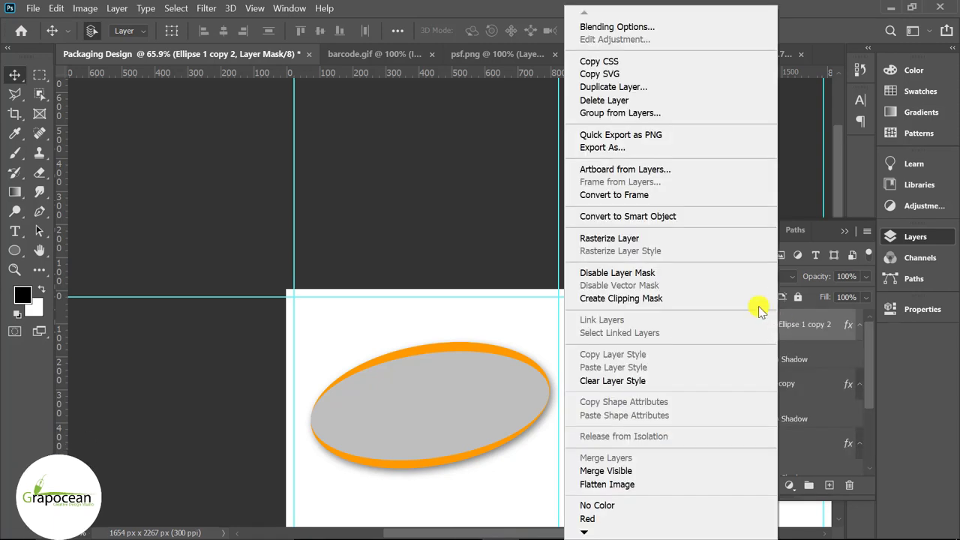
pyautogui.click(678, 217)
pyautogui.rightClick(796, 334)
pyautogui.click(646, 22)
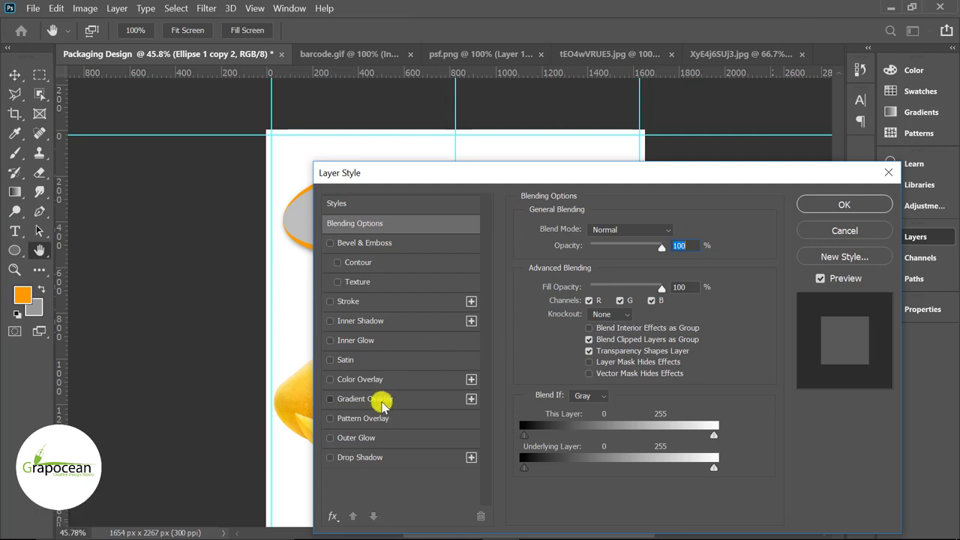
# Apply the orange-to-yellow preset as a Gradient Overlay on Ellipse 1 copy 2
pyautogui.click(377, 399)
pyautogui.click(661, 268)
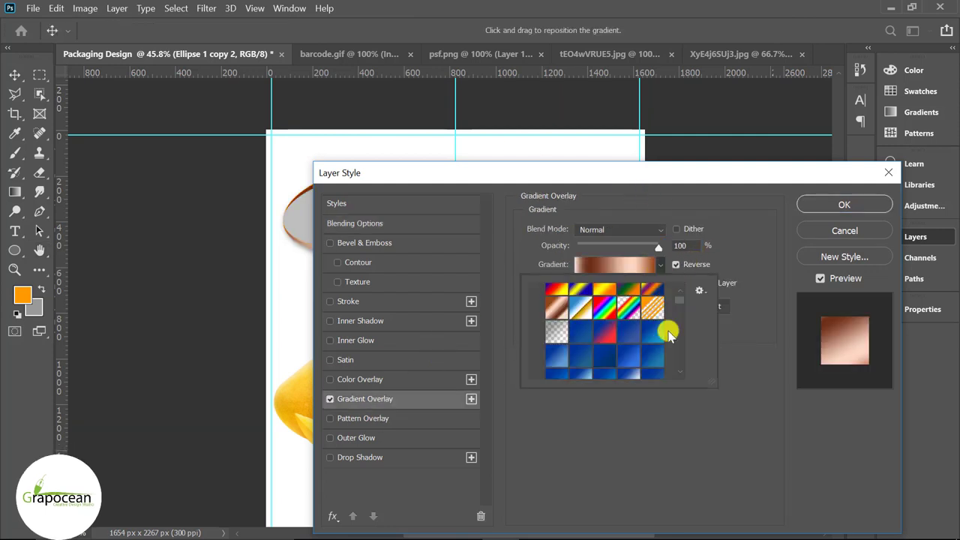
pyautogui.scroll(1, 670, 336)
pyautogui.click(604, 322)
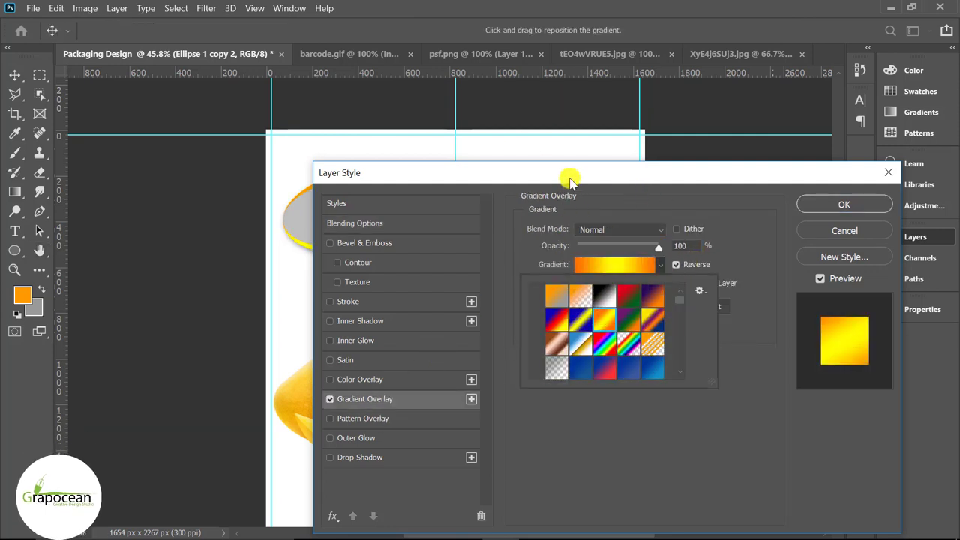
pyautogui.moveTo(571, 180)
pyautogui.mouseDown()
pyautogui.moveTo(917, 377)
pyautogui.moveTo(470, 346)
pyautogui.mouseUp()
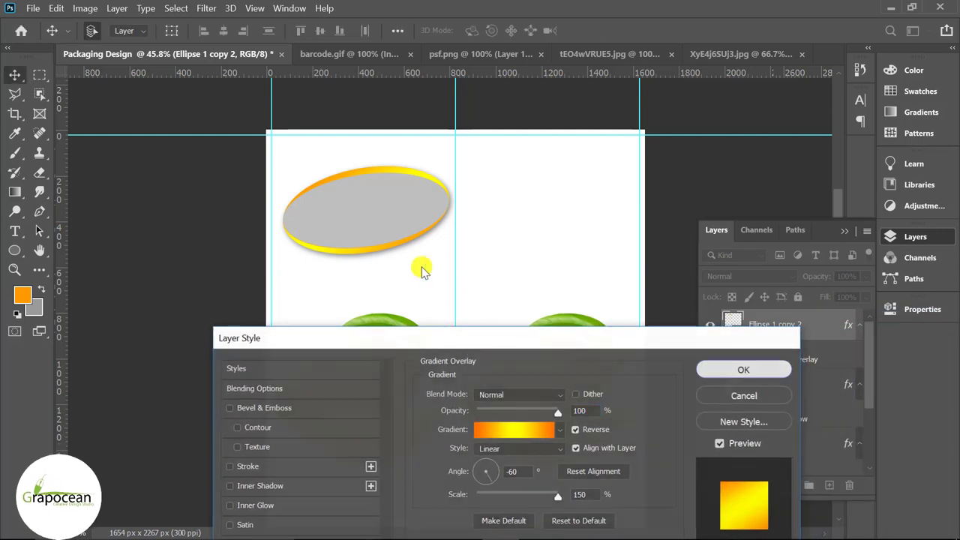
pyautogui.press('Return')
# Scale the gradient rim layer to about 93% and nudge it inside the oval
pyautogui.hotkey('ctrl', 't')
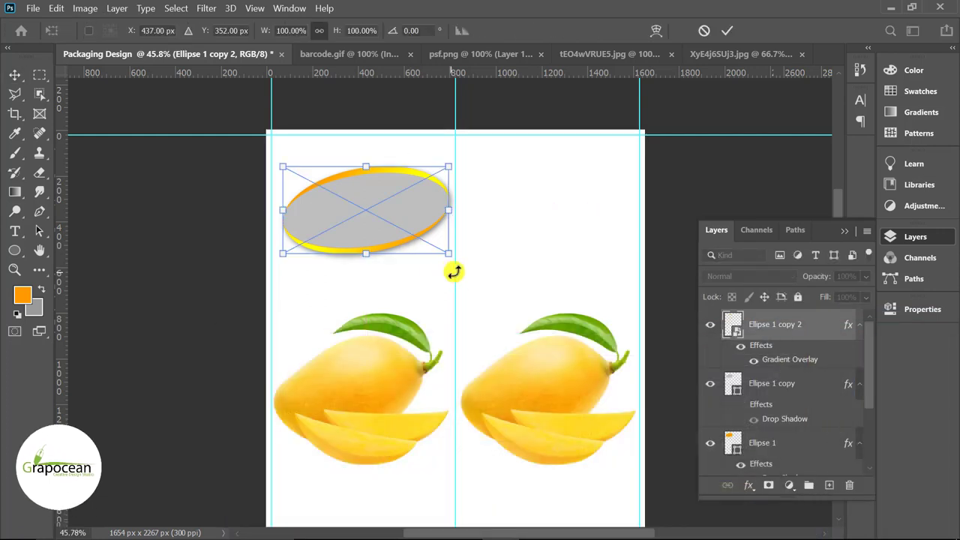
pyautogui.moveTo(451, 258); pyautogui.dragTo(448, 255)
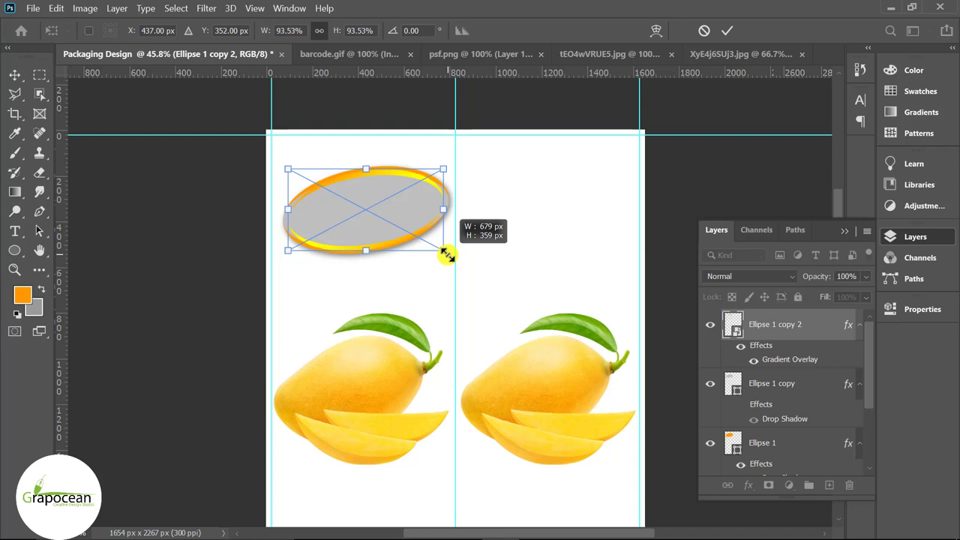
pyautogui.moveTo(448, 217); pyautogui.dragTo(454, 225)
pyautogui.scroll(3, 455, 216)
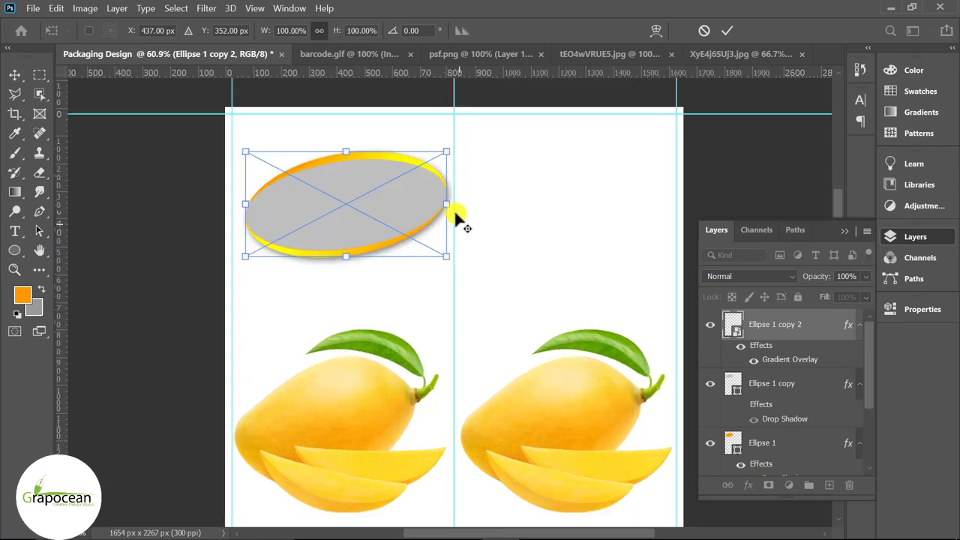
pyautogui.moveTo(444, 276); pyautogui.dragTo(435, 266)
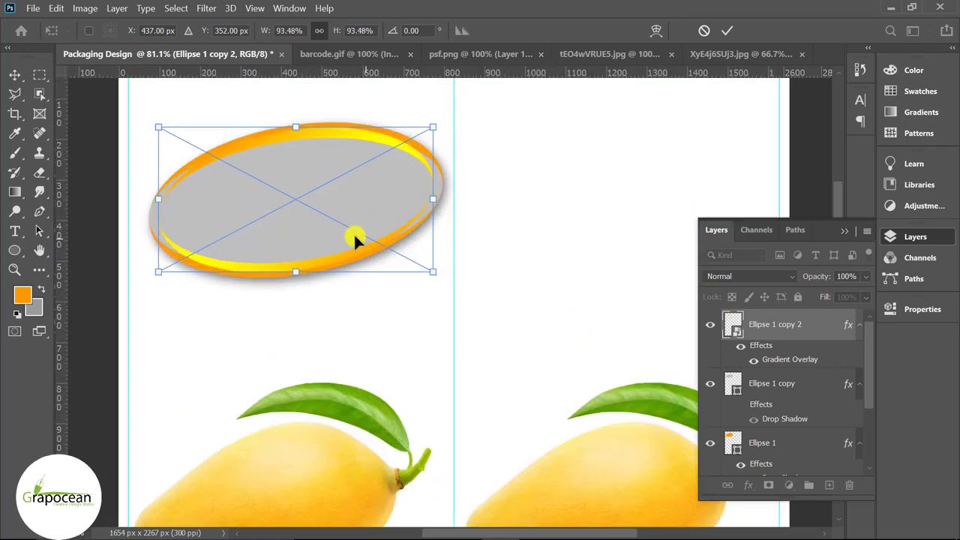
pyautogui.moveTo(353, 232); pyautogui.dragTo(348, 233)
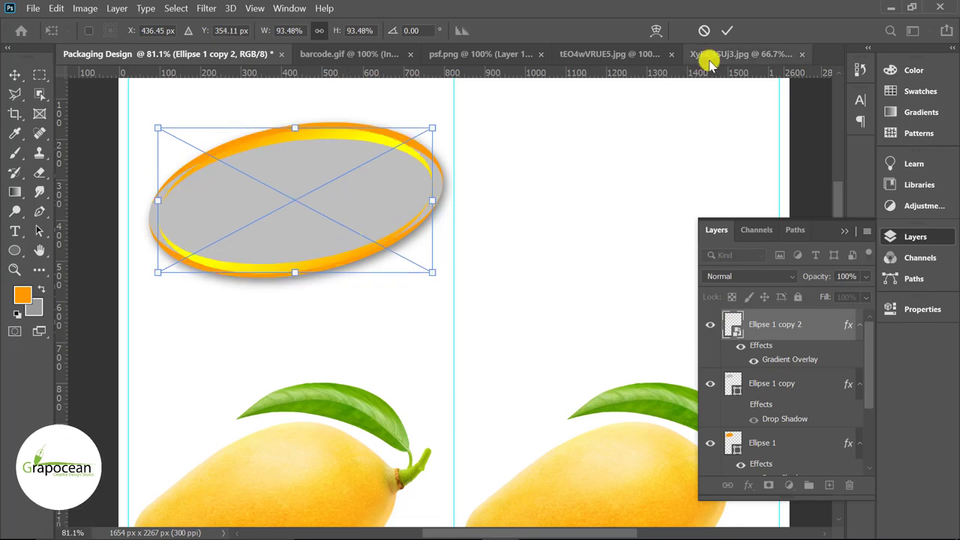
pyautogui.press('Return')
# Delete the grey Ellipse 1 copy layer and add an empty Layer 2
pyautogui.click(780, 385)
pyautogui.press('Delete')
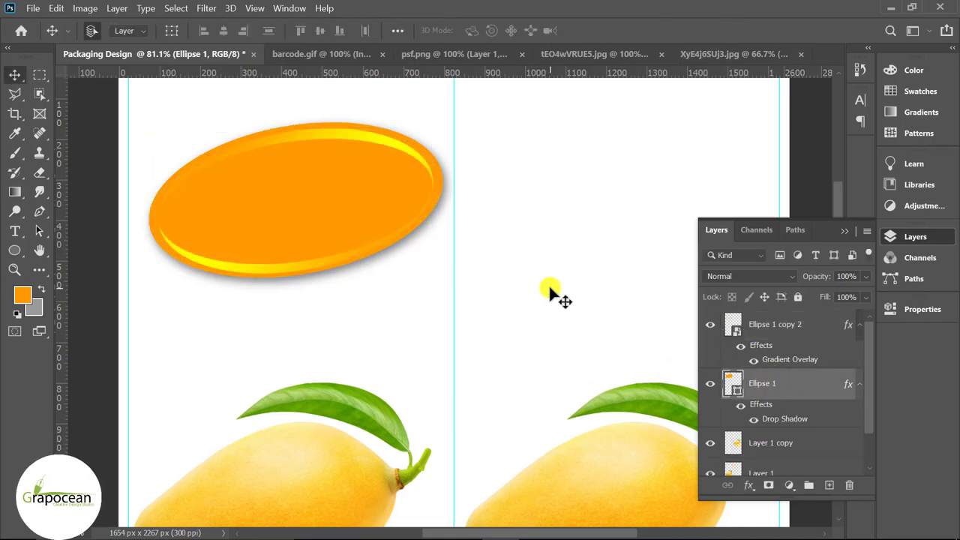
pyautogui.scroll(-3, 550, 288)
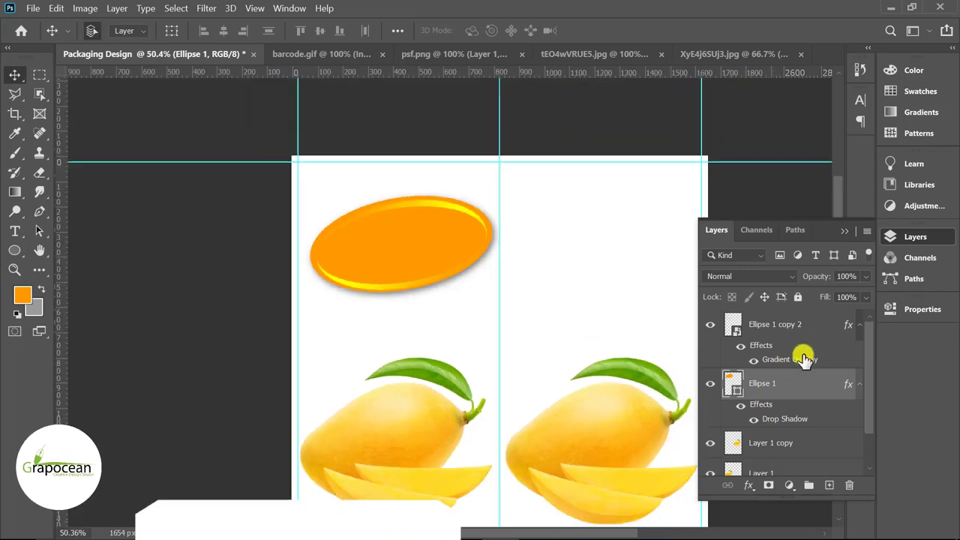
pyautogui.moveTo(798, 334); pyautogui.dragTo(829, 485)
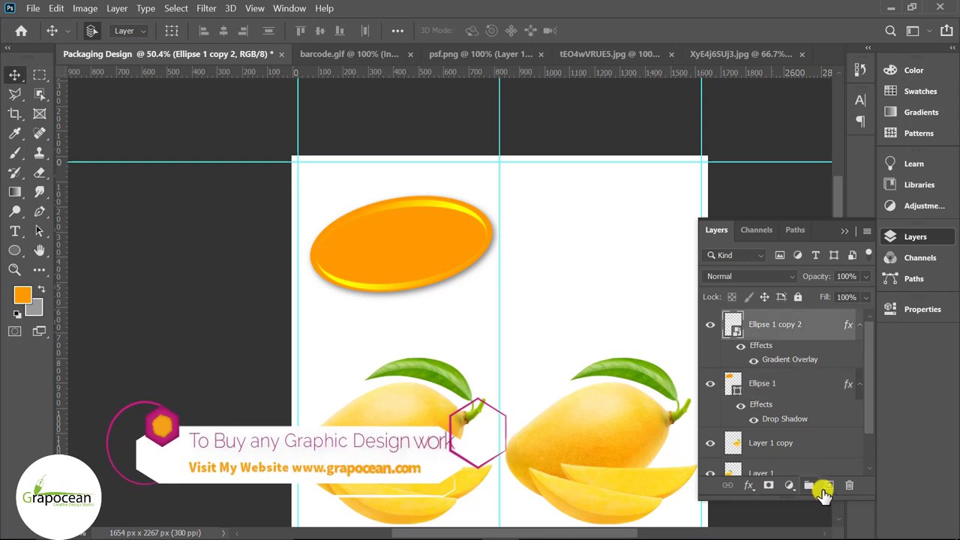
pyautogui.click(829, 486)
# Type 'Bniasis' in white Arial 47 pt on the orange oval and drag it to centre
pyautogui.click(14, 231)
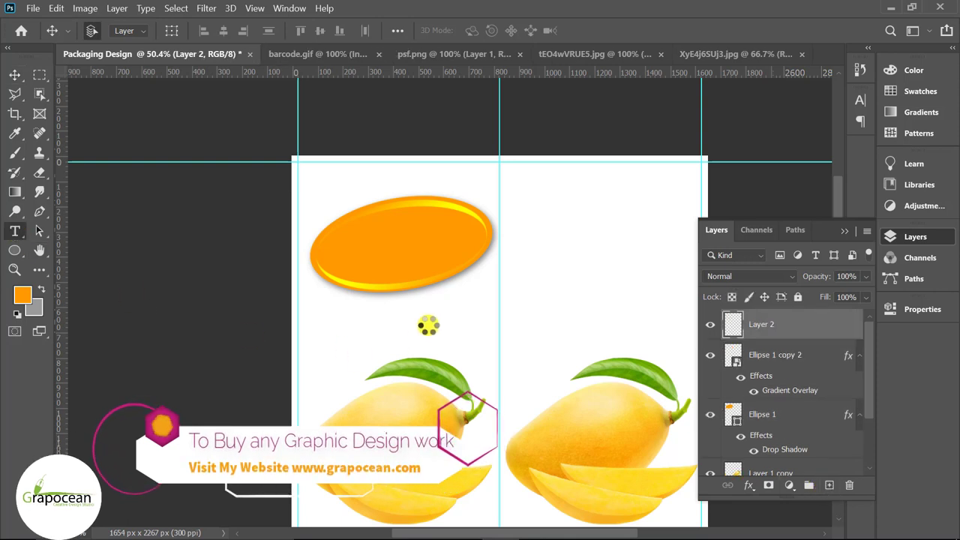
pyautogui.click(348, 248)
pyautogui.write('B')
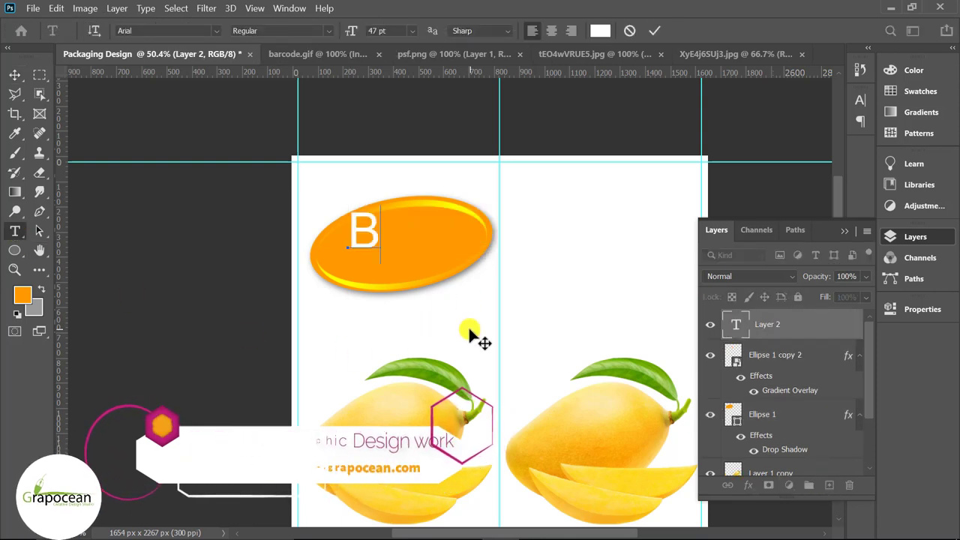
pyautogui.write('n')
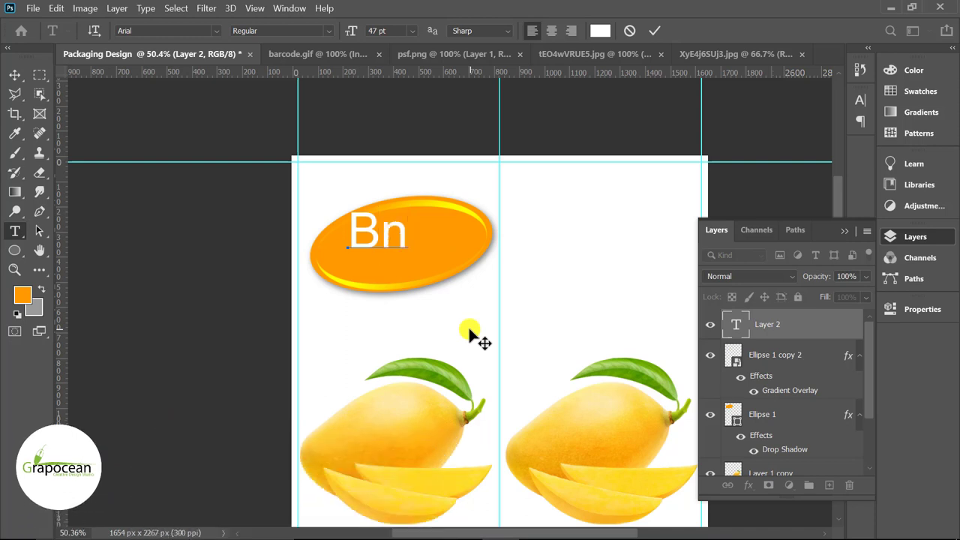
pyautogui.write('iasi')
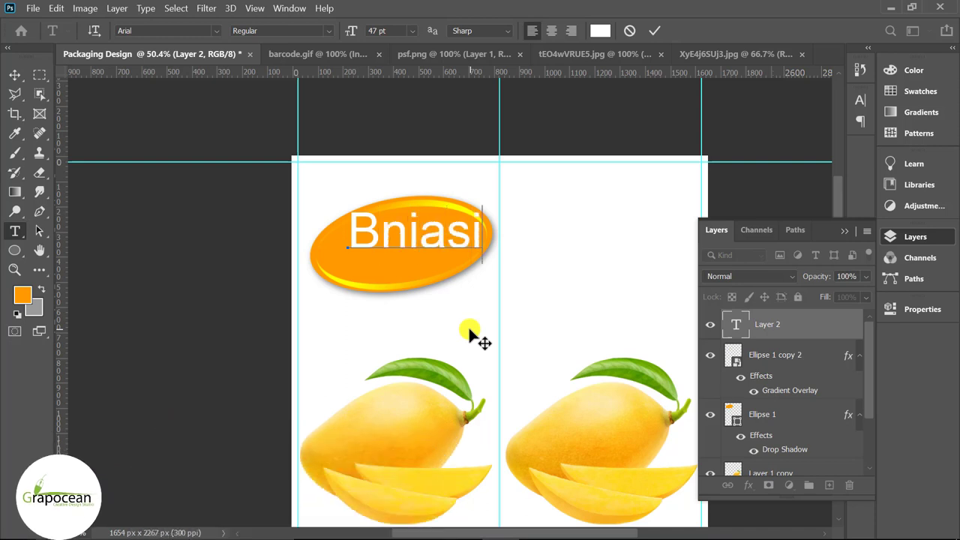
pyautogui.write('s')
pyautogui.hotkey('ctrl', 'a')
pyautogui.hotkey('ctrl', 'Return')
pyautogui.press('v')
pyautogui.moveTo(431, 230); pyautogui.dragTo(413, 255)
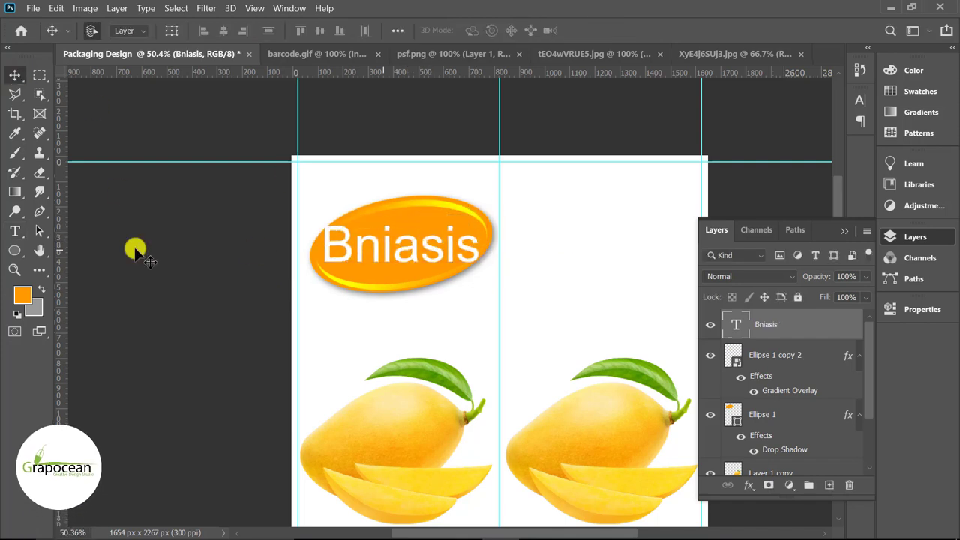
pyautogui.click(15, 231)
# Select the Bniasis text and try the Colus font on it
pyautogui.doubleClick(331, 248)
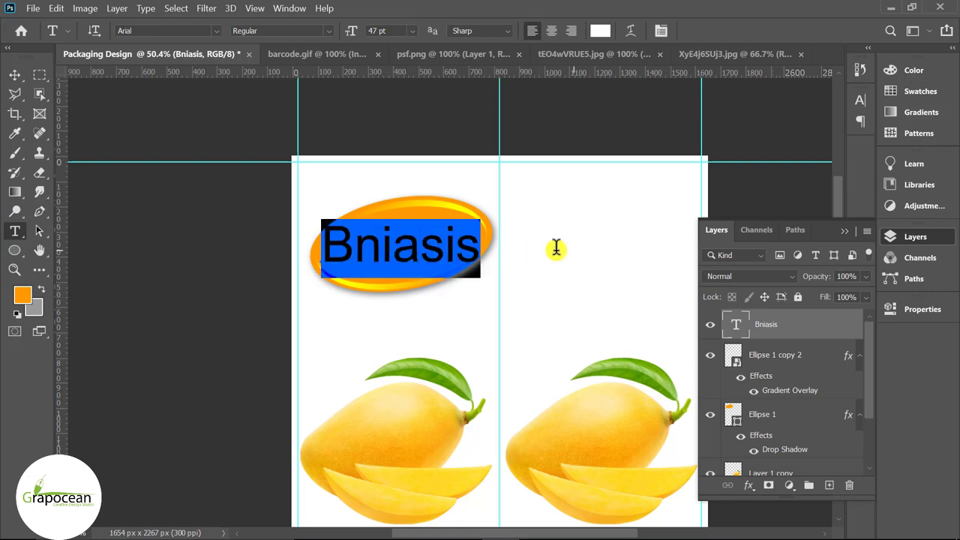
pyautogui.click(218, 31)
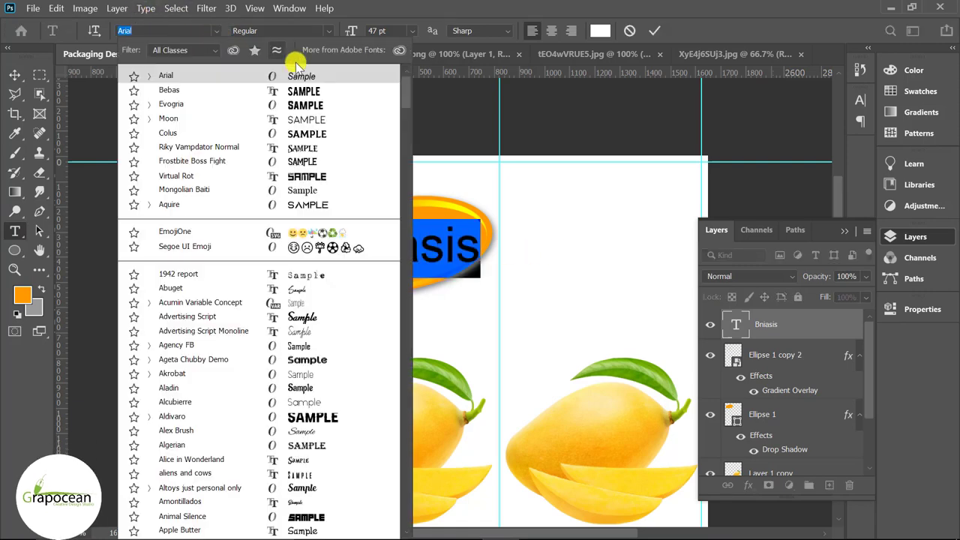
pyautogui.click(321, 134)
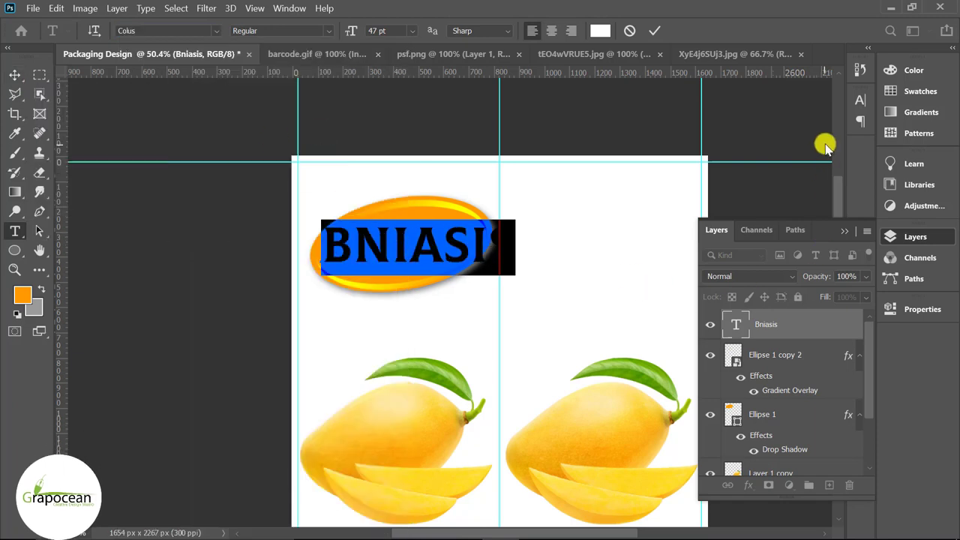
pyautogui.click(861, 100)
# Set Bniasis in Baskerville Old Face and nudge it slightly up and right
pyautogui.click(216, 30)
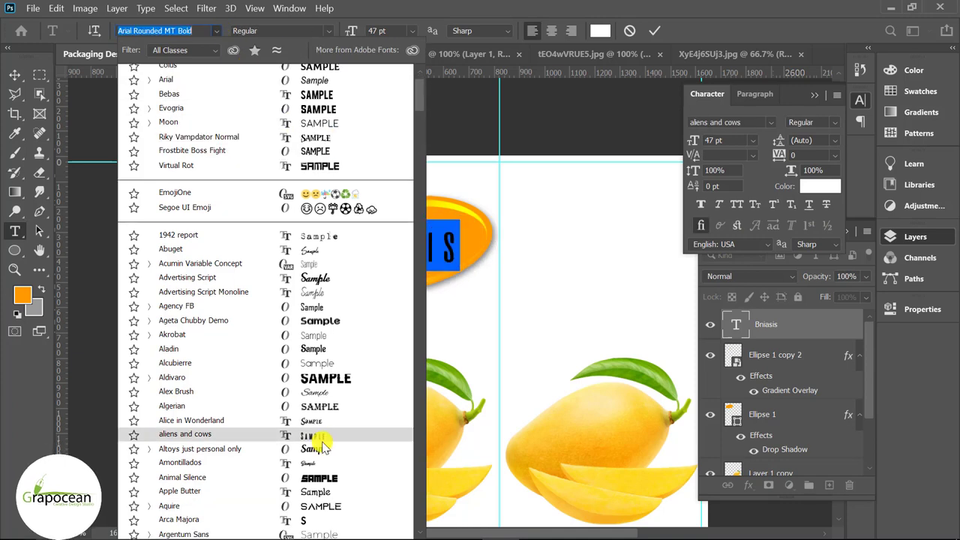
pyautogui.scroll(-2, 323, 446)
pyautogui.scroll(-1, 322, 447)
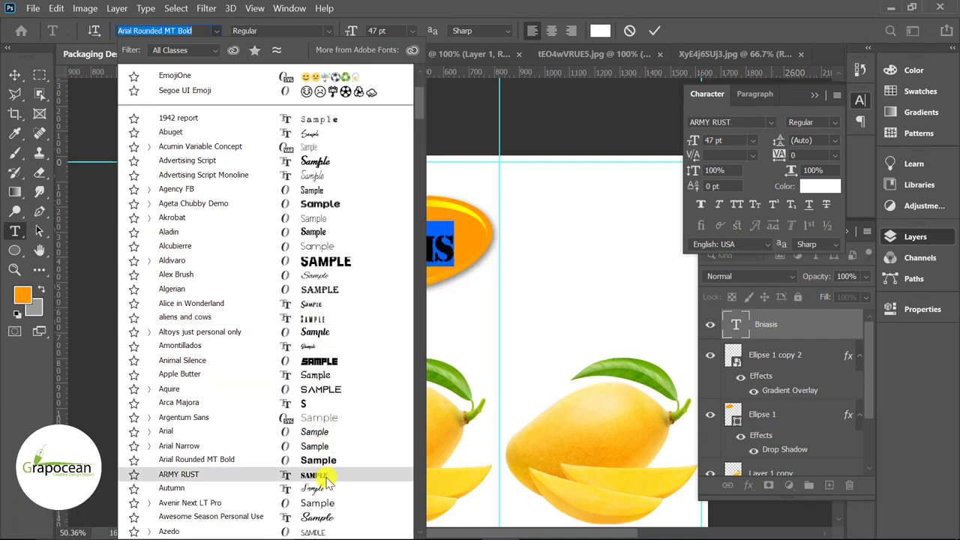
pyautogui.scroll(-2, 328, 480)
pyautogui.scroll(-1, 327, 481)
pyautogui.scroll(-1, 330, 477)
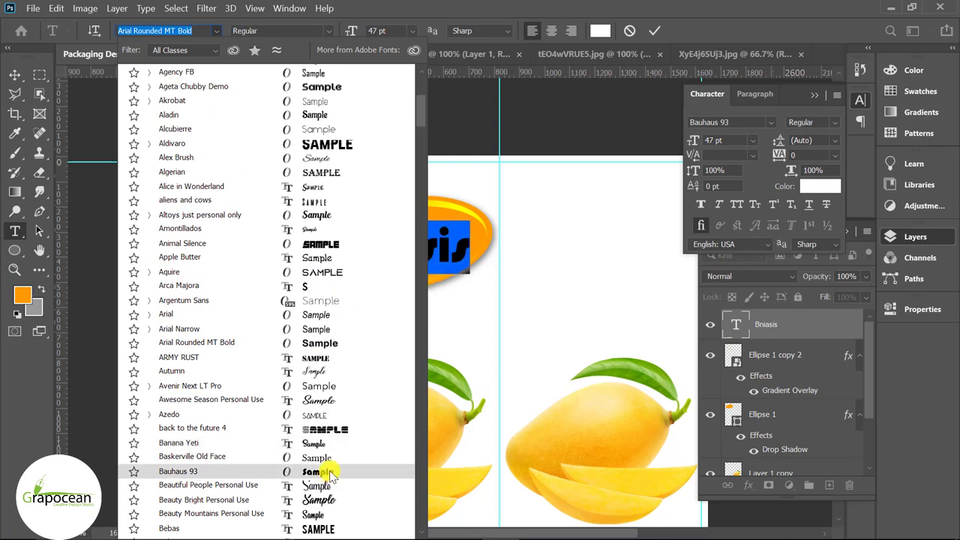
pyautogui.click(327, 458)
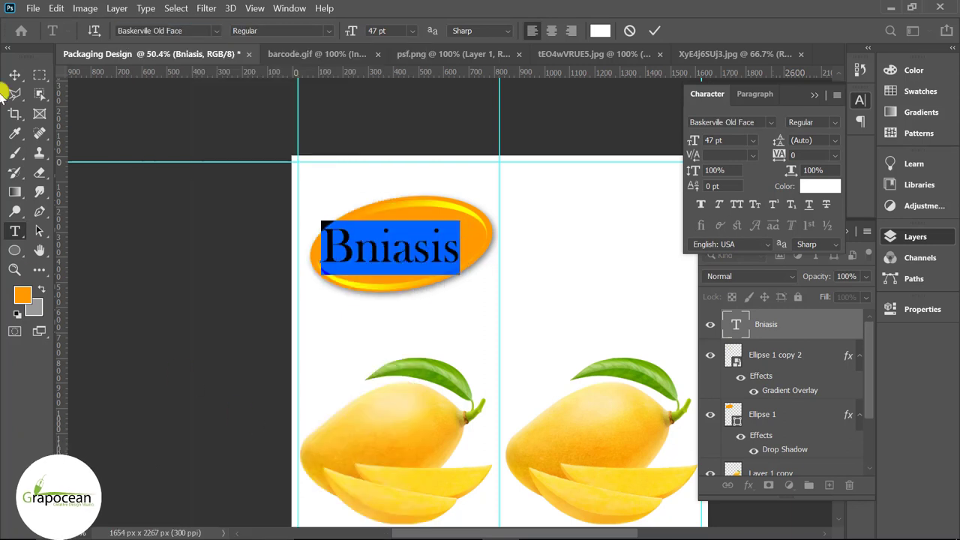
pyautogui.click(16, 75)
pyautogui.moveTo(450, 266); pyautogui.dragTo(459, 255)
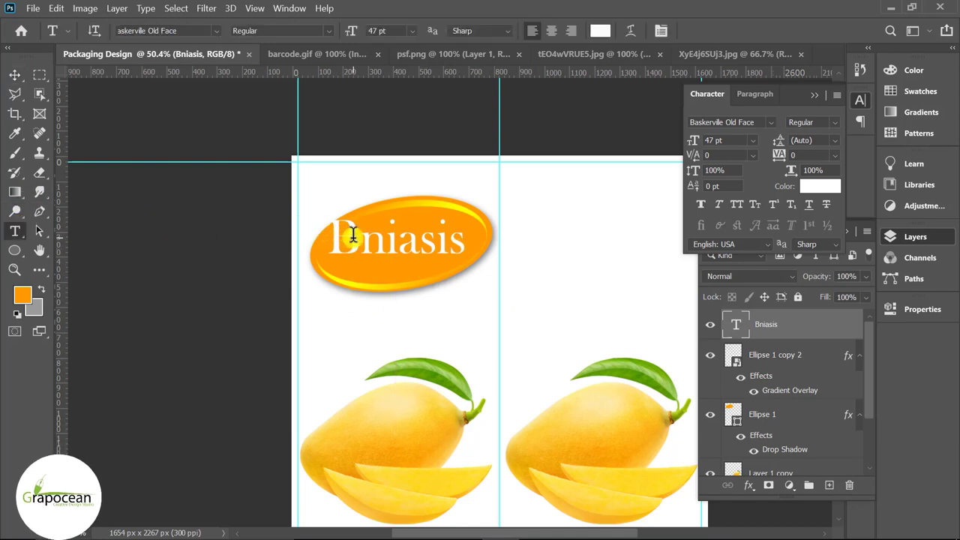
# Apply the Awesome Season Personal Use font to the letter B
pyautogui.moveTo(329, 225); pyautogui.dragTo(352, 248)
pyautogui.click(216, 31)
pyautogui.click(225, 51)
pyautogui.click(217, 32)
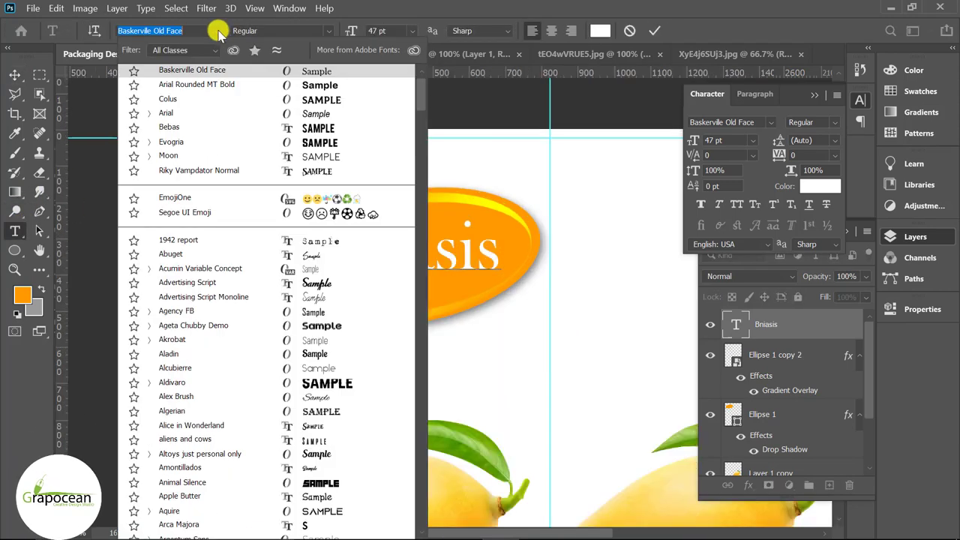
pyautogui.scroll(-2, 359, 480)
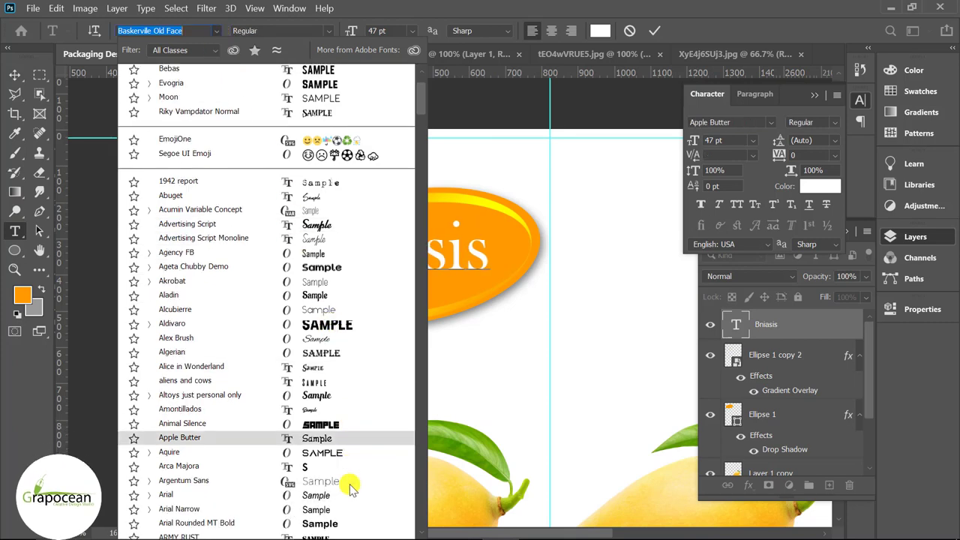
pyautogui.scroll(-2, 352, 487)
pyautogui.scroll(-1, 353, 487)
pyautogui.click(334, 501)
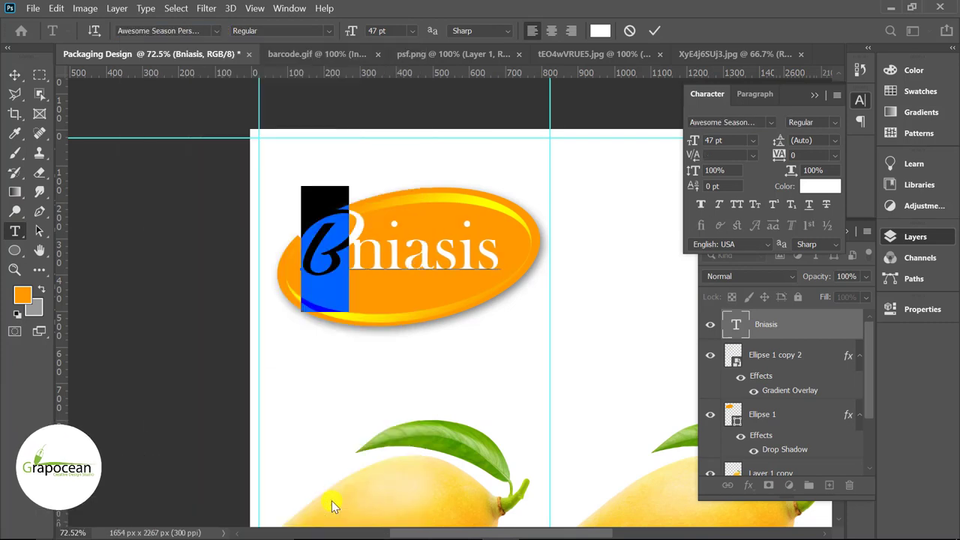
pyautogui.click(15, 75)
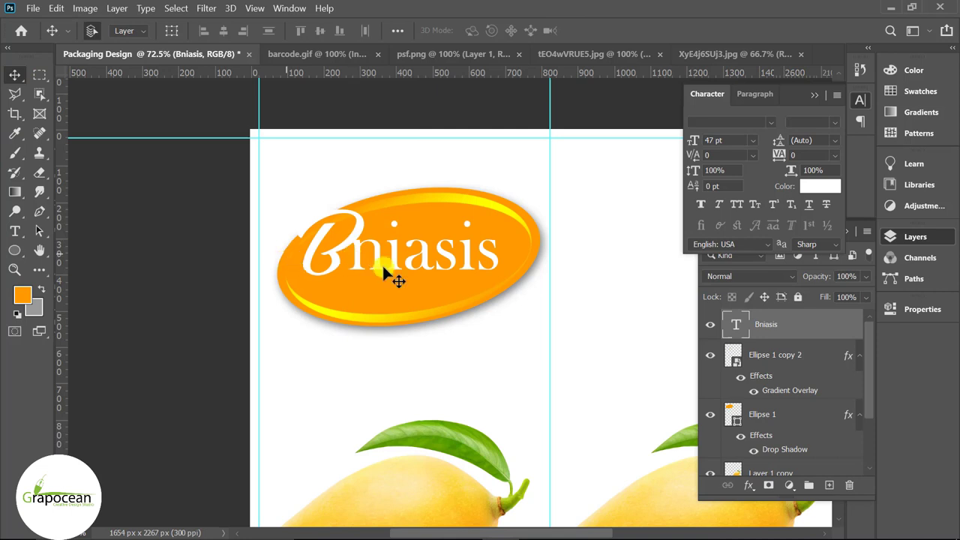
# Delete the B from Bniasis and shift 'niasis' to the right on the oval
pyautogui.scroll(1, 405, 271)
pyautogui.press('t')
pyautogui.click(336, 293)
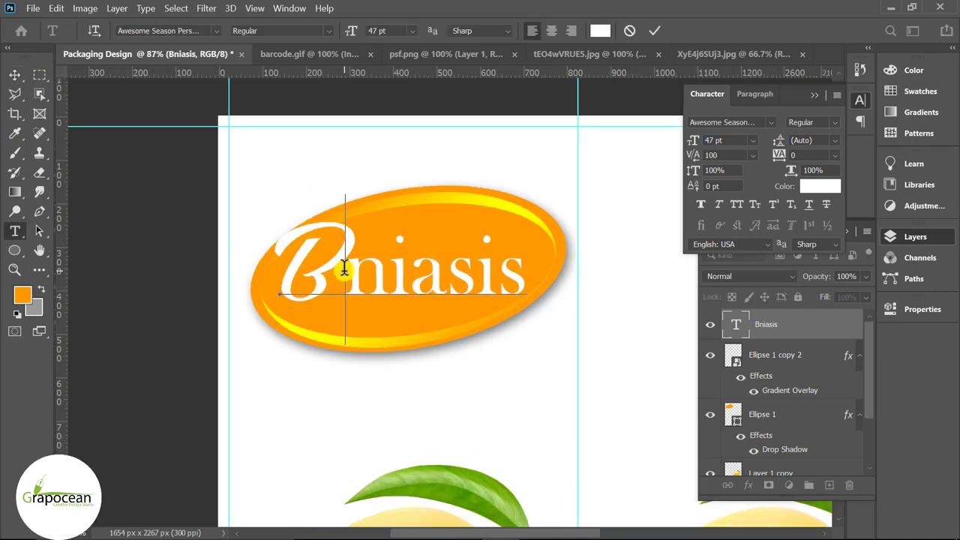
pyautogui.moveTo(343, 268); pyautogui.dragTo(220, 262)
pyautogui.press('BackSpace')
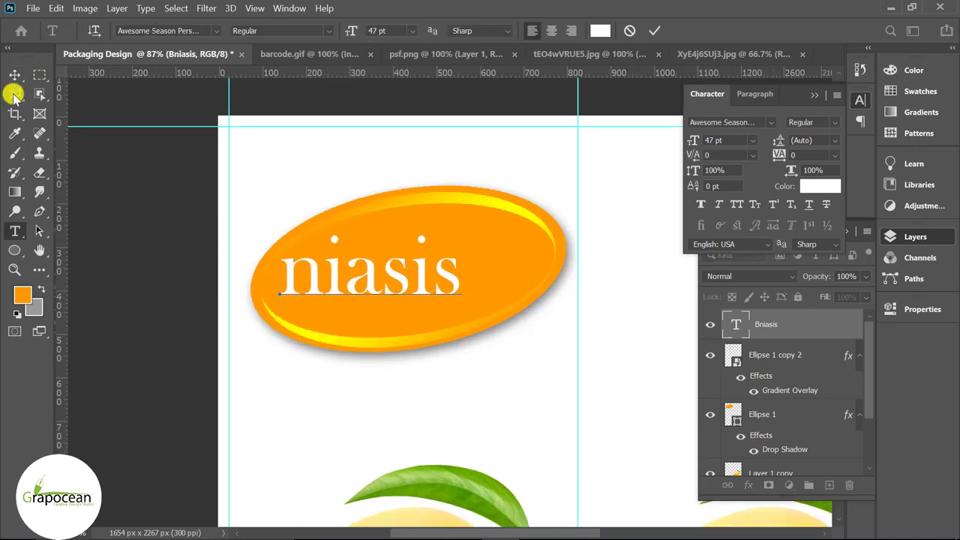
pyautogui.moveTo(450, 257); pyautogui.dragTo(499, 259)
# Add the B as its own text layer before 'niasis', rotated about -23° and enlarged
pyautogui.press('t')
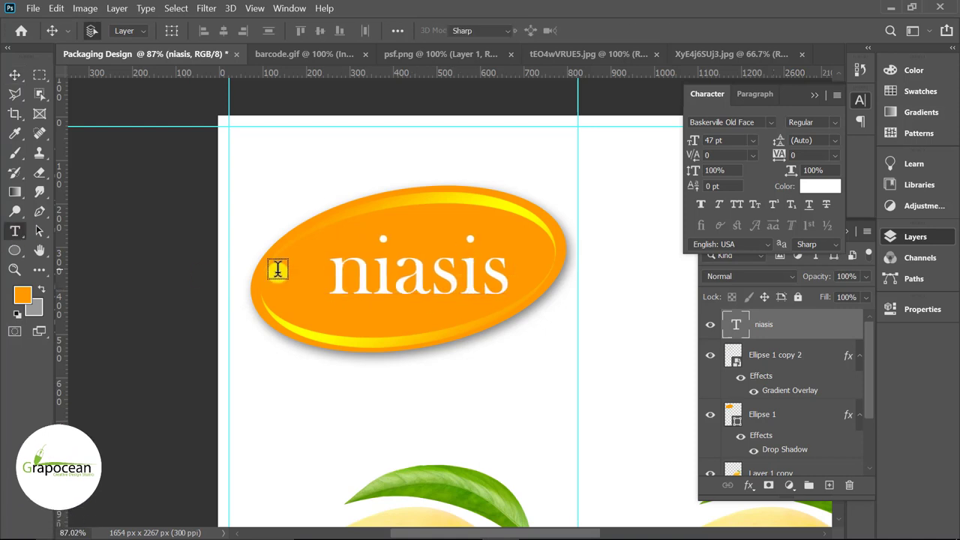
pyautogui.doubleClick(321, 314)
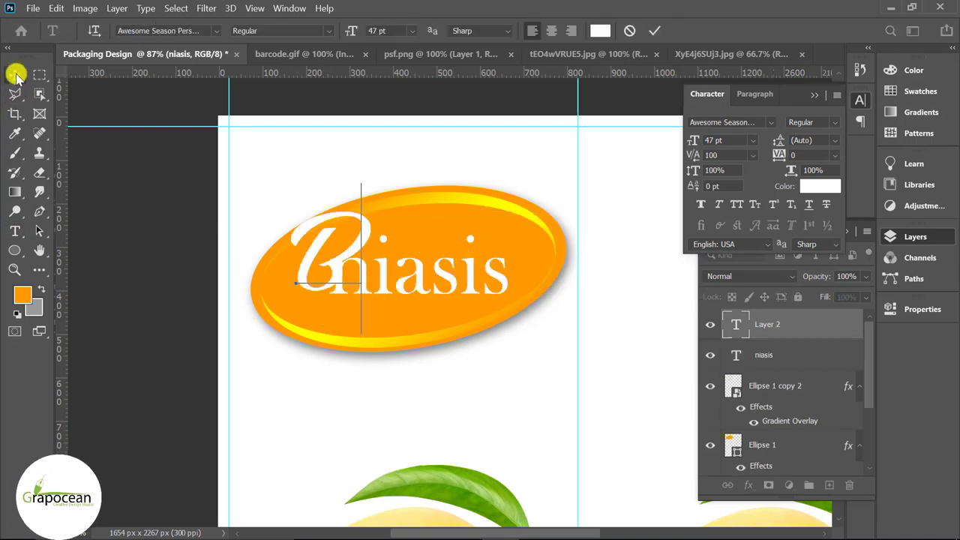
pyautogui.click(15, 75)
pyautogui.moveTo(359, 221); pyautogui.dragTo(323, 274)
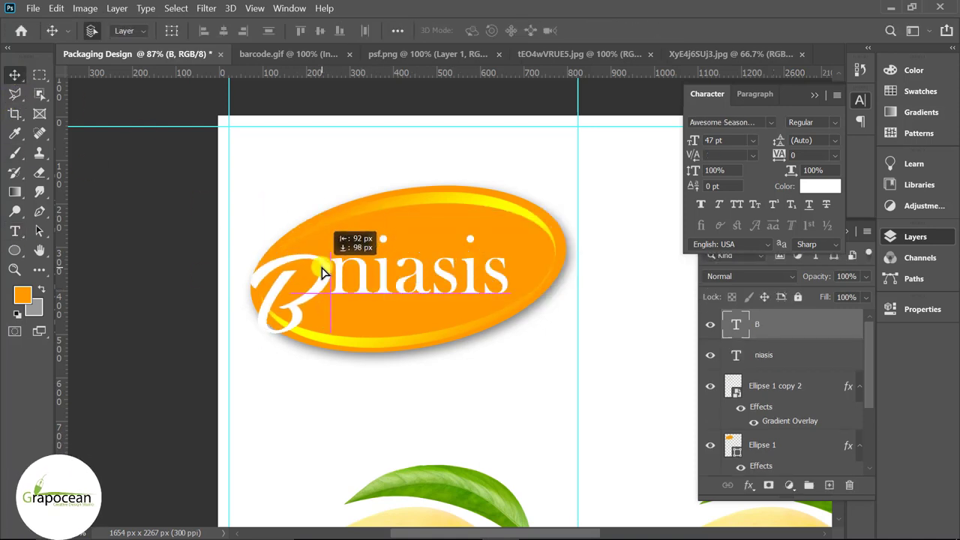
pyautogui.hotkey('ctrl', 'z')
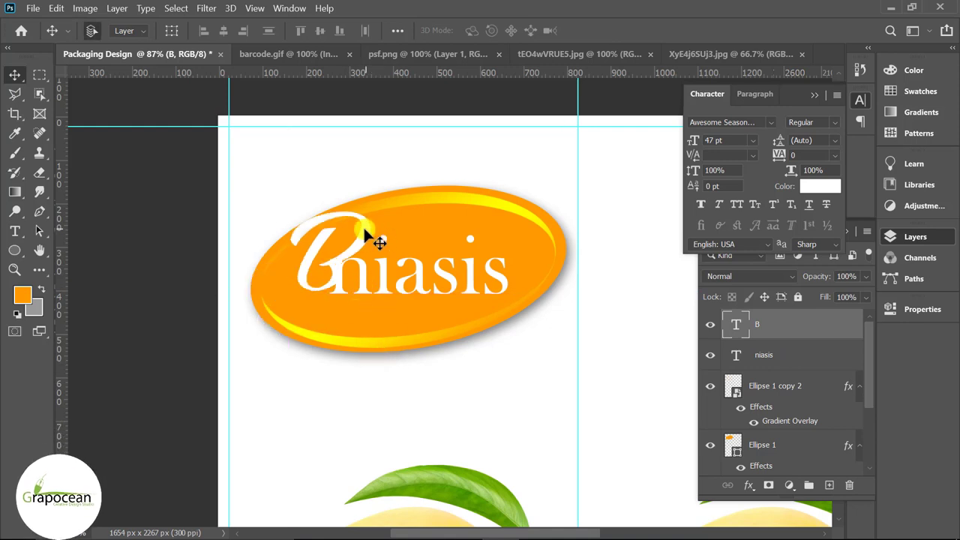
pyautogui.moveTo(363, 226)
pyautogui.mouseDown()
pyautogui.moveTo(324, 250)
pyautogui.moveTo(336, 242)
pyautogui.mouseUp()
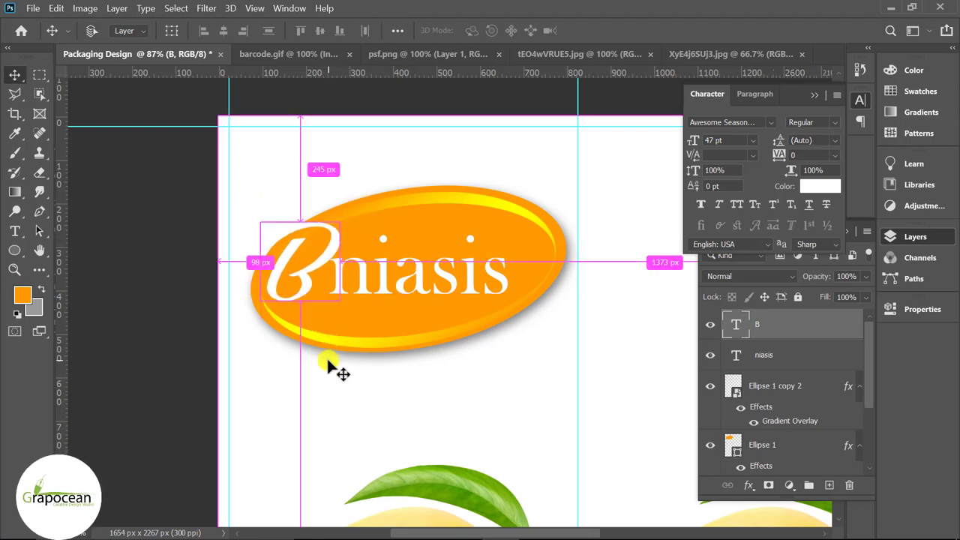
pyautogui.hotkey('ctrl', 't')
pyautogui.moveTo(368, 365)
pyautogui.mouseDown()
pyautogui.moveTo(400, 350)
pyautogui.moveTo(379, 330)
pyautogui.moveTo(393, 332)
pyautogui.moveTo(351, 346)
pyautogui.mouseUp()
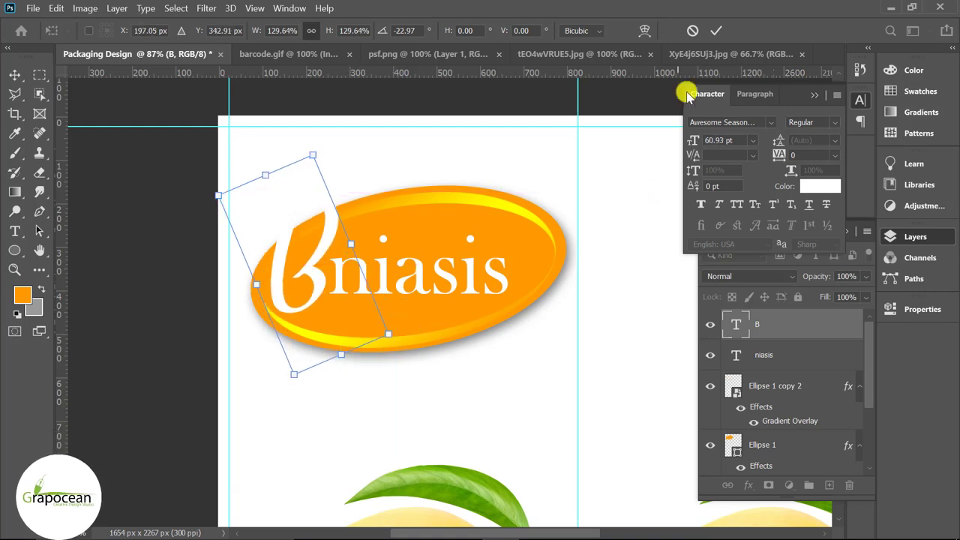
pyautogui.click(721, 30)
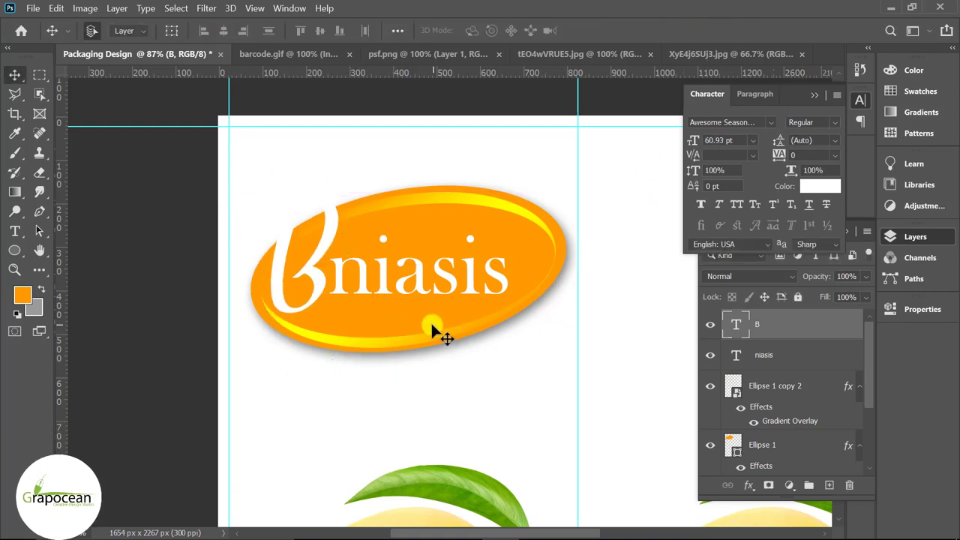
# Give the B an outside stroke in orange sampled from the oval
pyautogui.rightClick(793, 326)
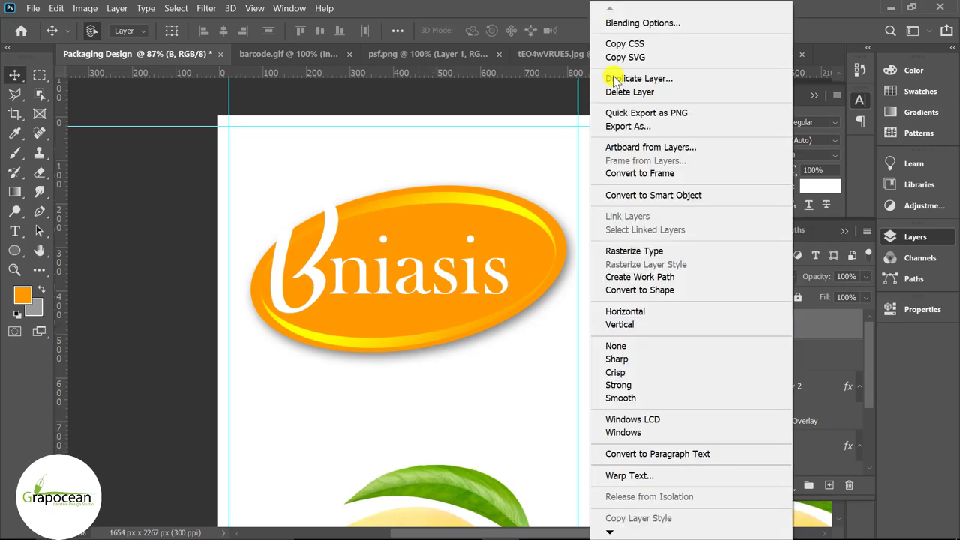
pyautogui.click(612, 25)
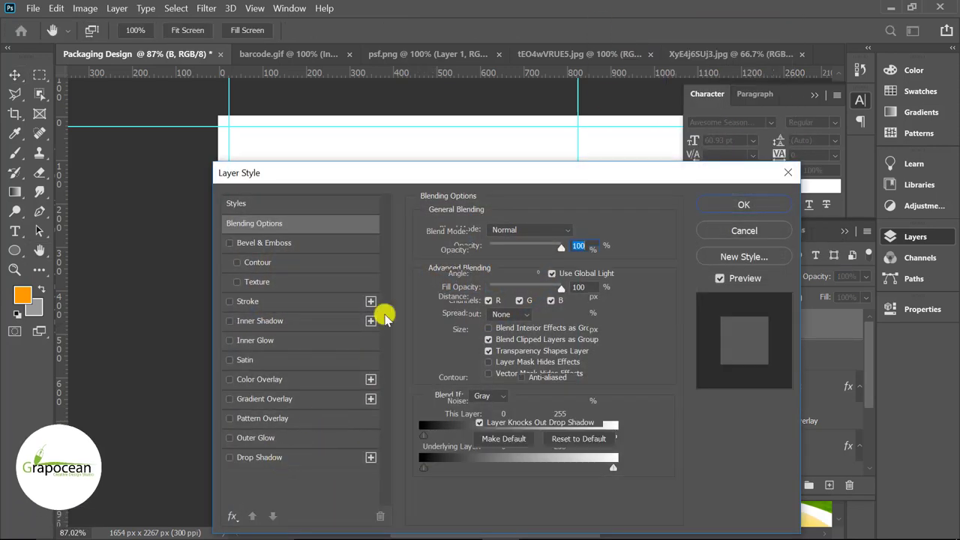
pyautogui.click(279, 460)
pyautogui.moveTo(435, 187)
pyautogui.mouseDown()
pyautogui.moveTo(714, 157)
pyautogui.moveTo(702, 150)
pyautogui.mouseUp()
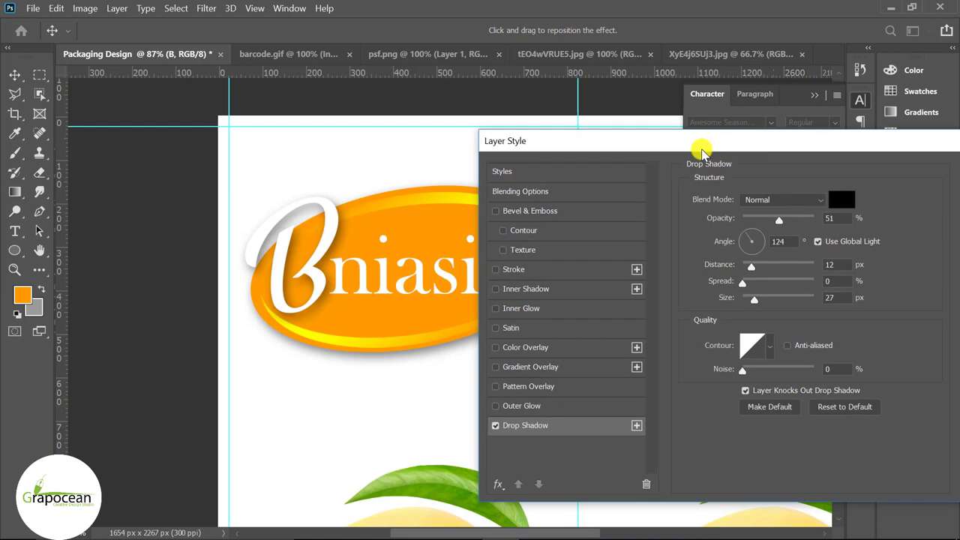
pyautogui.click(514, 270)
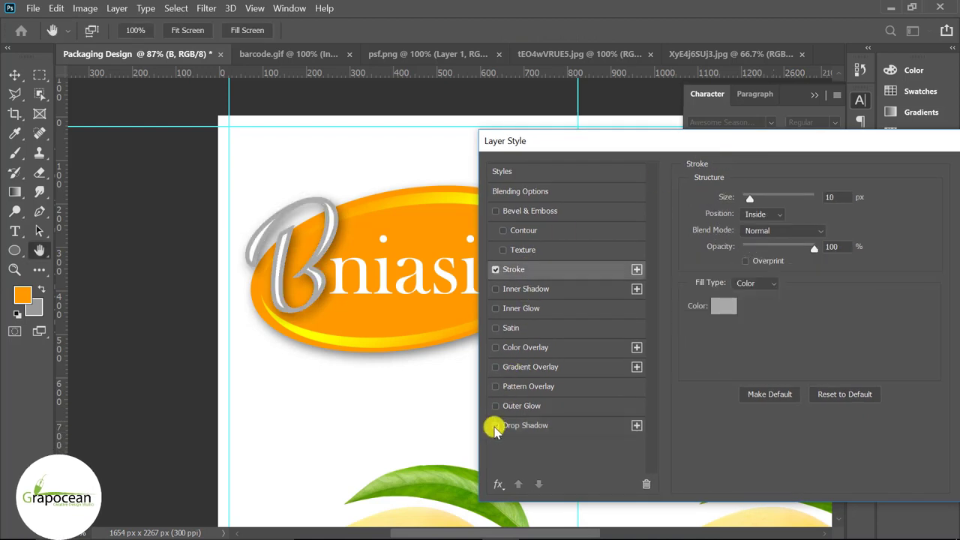
pyautogui.click(495, 427)
pyautogui.click(723, 306)
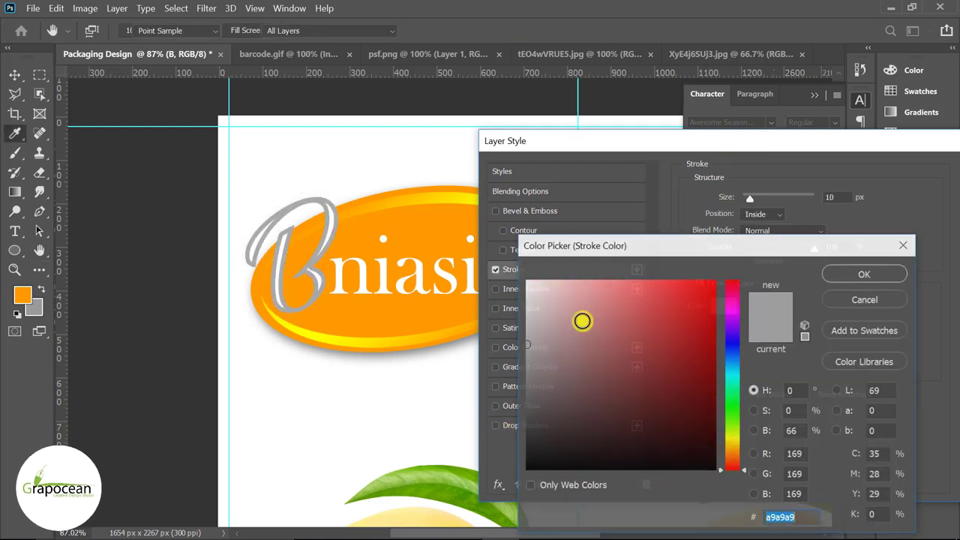
pyautogui.click(398, 323)
pyautogui.click(865, 274)
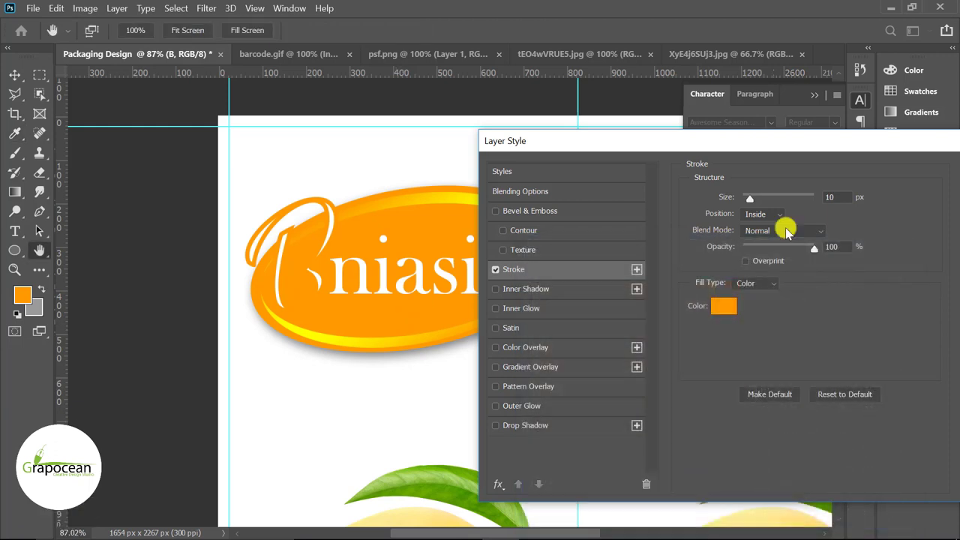
pyautogui.click(762, 215)
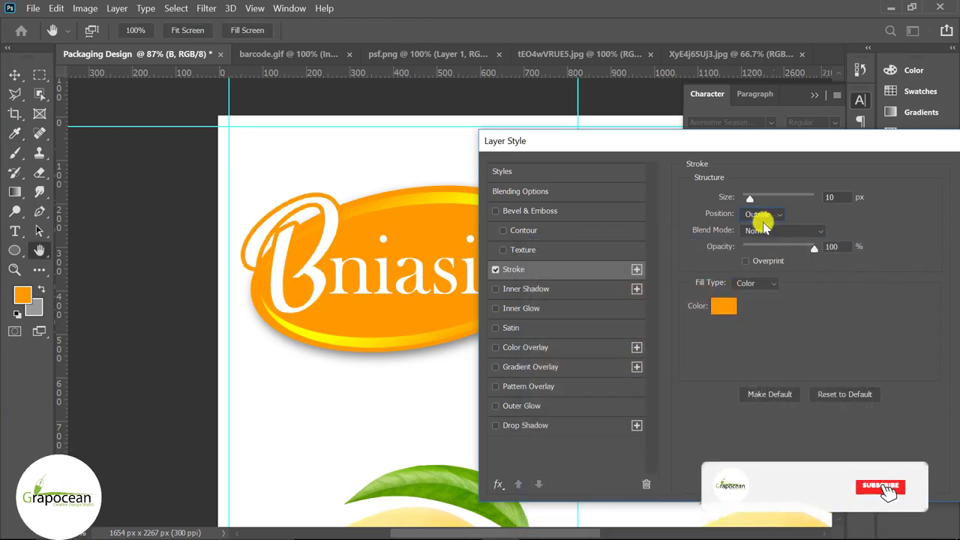
# Turn the B's drop shadow back on with size 21 and an adjusted distance
pyautogui.click(559, 425)
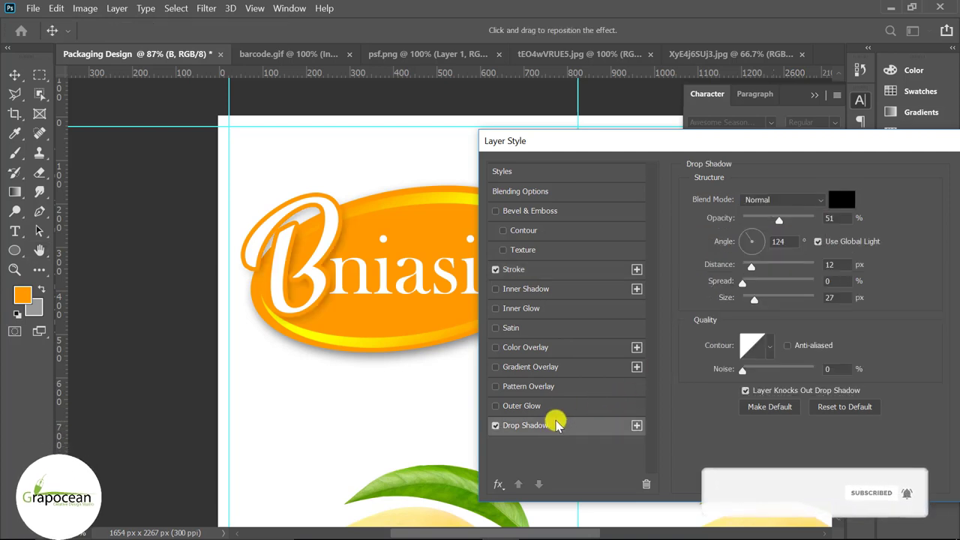
pyautogui.moveTo(753, 304)
pyautogui.mouseDown()
pyautogui.moveTo(762, 267)
pyautogui.moveTo(754, 267)
pyautogui.mouseUp()
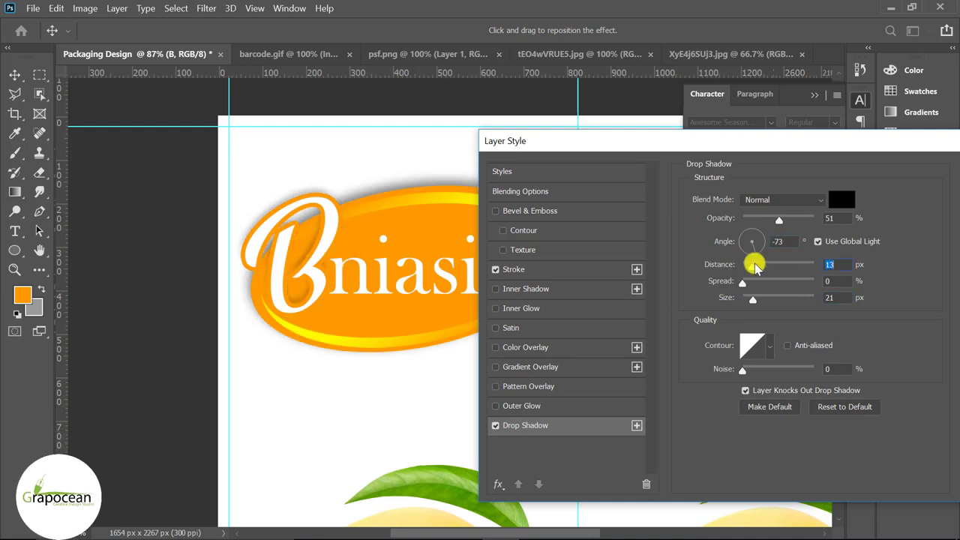
pyautogui.moveTo(888, 141); pyautogui.dragTo(729, 208)
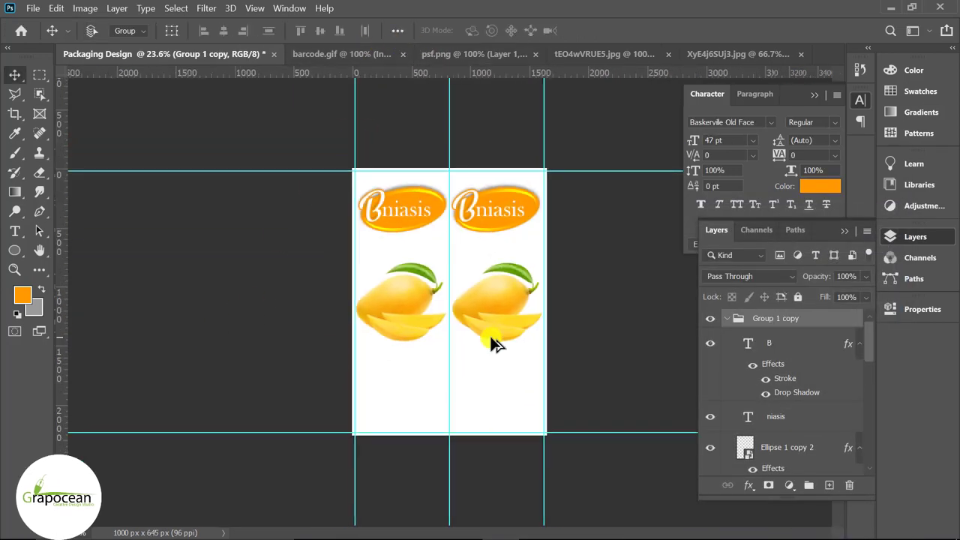
# Unlock the underwater ocean image and bring it into Packaging Design above the logo groups
pyautogui.click(482, 54)
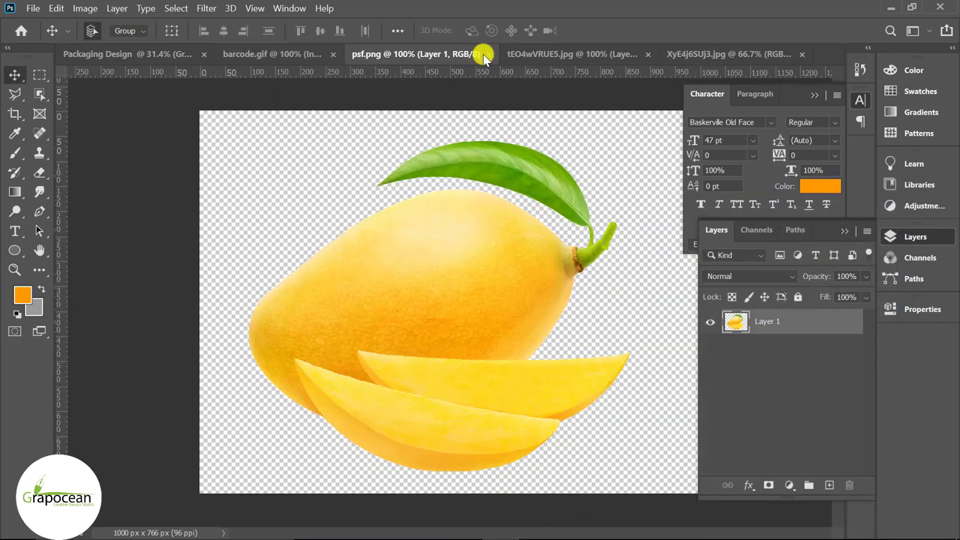
pyautogui.click(580, 54)
pyautogui.click(678, 54)
pyautogui.click(833, 328)
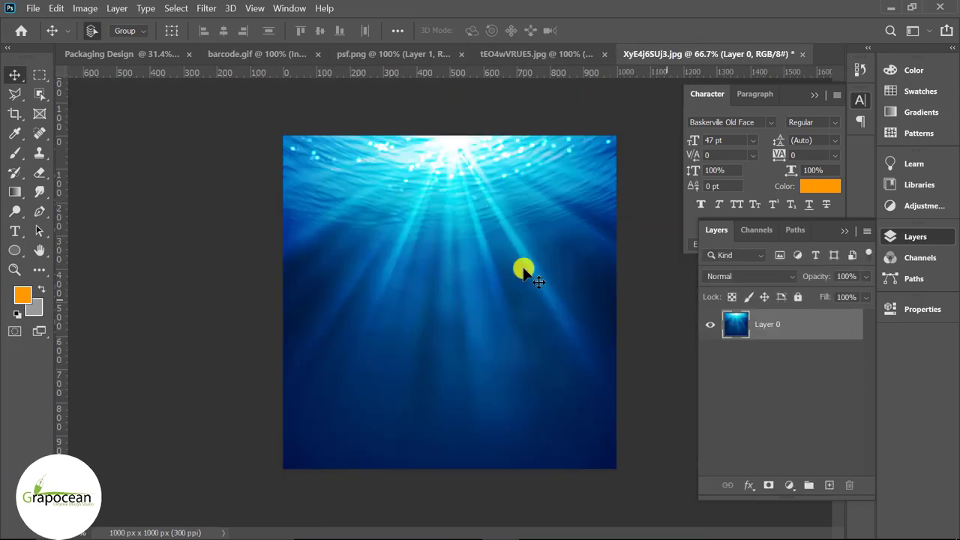
pyautogui.moveTo(495, 240)
pyautogui.mouseDown()
pyautogui.moveTo(284, 162)
pyautogui.moveTo(380, 364)
pyautogui.mouseUp()
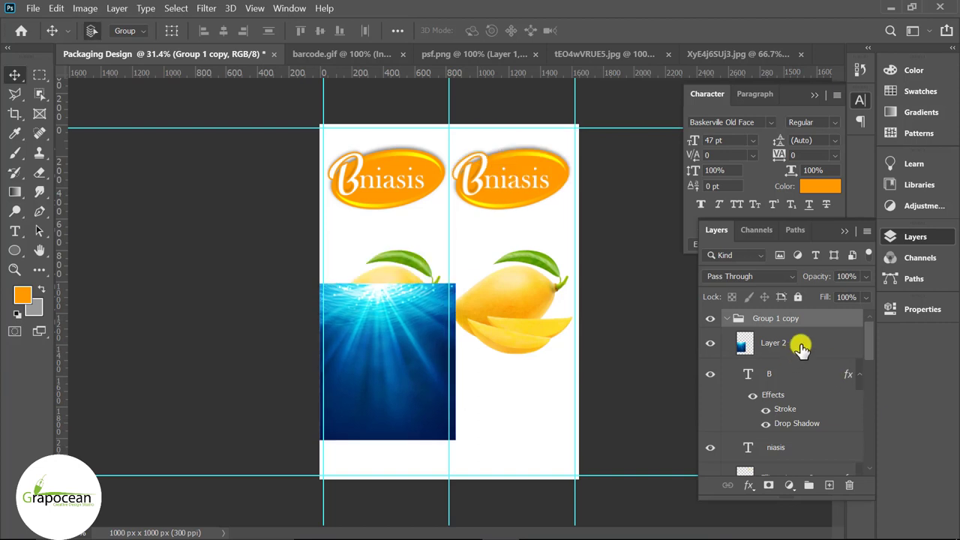
pyautogui.moveTo(800, 343); pyautogui.dragTo(804, 314)
# Fit the water image across the left panel's middle and place an aligned copy on the right panel
pyautogui.click(731, 350)
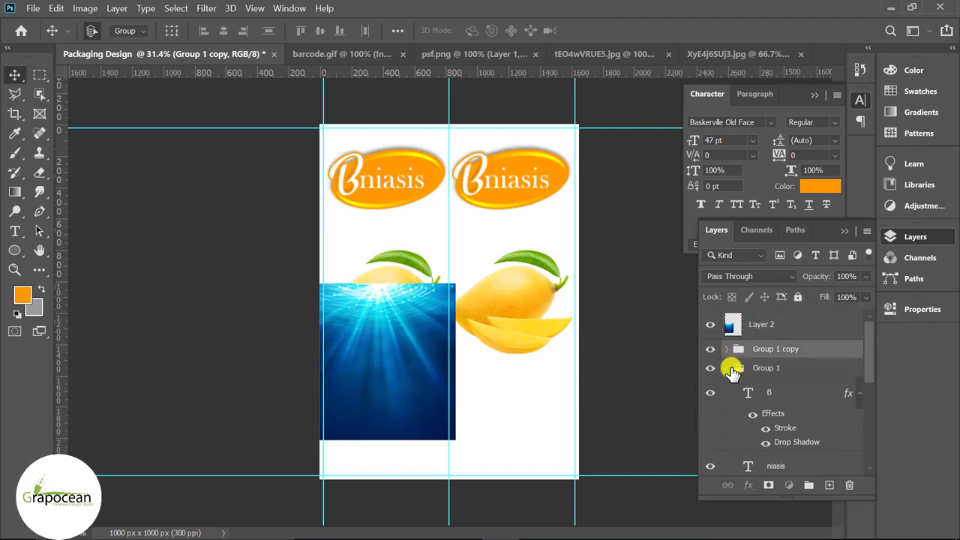
pyautogui.click(734, 369)
pyautogui.click(727, 369)
pyautogui.click(766, 330)
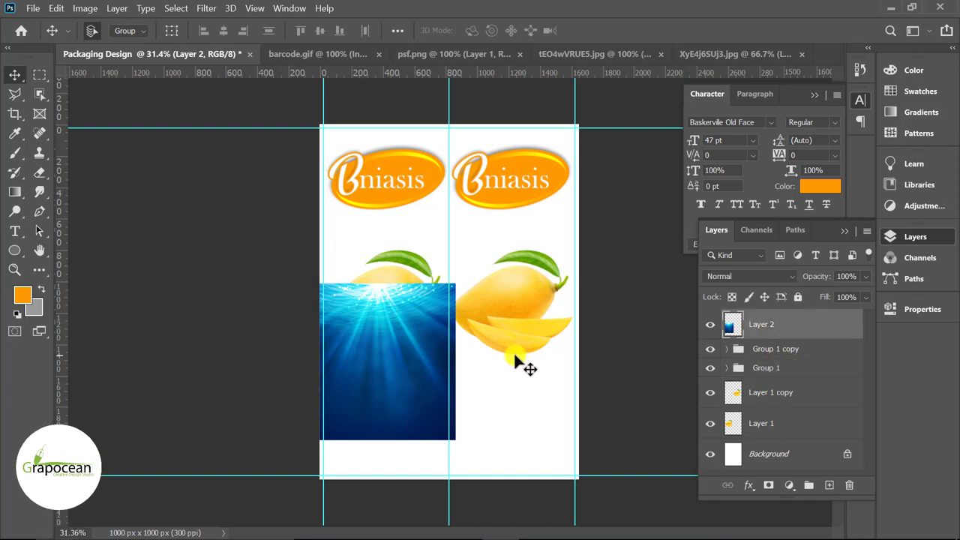
pyautogui.moveTo(410, 349); pyautogui.dragTo(419, 323)
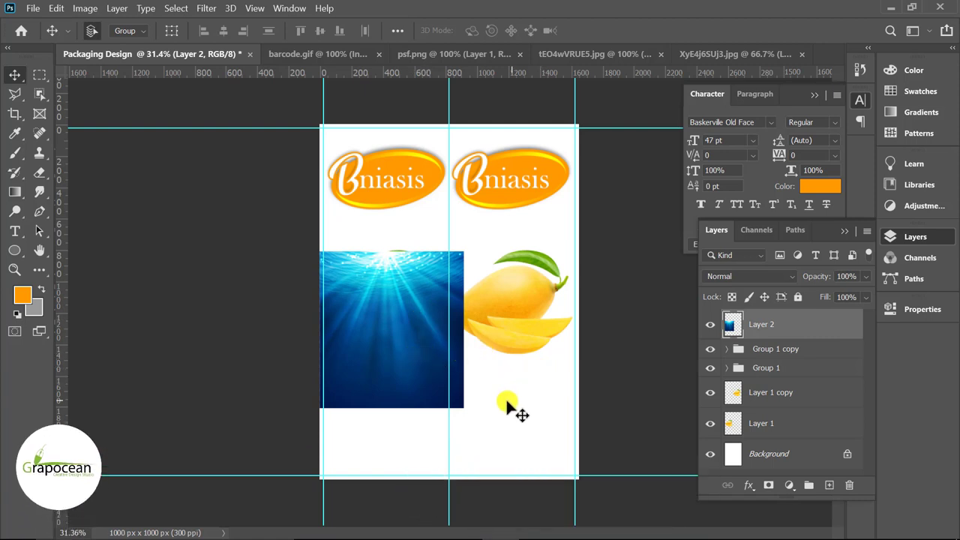
pyautogui.moveTo(389, 353)
pyautogui.mouseDown()
pyautogui.moveTo(381, 350)
pyautogui.moveTo(516, 327)
pyautogui.mouseUp()
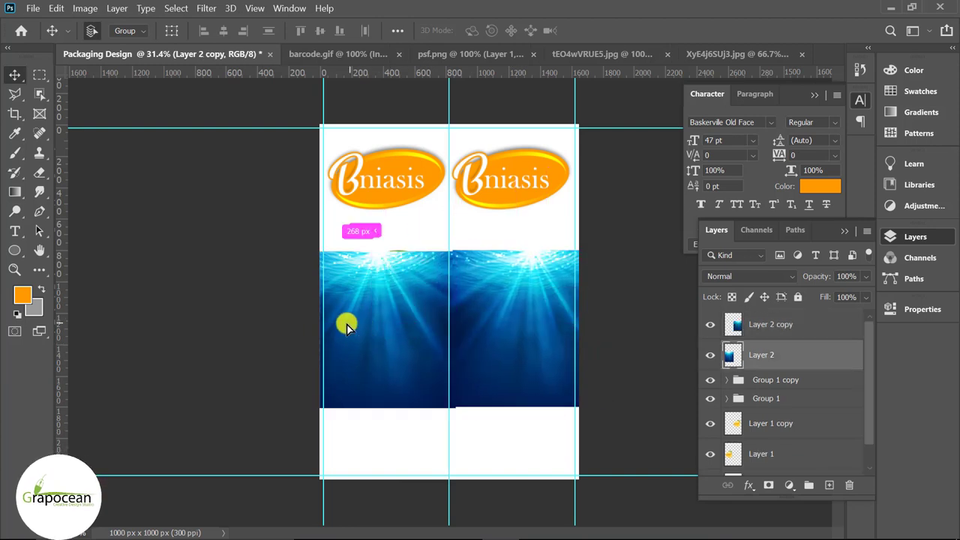
pyautogui.moveTo(346, 325); pyautogui.dragTo(353, 321)
pyautogui.moveTo(483, 321); pyautogui.dragTo(478, 324)
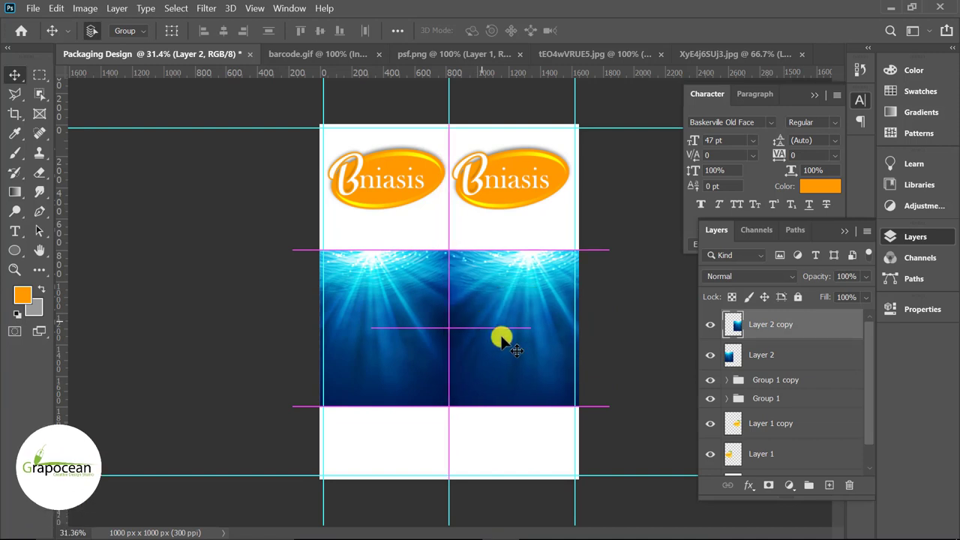
# Move both water layers down the stack behind the mangoes
pyautogui.click(777, 355)
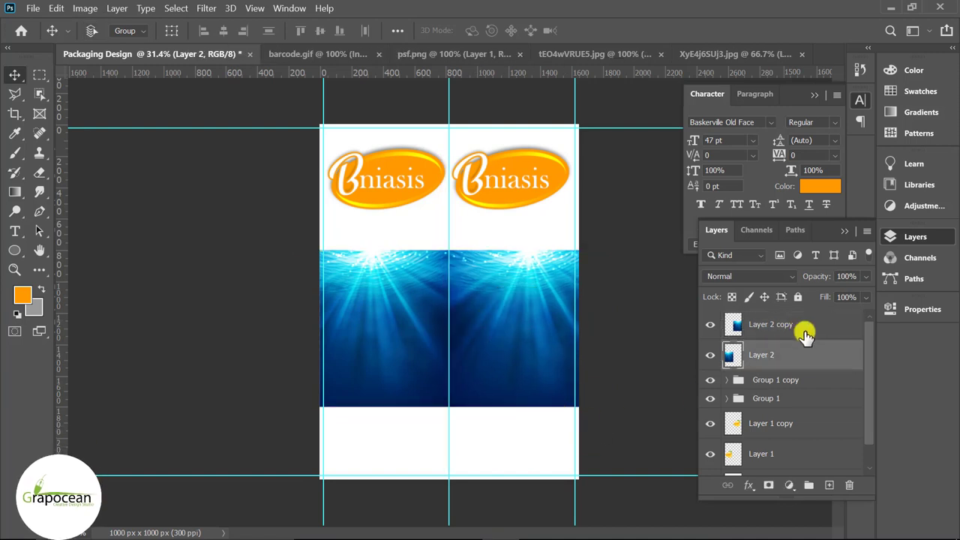
pyautogui.click(805, 330)
pyautogui.keyDown('shift'); pyautogui.click(800, 355); pyautogui.keyUp('shift')
pyautogui.moveTo(804, 356)
pyautogui.mouseDown()
pyautogui.moveTo(793, 492)
pyautogui.moveTo(790, 450)
pyautogui.mouseUp()
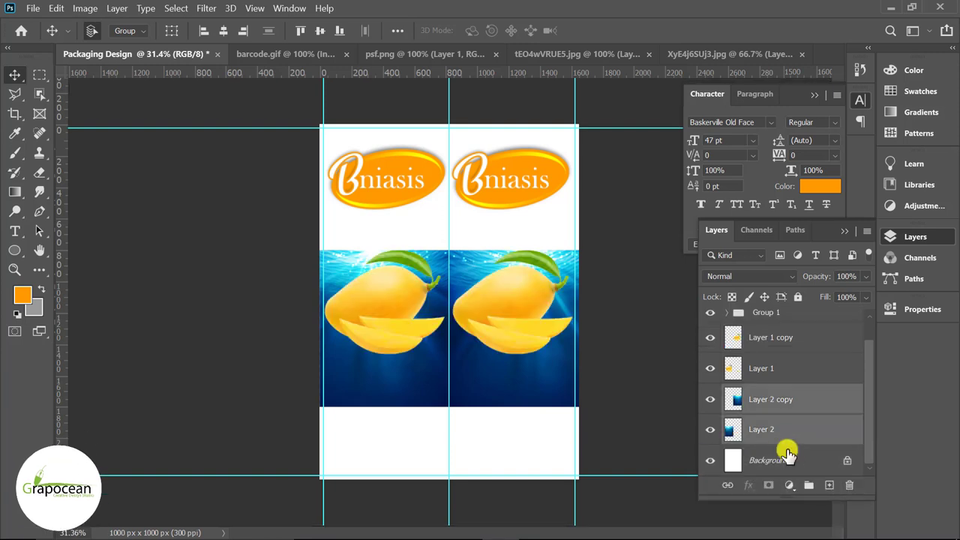
pyautogui.click(662, 412)
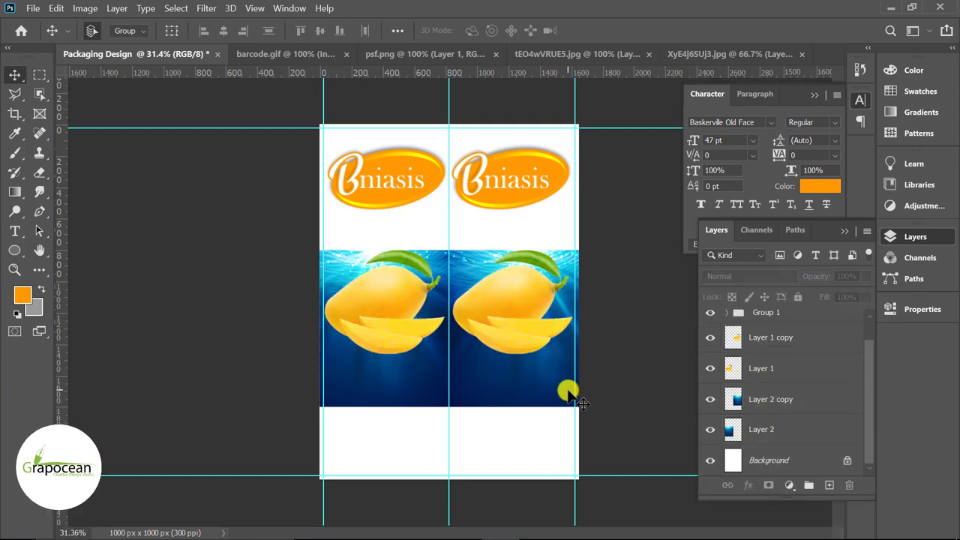
# Merge the two water layers into one Layer 2 copy and select the Background layer
pyautogui.keyDown('shift'); pyautogui.click(792, 429); pyautogui.keyUp('shift')
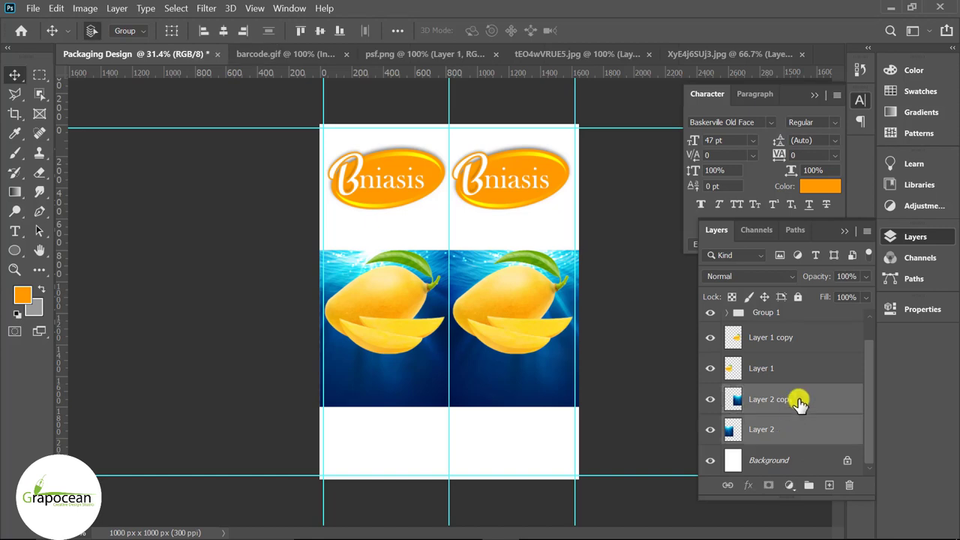
pyautogui.rightClick(791, 429)
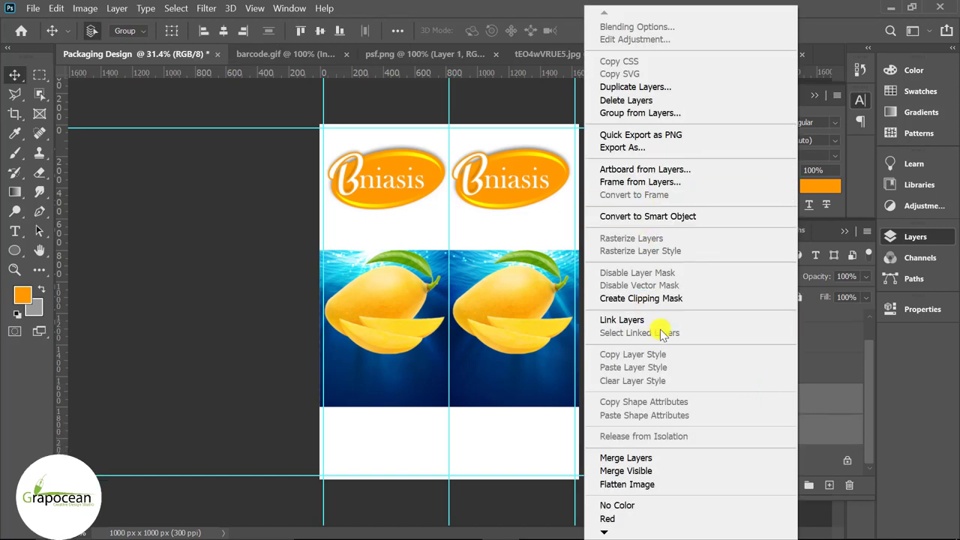
pyautogui.click(655, 457)
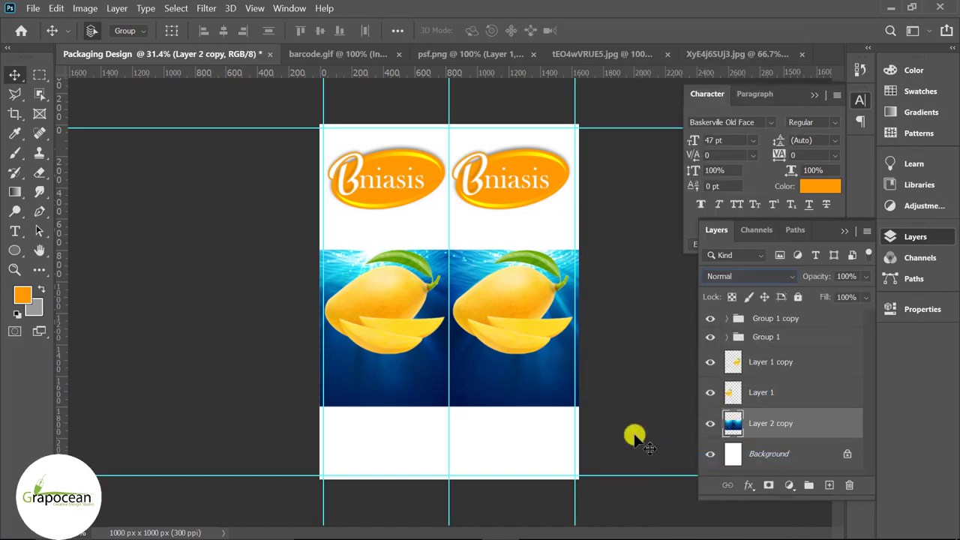
pyautogui.click(782, 453)
# Add an orange Gradient Fill layer above the Background
pyautogui.click(789, 486)
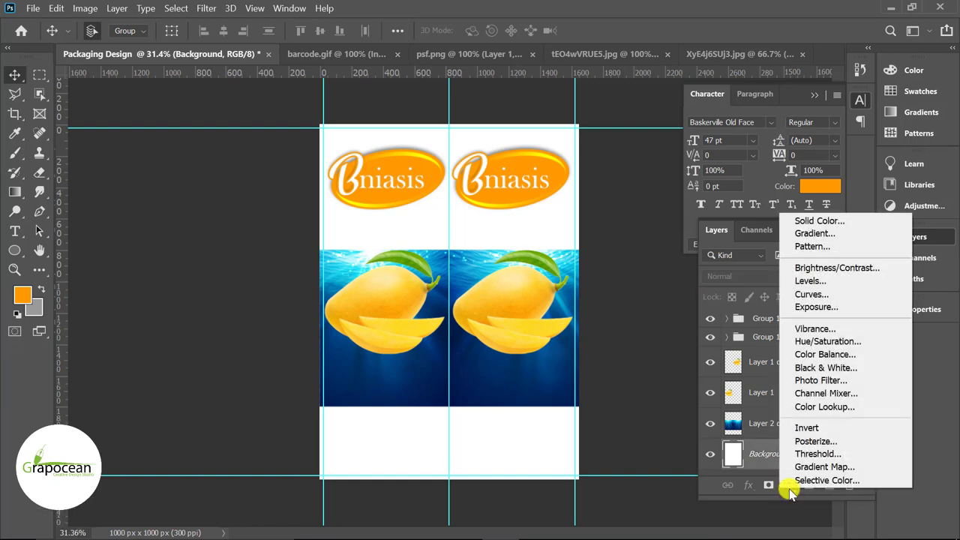
pyautogui.click(835, 236)
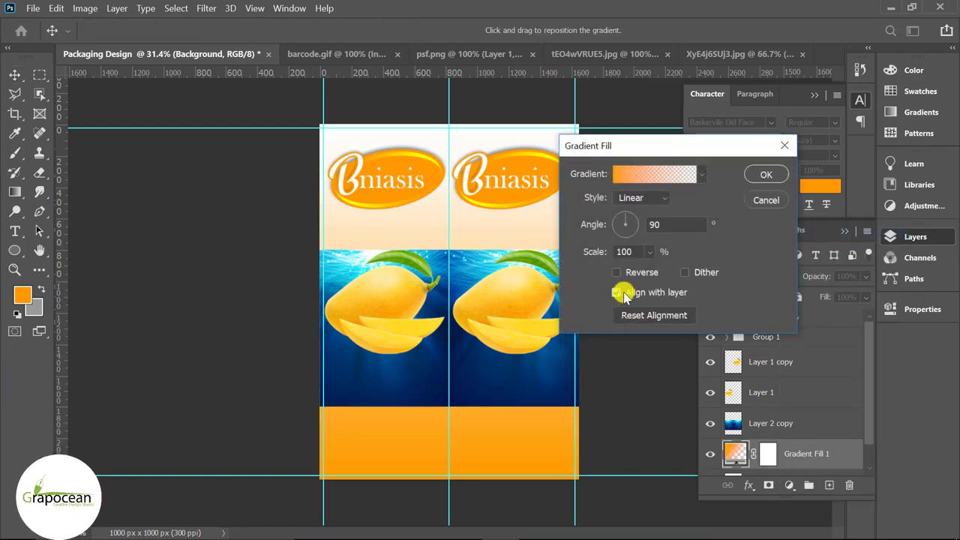
pyautogui.click(769, 175)
# Set the merged water layer's blend mode to Linear Dodge (Add)
pyautogui.click(788, 422)
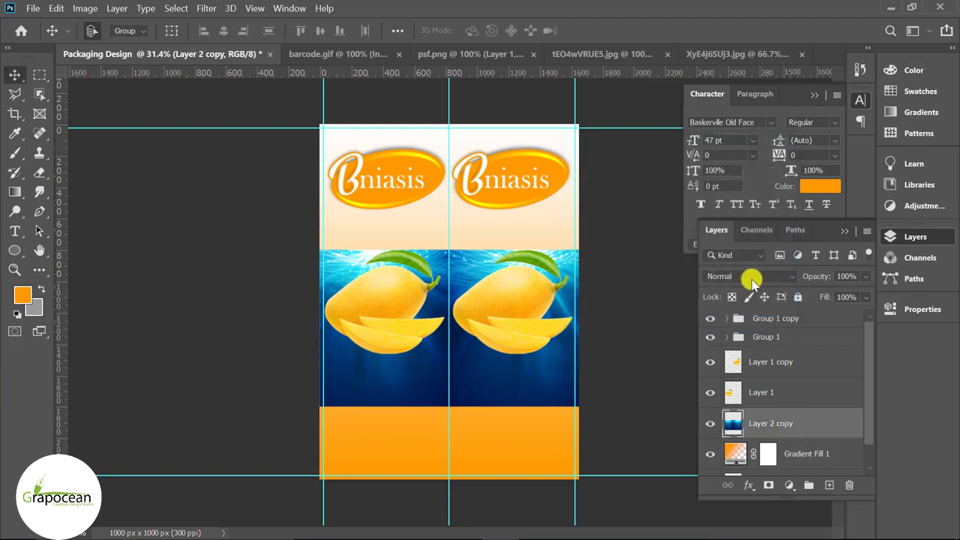
pyautogui.click(753, 276)
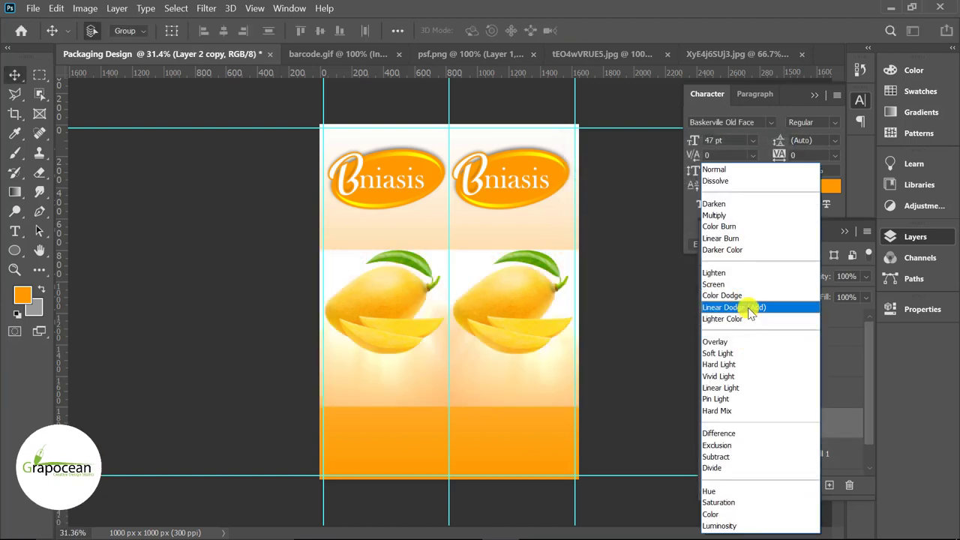
pyautogui.click(750, 309)
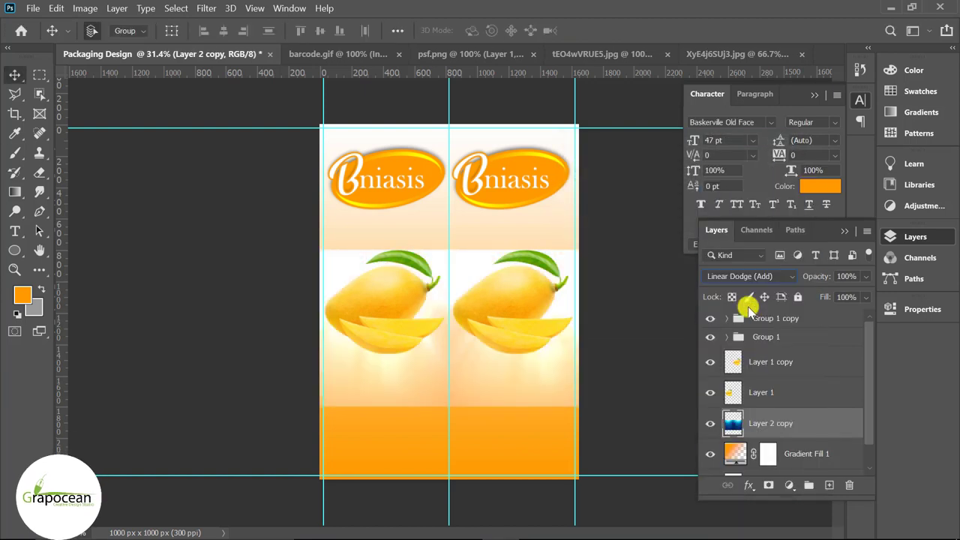
# Fade the water's edges with a black-to-white gradient on a new layer mask
pyautogui.click(771, 487)
pyautogui.click(15, 191)
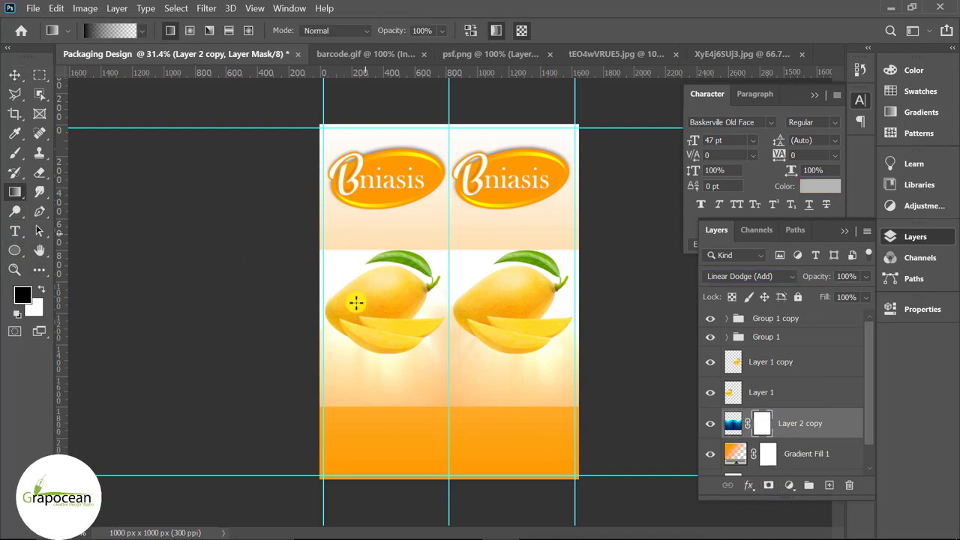
pyautogui.moveTo(379, 249); pyautogui.dragTo(382, 275)
pyautogui.moveTo(382, 438); pyautogui.dragTo(386, 365)
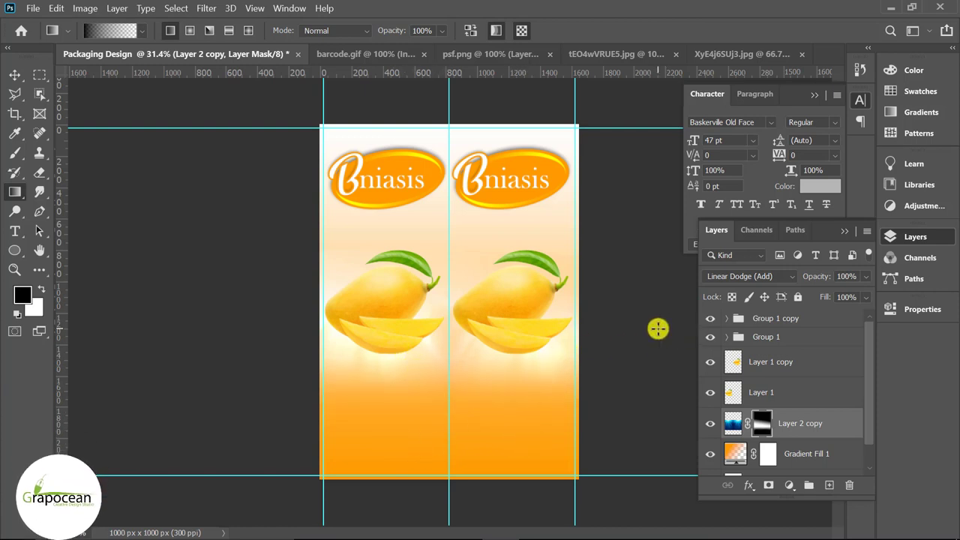
pyautogui.click(807, 454)
pyautogui.scroll(-1, 807, 476)
pyautogui.click(790, 484)
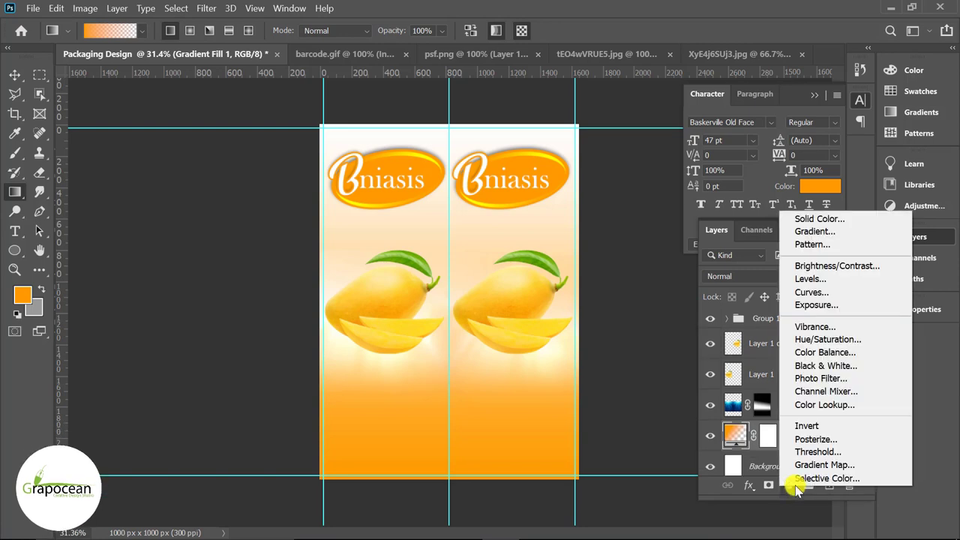
# Add an orange Solid Color fill layer, Color Fill 1
pyautogui.click(819, 218)
pyautogui.moveTo(521, 279)
pyautogui.mouseDown()
pyautogui.moveTo(665, 390)
pyautogui.moveTo(534, 478)
pyautogui.moveTo(633, 349)
pyautogui.moveTo(776, 274)
pyautogui.mouseUp()
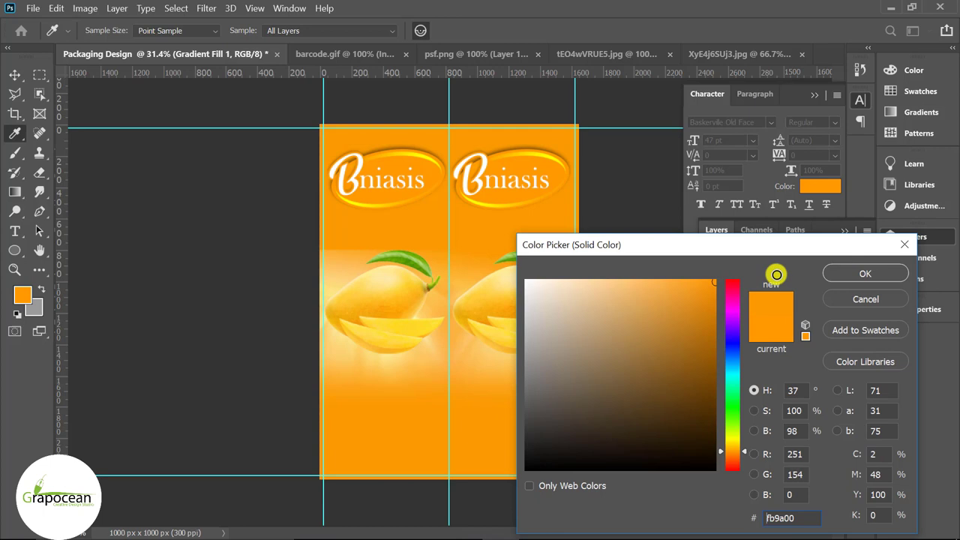
pyautogui.click(863, 280)
# Give Color Fill 1 a water Pattern Overlay at 30% opacity and 85% scale
pyautogui.rightClick(823, 438)
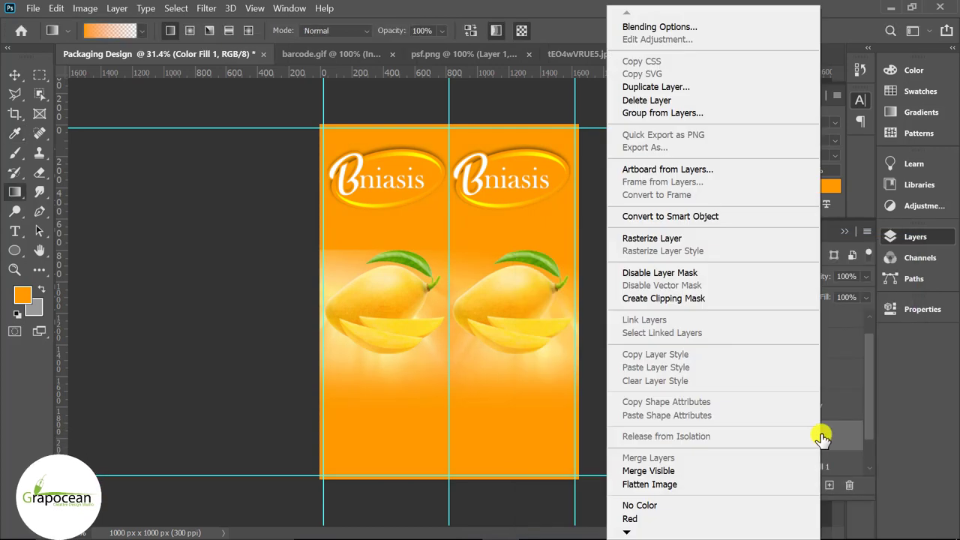
pyautogui.click(678, 30)
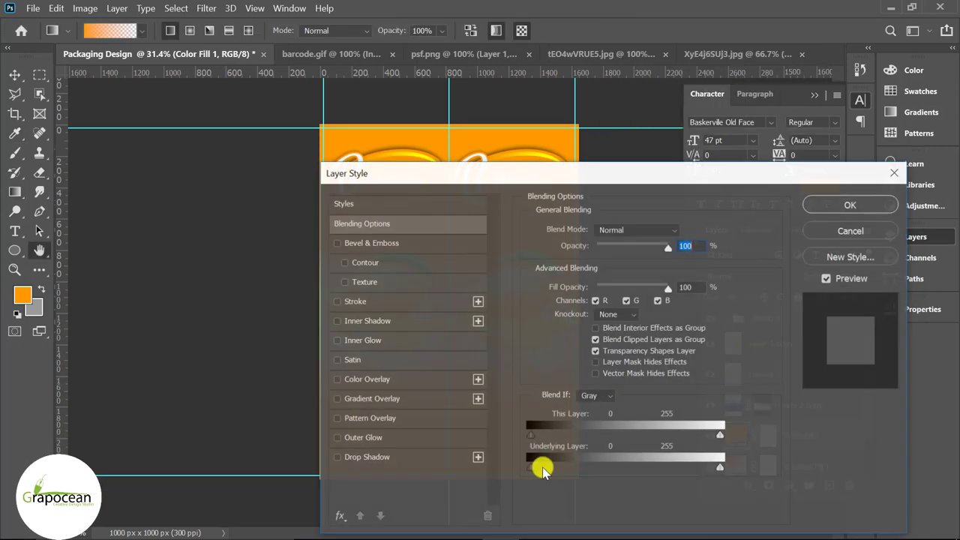
pyautogui.click(379, 418)
pyautogui.click(631, 282)
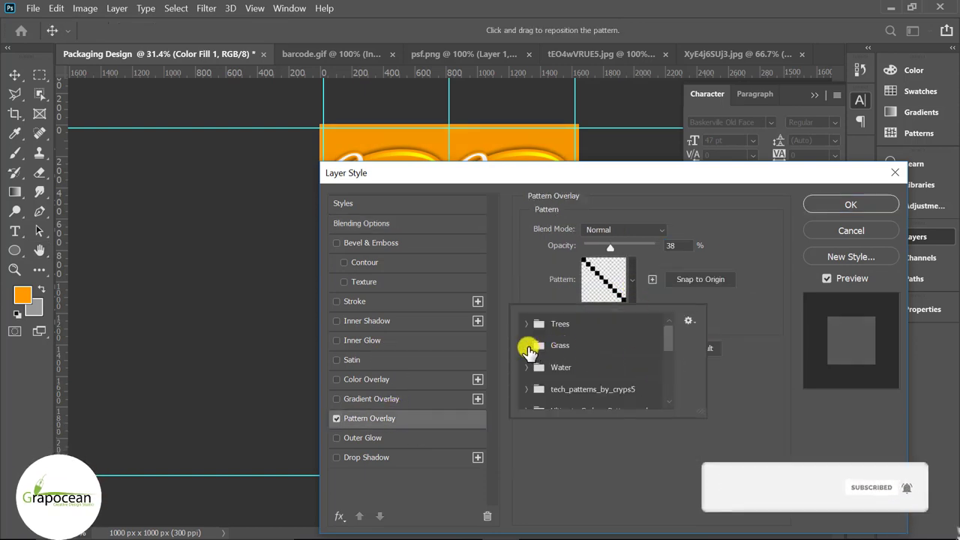
pyautogui.click(526, 345)
pyautogui.click(527, 393)
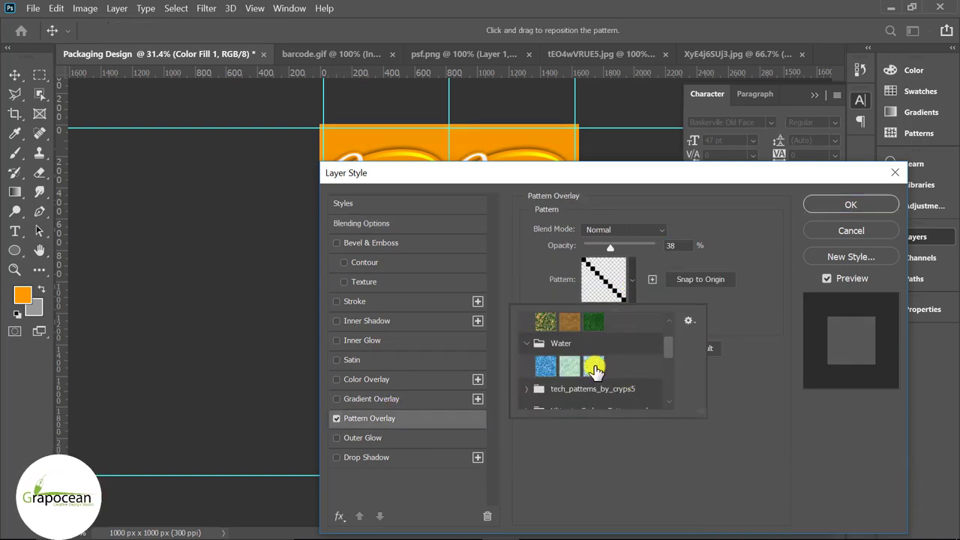
pyautogui.click(594, 367)
pyautogui.click(768, 198)
pyautogui.moveTo(615, 173); pyautogui.dragTo(747, 194)
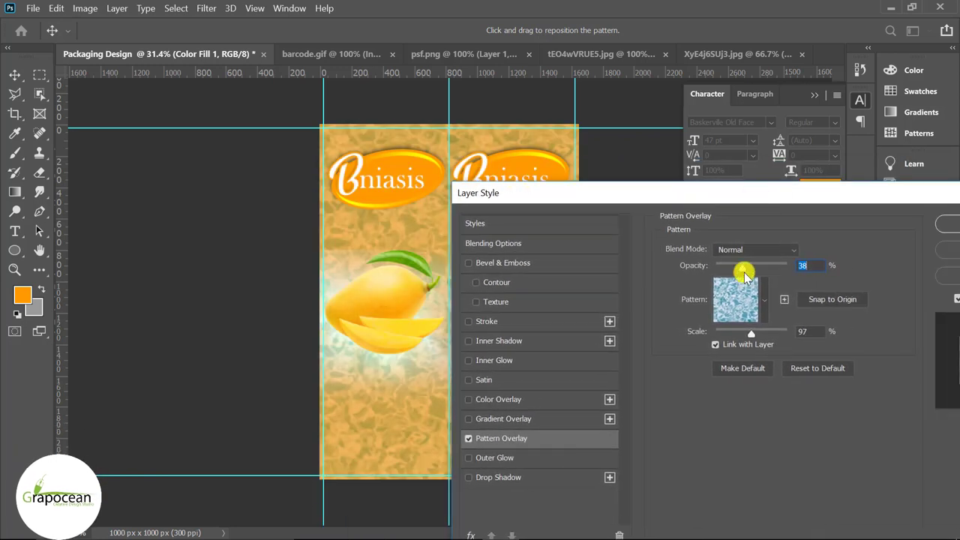
pyautogui.moveTo(745, 273)
pyautogui.mouseDown()
pyautogui.moveTo(784, 269)
pyautogui.moveTo(736, 267)
pyautogui.mouseUp()
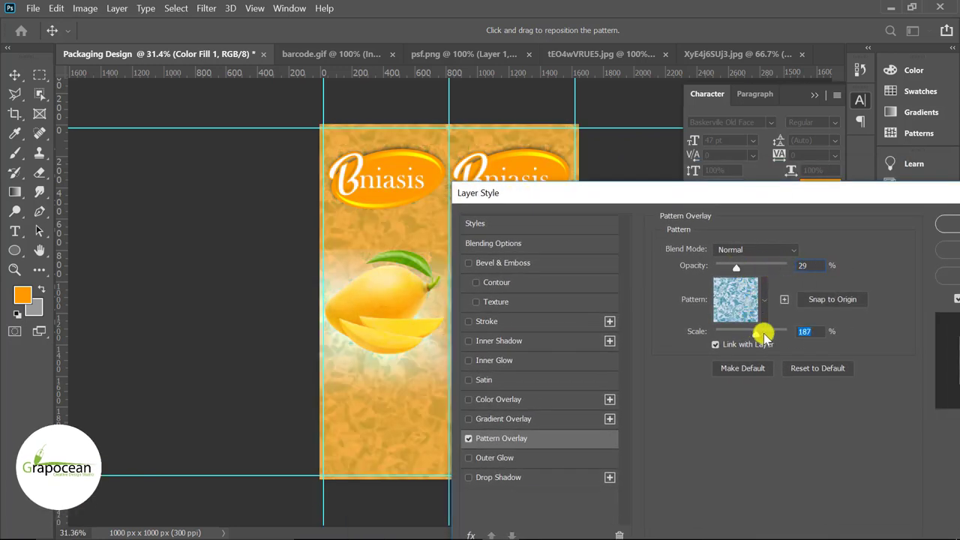
pyautogui.moveTo(751, 333)
pyautogui.mouseDown()
pyautogui.moveTo(766, 336)
pyautogui.moveTo(749, 335)
pyautogui.mouseUp()
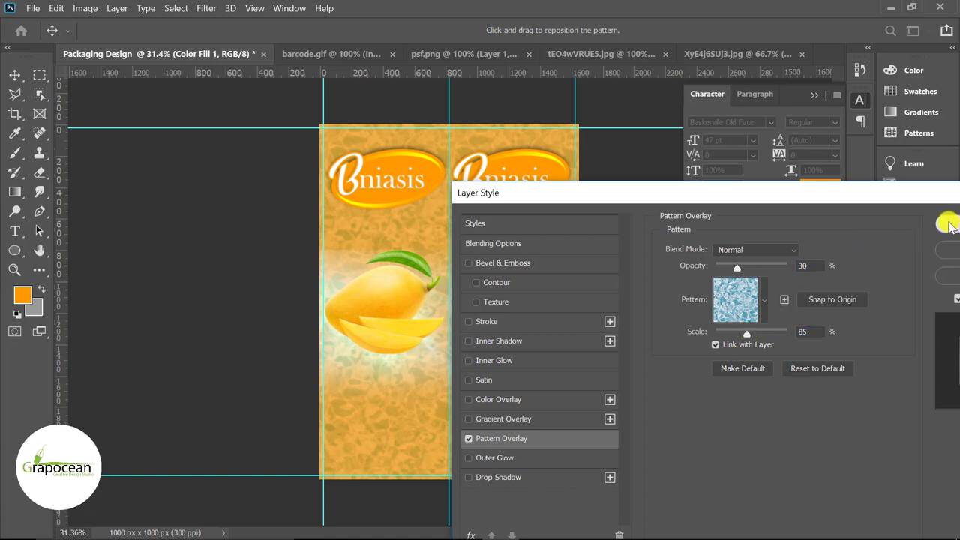
pyautogui.click(945, 224)
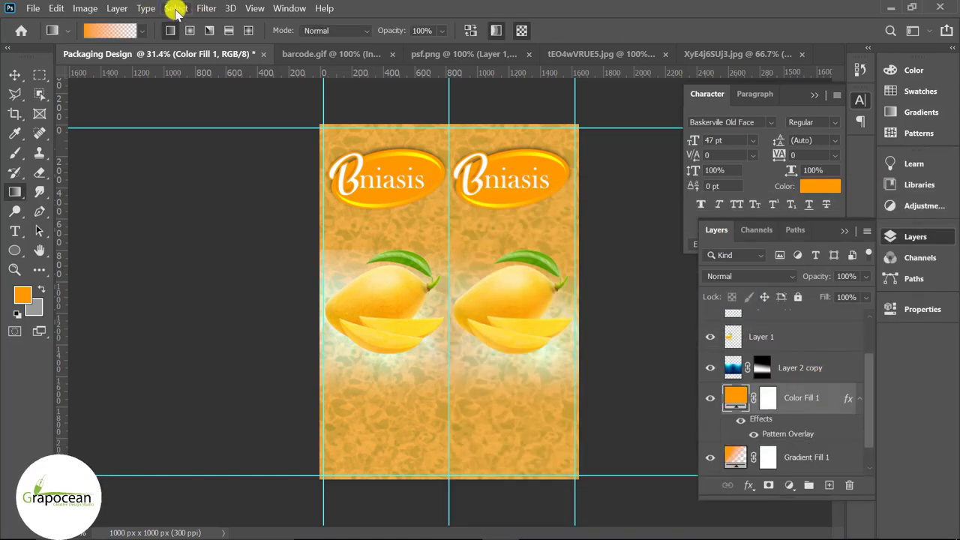
# Convert the fill to a smart object and apply a 15.3 px Gaussian Blur
pyautogui.click(176, 13)
pyautogui.click(196, 9)
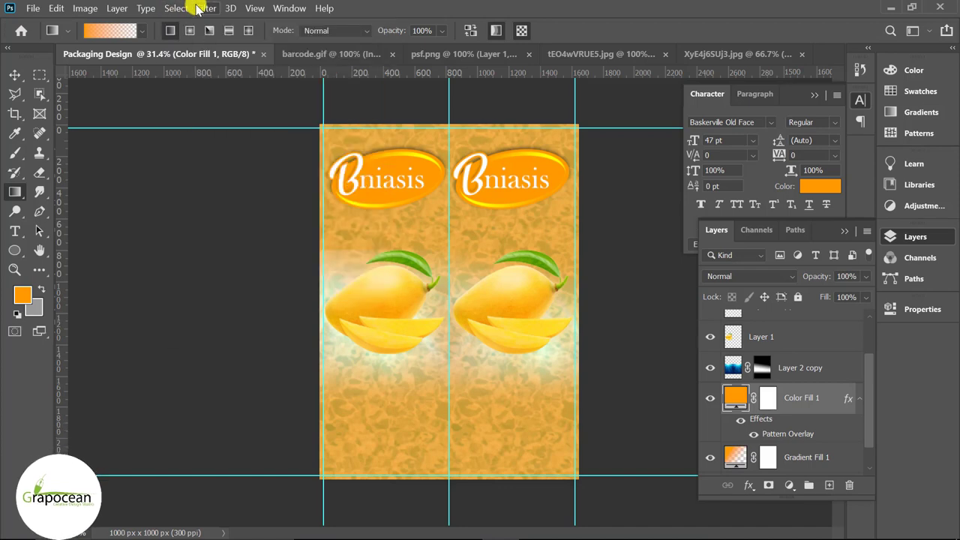
pyautogui.click(176, 8)
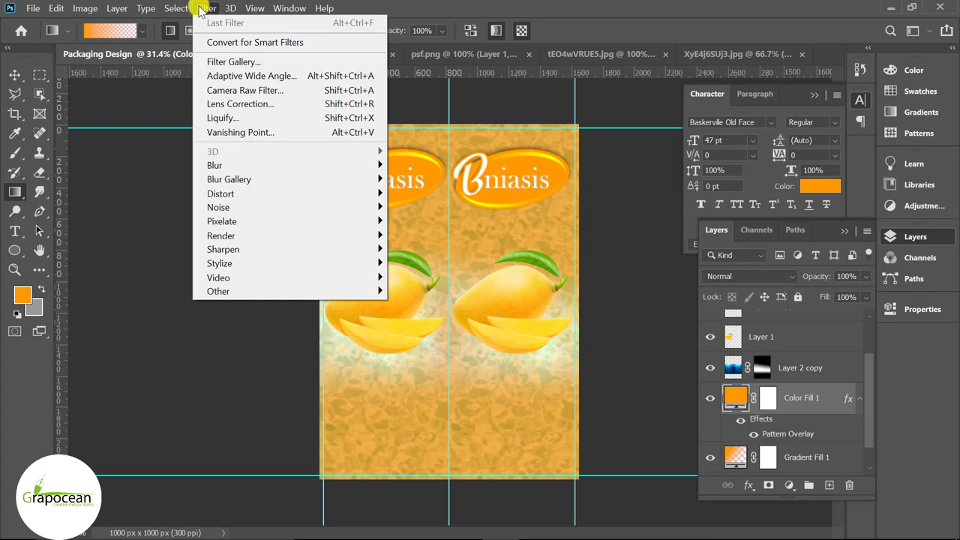
pyautogui.moveTo(289, 165)
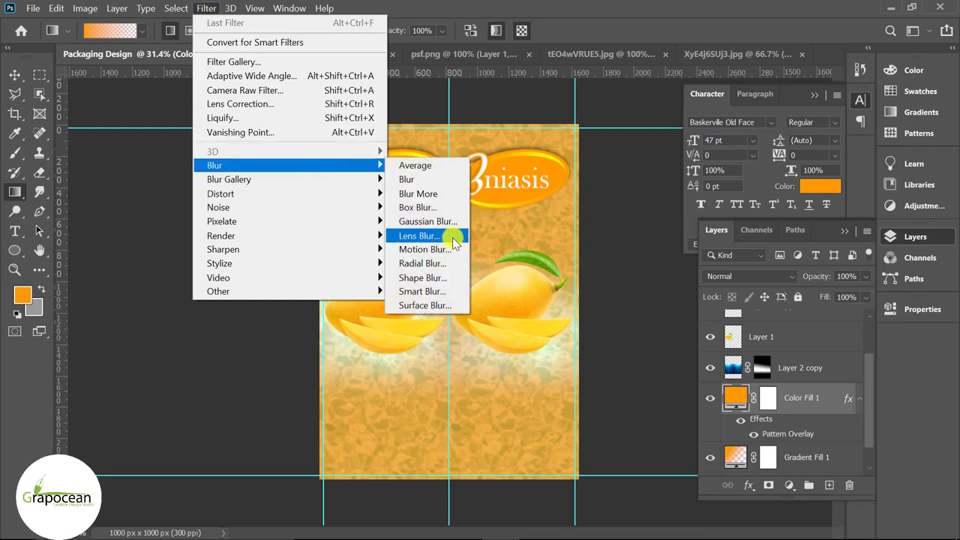
pyautogui.click(456, 239)
pyautogui.click(513, 229)
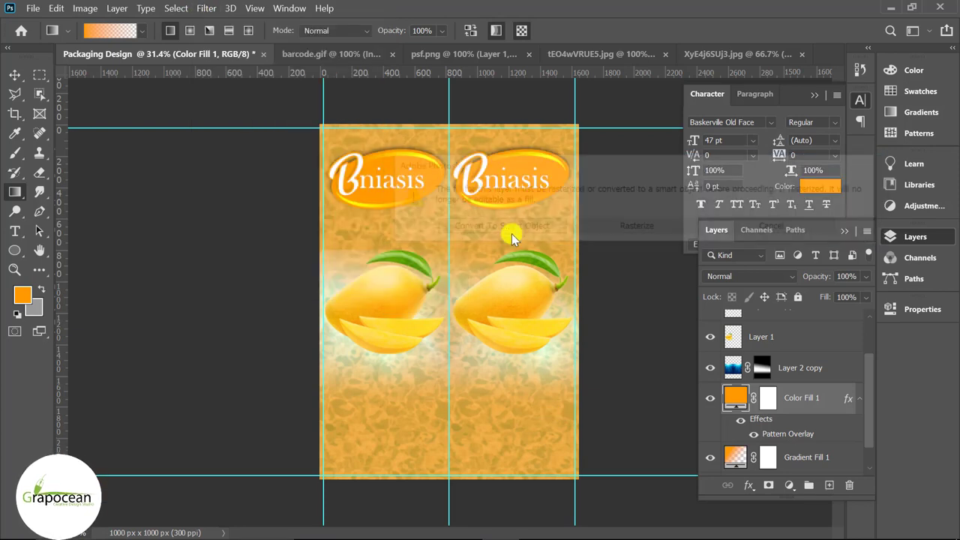
pyautogui.moveTo(689, 373); pyautogui.dragTo(674, 368)
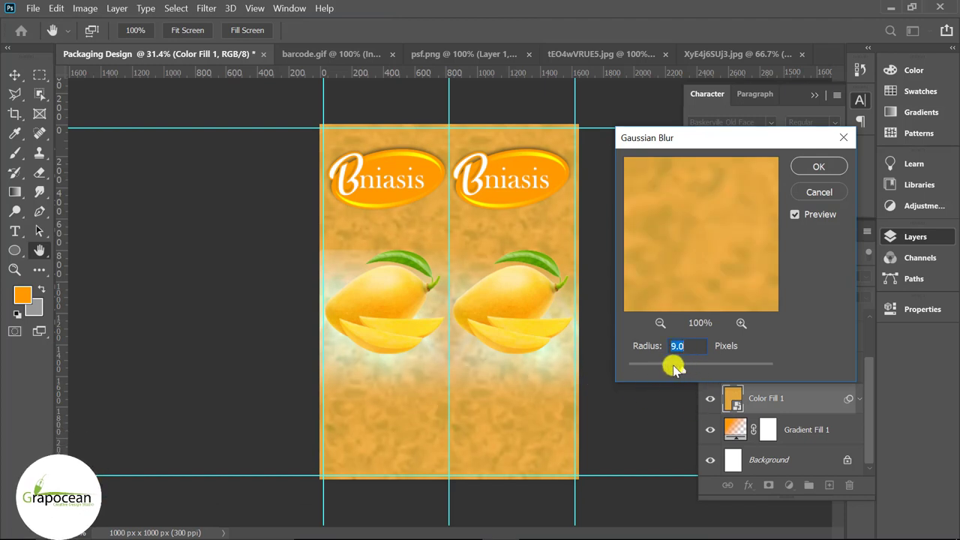
pyautogui.moveTo(677, 367); pyautogui.dragTo(691, 366)
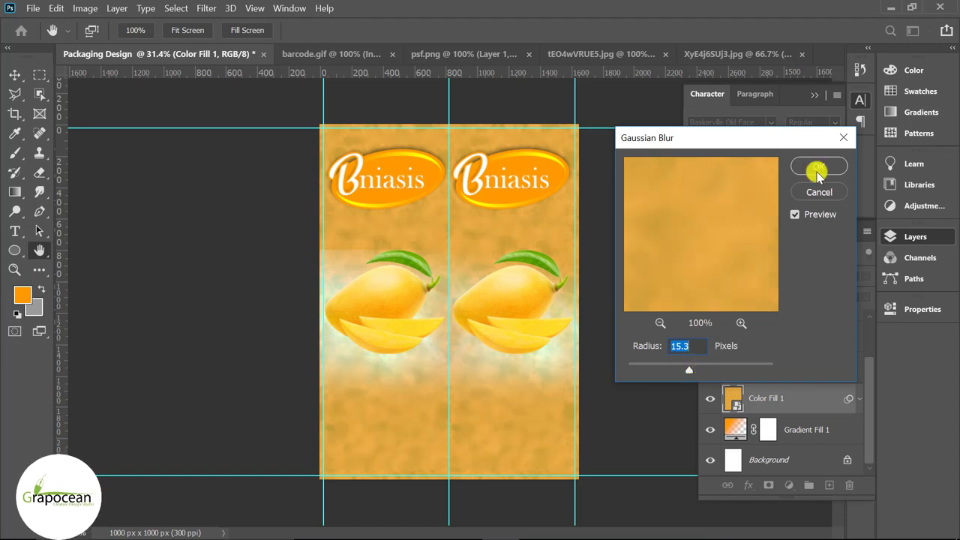
pyautogui.click(818, 168)
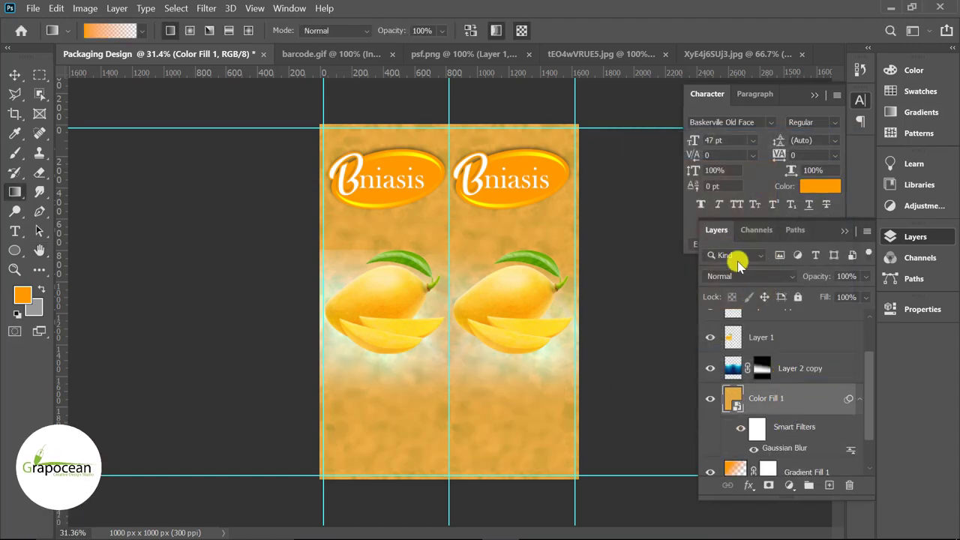
# Keep the fill at Normal blending and mask it with a top-down gradient fading to white
pyautogui.click(743, 276)
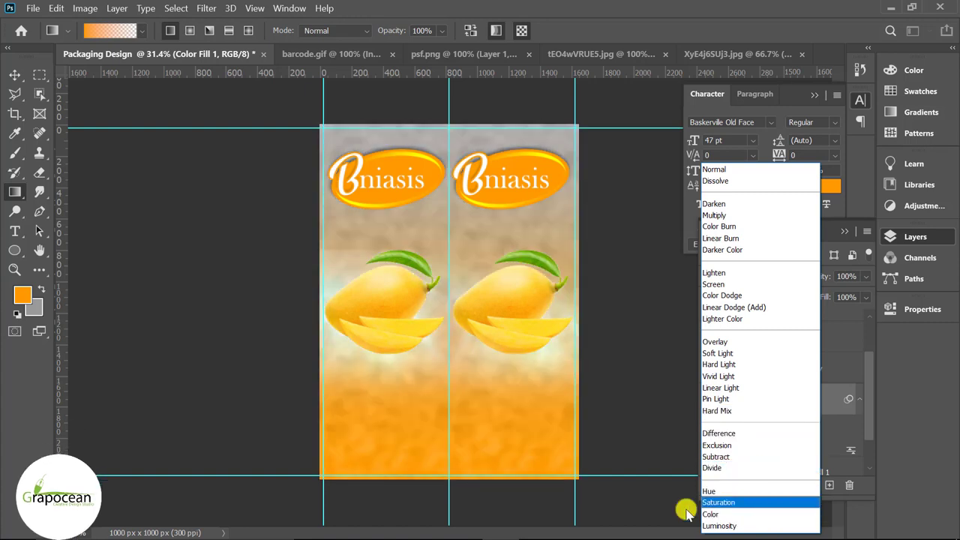
pyautogui.click(660, 516)
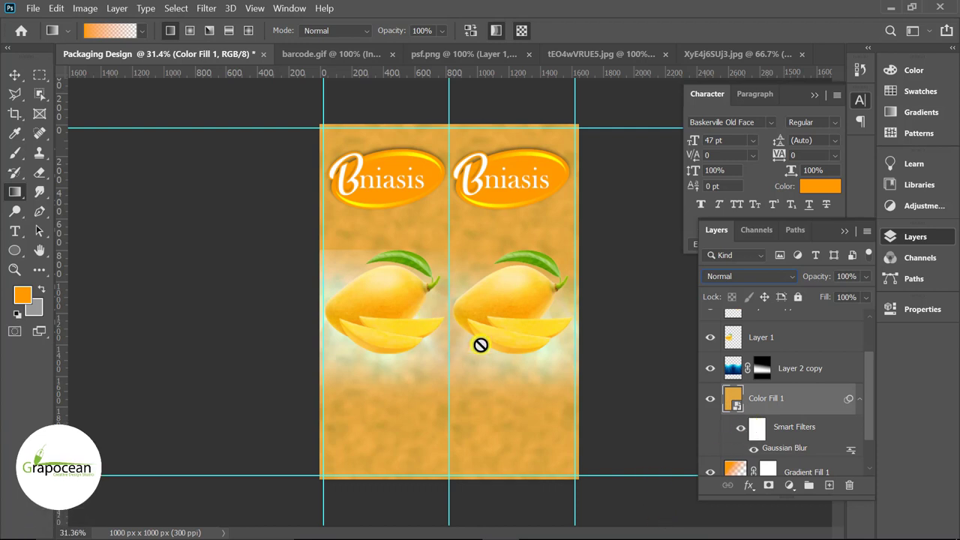
pyautogui.moveTo(748, 439); pyautogui.dragTo(762, 409)
pyautogui.click(769, 485)
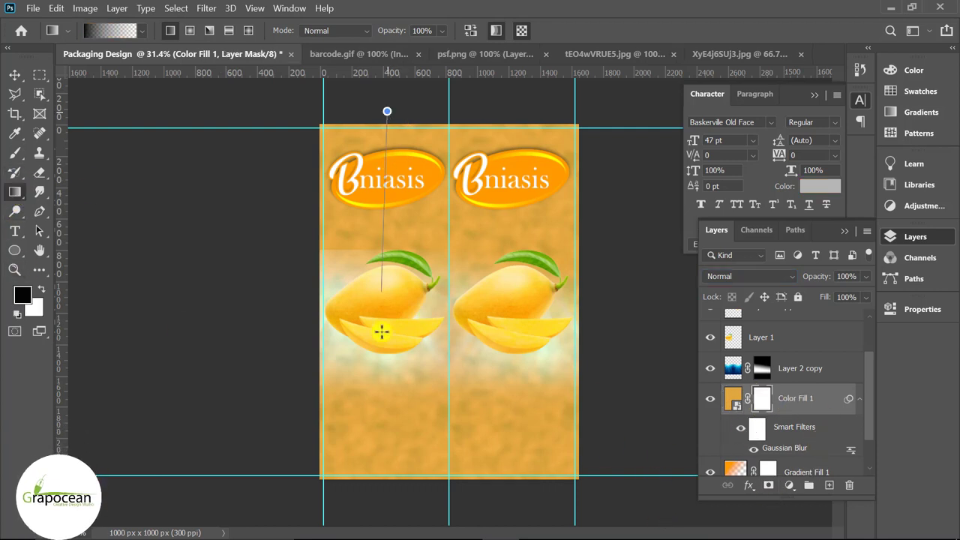
pyautogui.moveTo(382, 333)
pyautogui.mouseDown()
pyautogui.moveTo(389, 305)
pyautogui.moveTo(391, 396)
pyautogui.mouseUp()
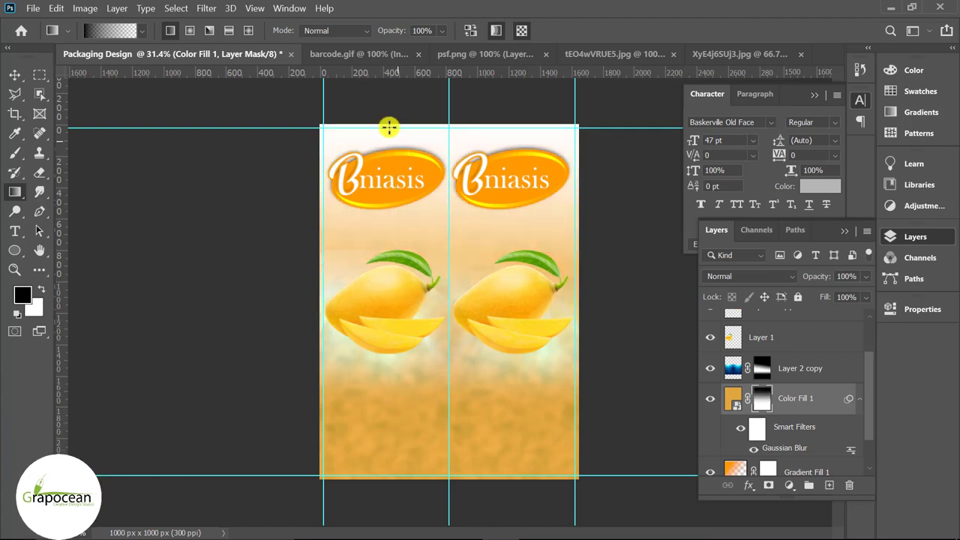
pyautogui.moveTo(363, 129); pyautogui.dragTo(366, 429)
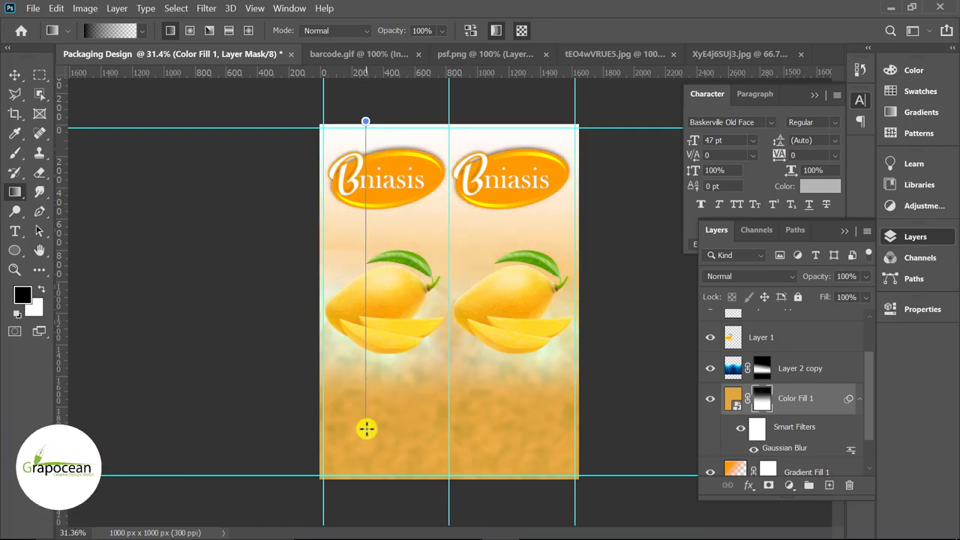
pyautogui.click(775, 372)
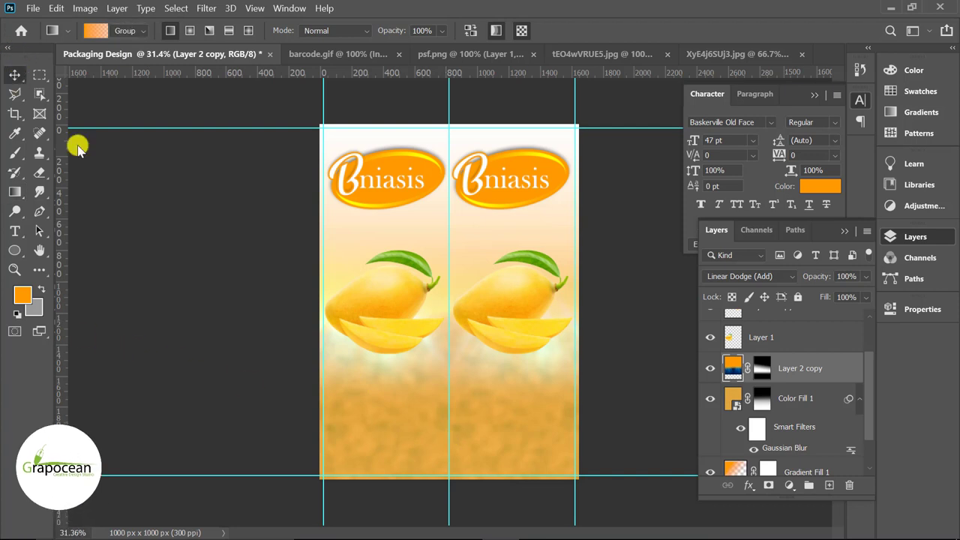
# Duplicate the blurred fill, render Clouds on the copy, and blend it with Linear Light
pyautogui.press('v')
pyautogui.click(795, 399)
pyautogui.hotkey('ctrl', 'j')
pyautogui.click(202, 9)
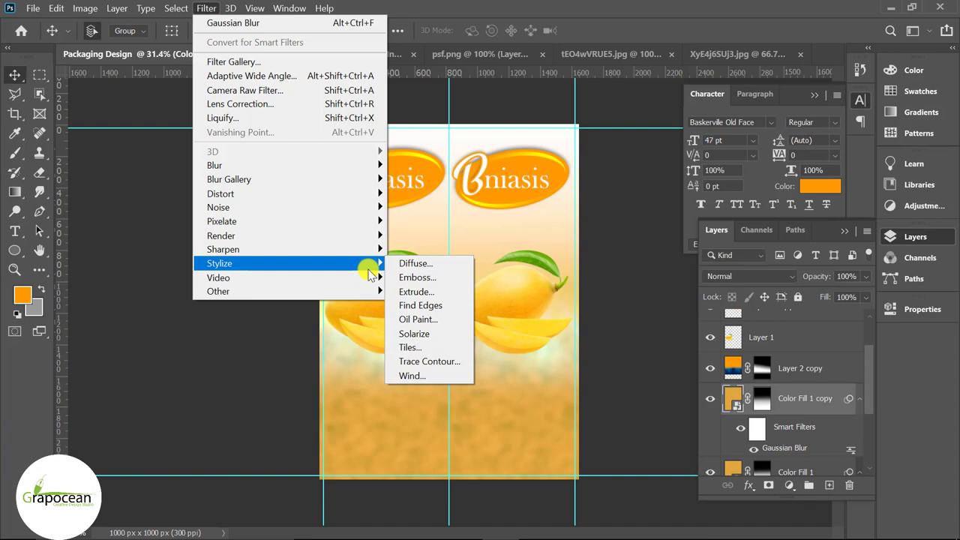
pyautogui.moveTo(289, 235)
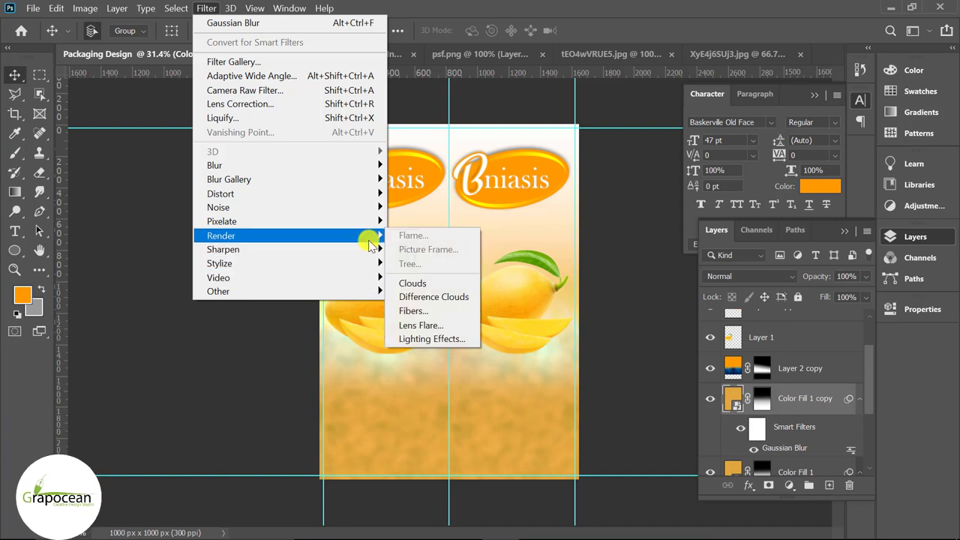
pyautogui.click(416, 283)
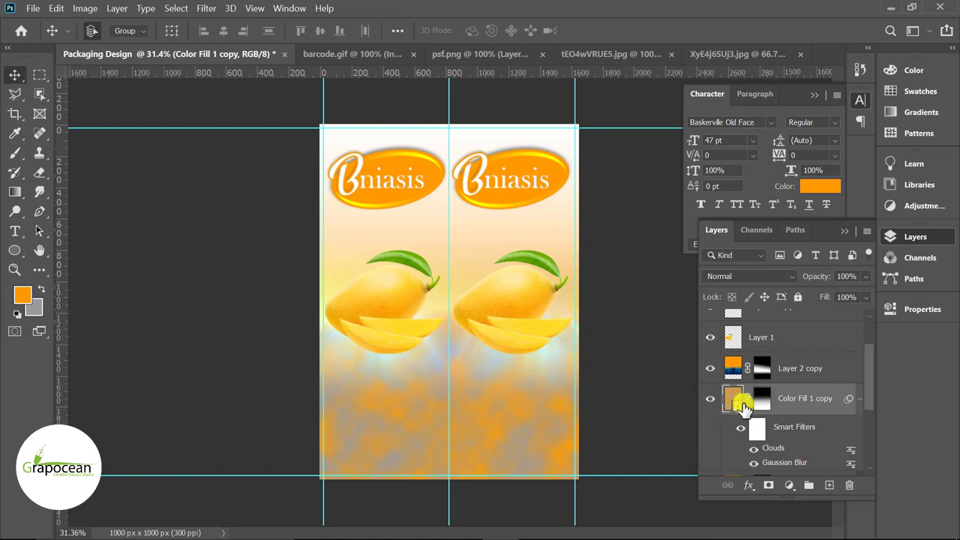
pyautogui.click(732, 278)
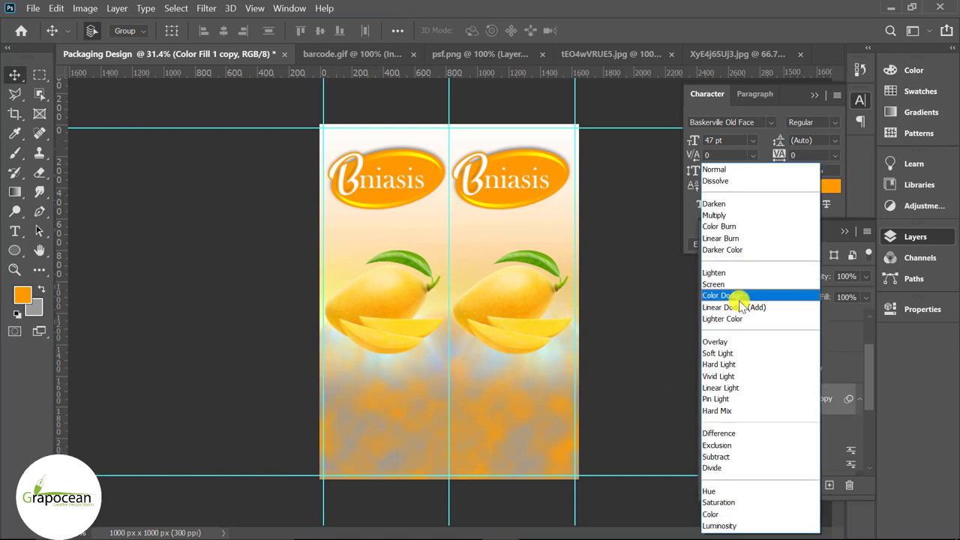
pyautogui.click(754, 387)
pyautogui.scroll(2, 710, 375)
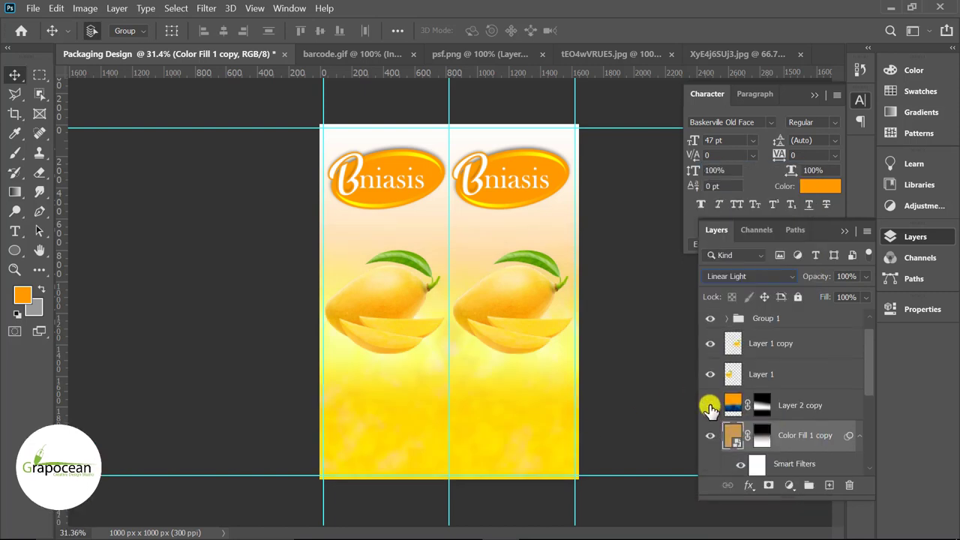
pyautogui.click(710, 405)
# Enlarge Layer 2 copy to about 116% and set its blend mode to Subtract
pyautogui.click(794, 409)
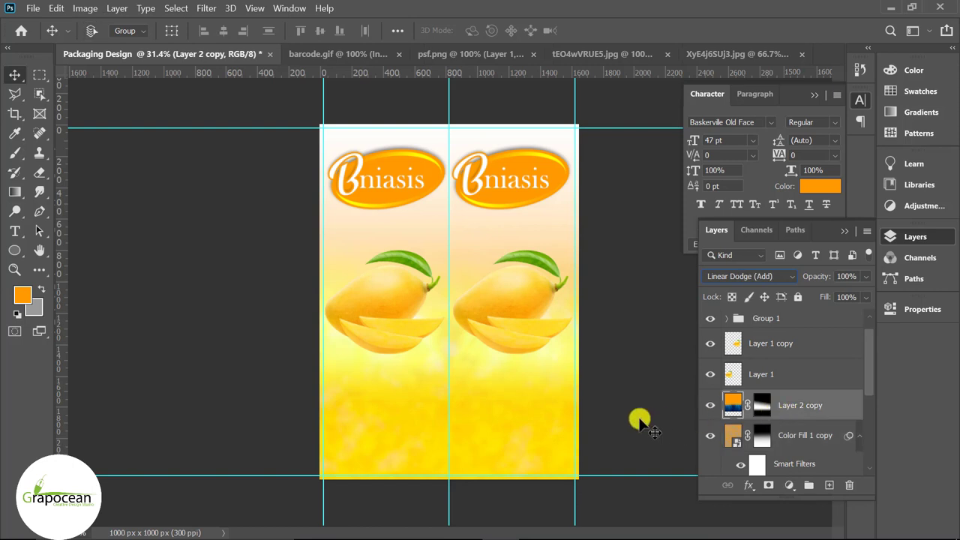
pyautogui.hotkey('ctrl', 't')
pyautogui.moveTo(611, 403)
pyautogui.mouseDown()
pyautogui.moveTo(685, 486)
pyautogui.moveTo(631, 429)
pyautogui.mouseUp()
pyautogui.click(712, 28)
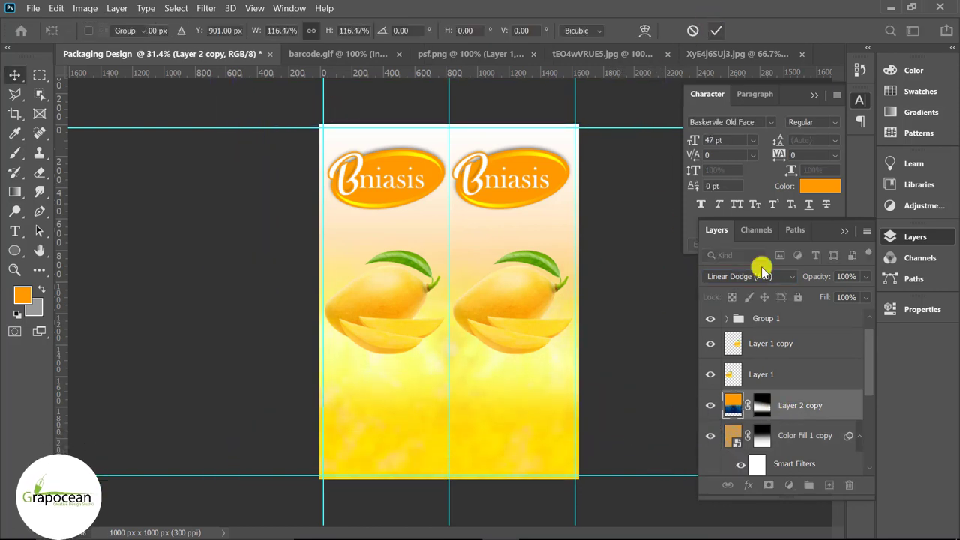
pyautogui.click(749, 276)
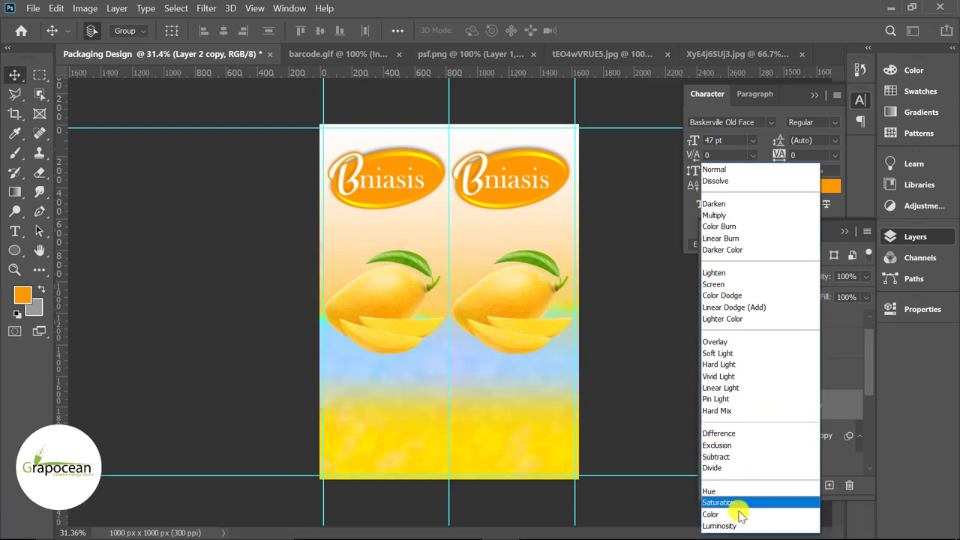
pyautogui.click(739, 457)
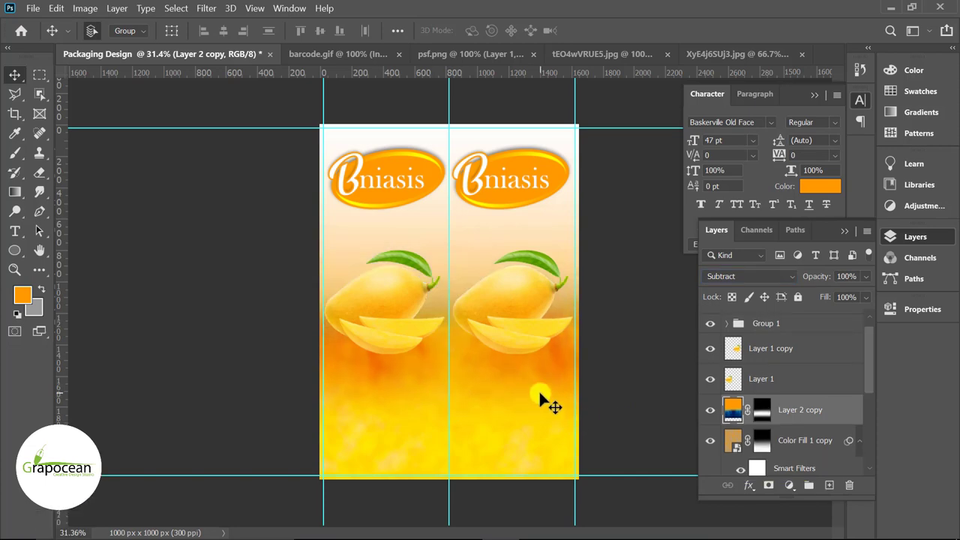
# Duplicate Group 1 and drag the milk splash image into the packaging design
pyautogui.hotkey('ctrl', 'j')
pyautogui.click(347, 54)
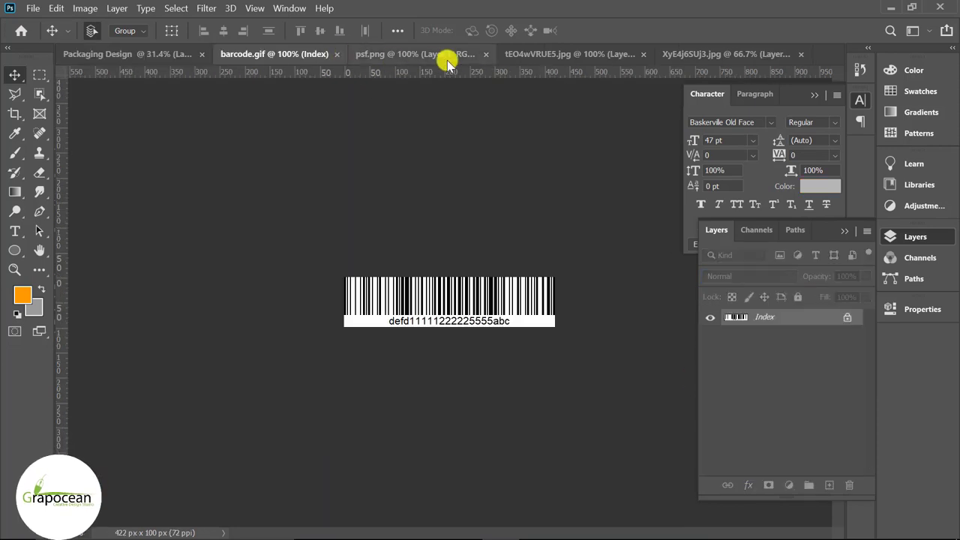
pyautogui.click(451, 56)
pyautogui.click(574, 53)
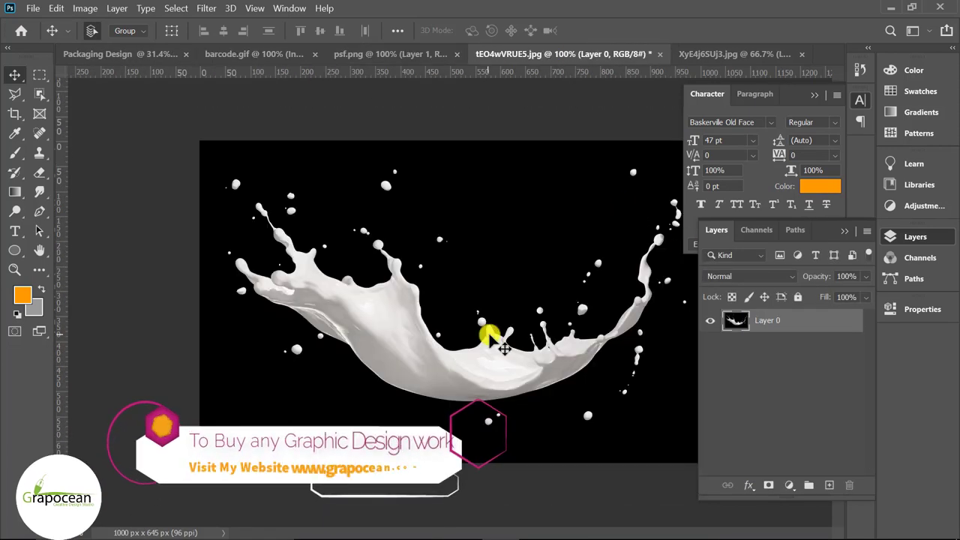
pyautogui.moveTo(562, 347)
pyautogui.mouseDown()
pyautogui.moveTo(126, 45)
pyautogui.moveTo(379, 390)
pyautogui.moveTo(369, 361)
pyautogui.mouseUp()
# Blend the milk splash with Lighter Color, enlarge it to about 176%, and duplicate its layer
pyautogui.click(749, 276)
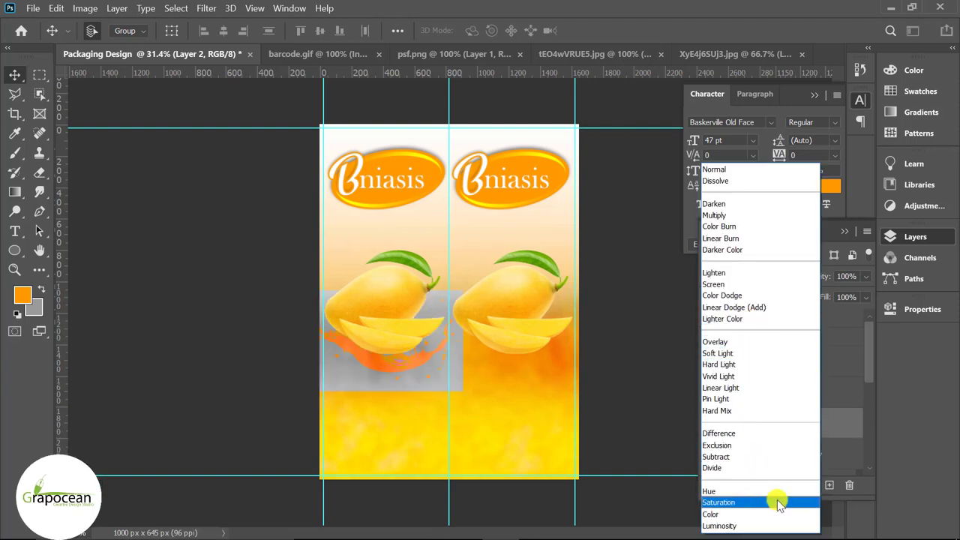
pyautogui.click(763, 321)
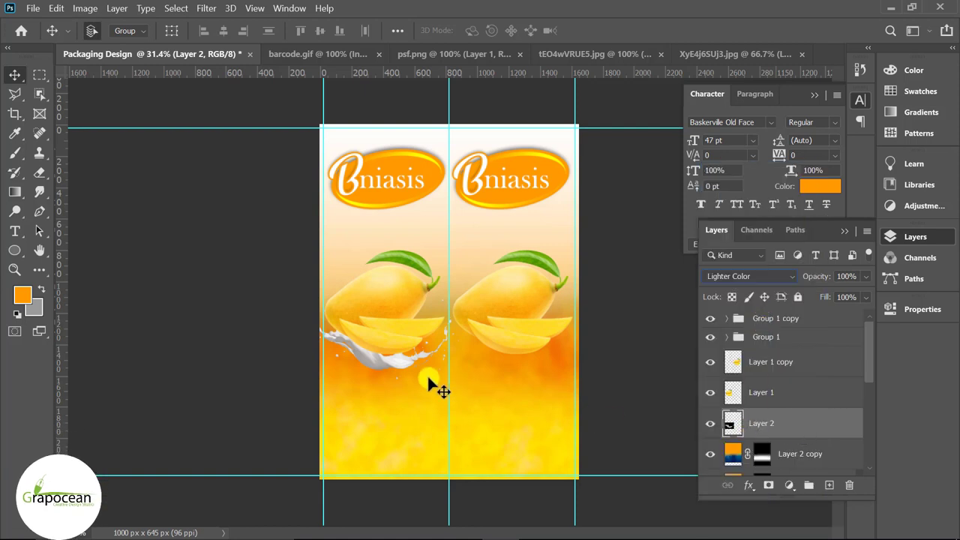
pyautogui.hotkey('ctrl', 't')
pyautogui.moveTo(463, 393); pyautogui.dragTo(472, 428)
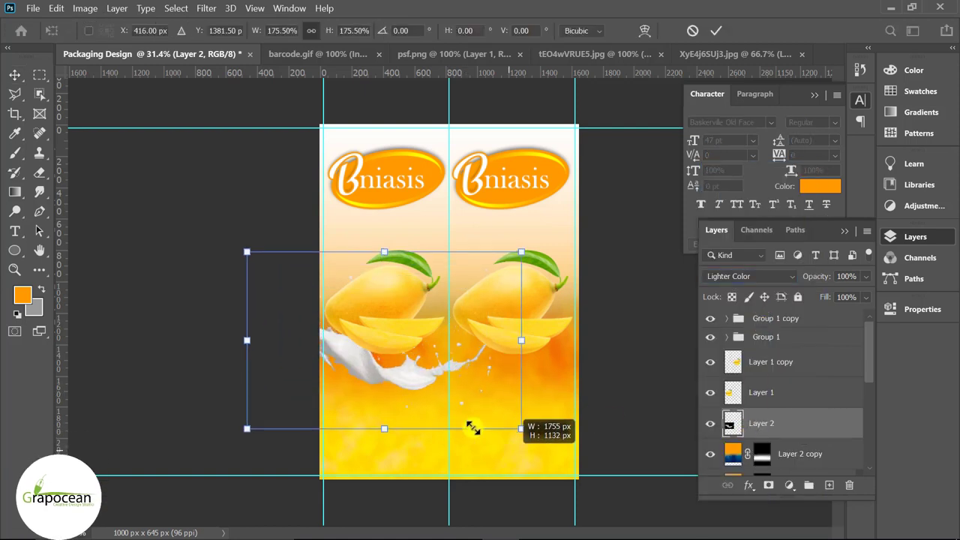
pyautogui.moveTo(402, 386); pyautogui.dragTo(390, 341)
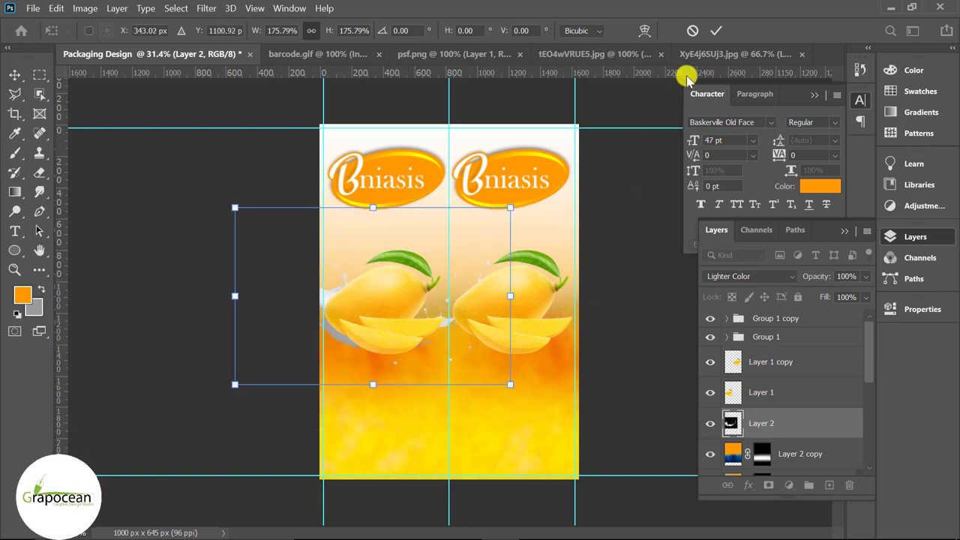
pyautogui.press('Return')
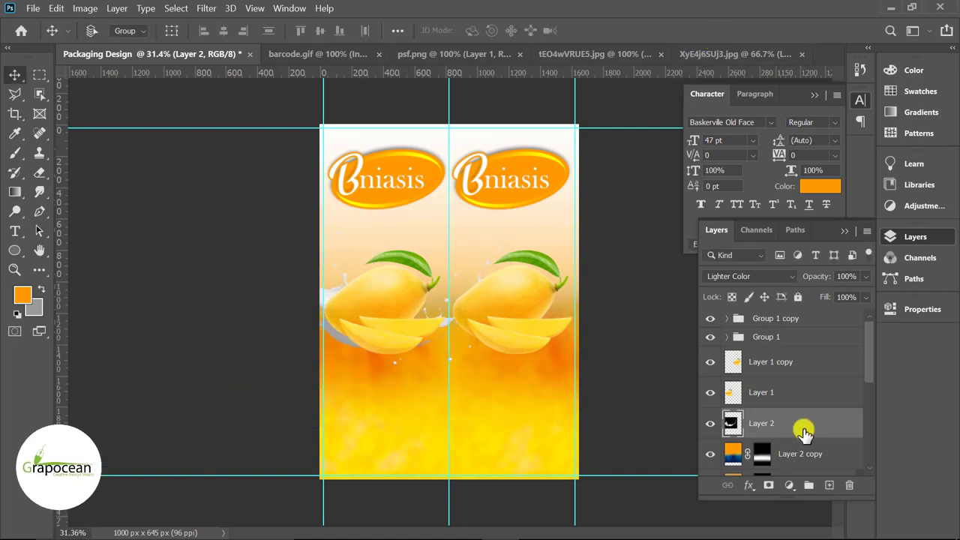
pyautogui.hotkey('ctrl', 'j')
# Move the splash copy above Layer 1 and reposition it on the left panel
pyautogui.moveTo(800, 426); pyautogui.dragTo(793, 380)
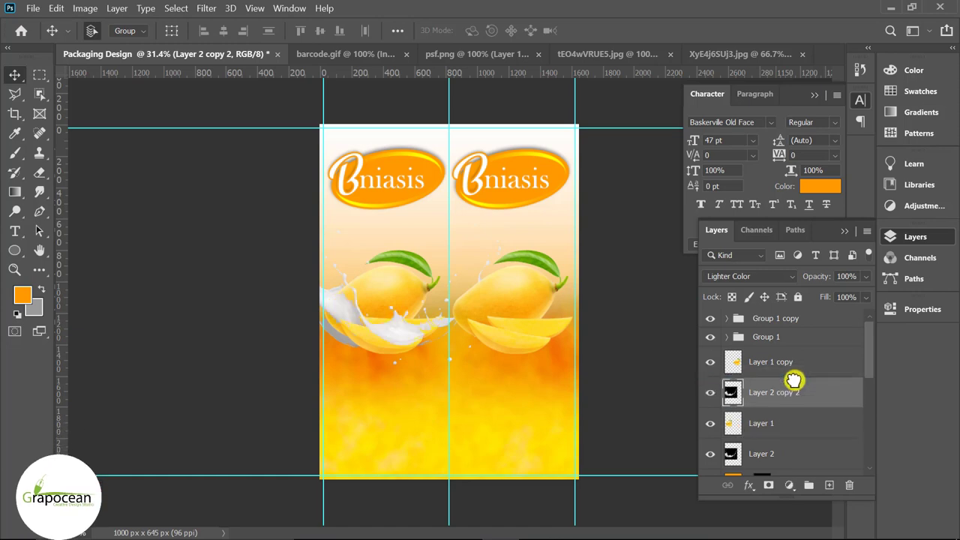
pyautogui.scroll(3, 423, 367)
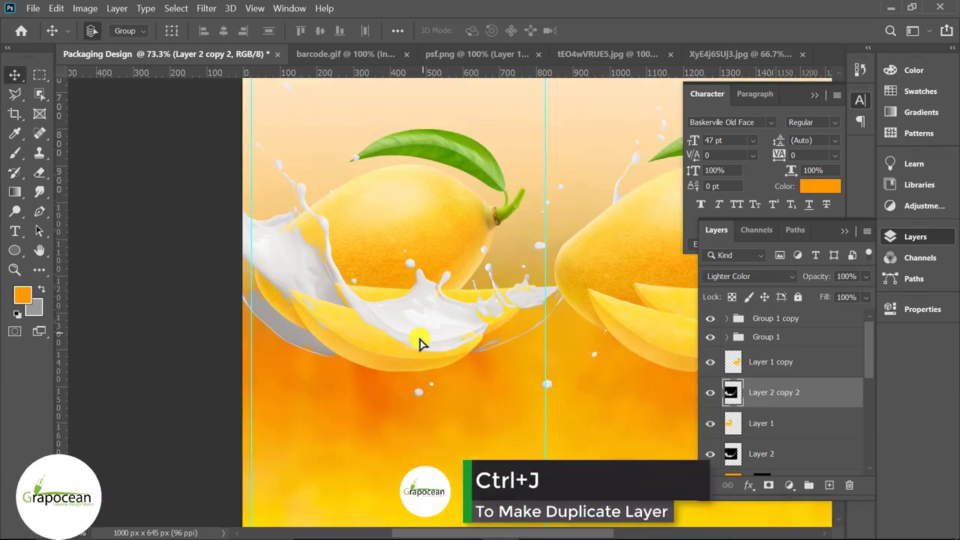
pyautogui.moveTo(420, 343); pyautogui.dragTo(427, 332)
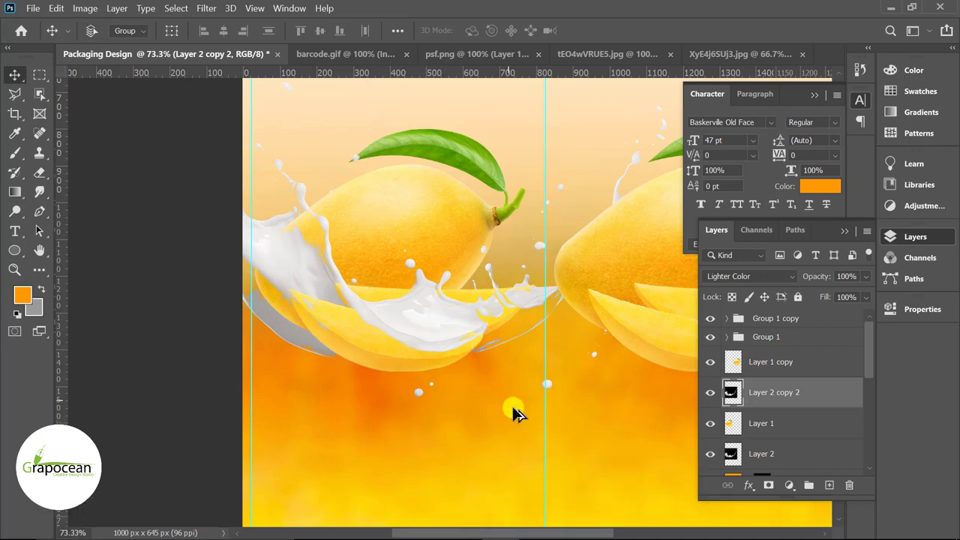
pyautogui.hotkey('ctrl', '0')
pyautogui.scroll(-1, 783, 430)
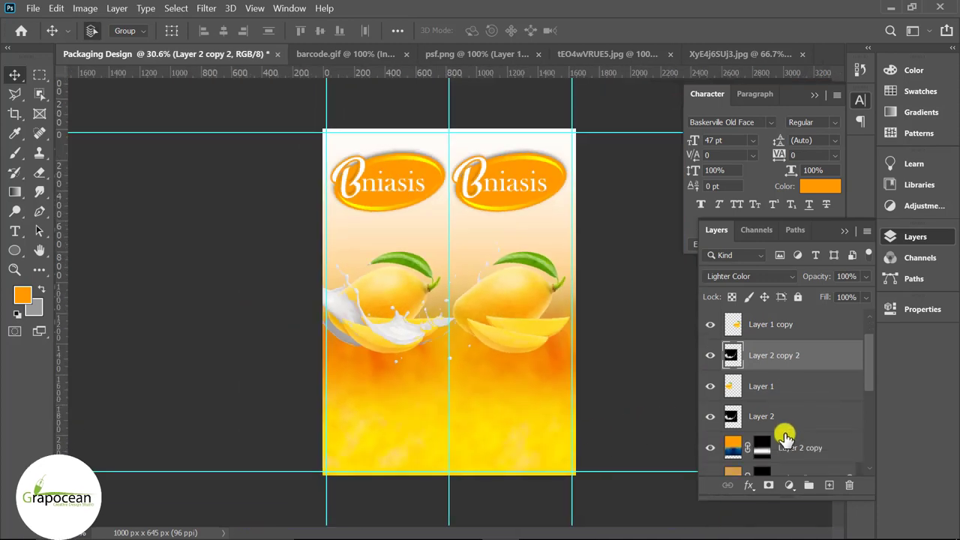
# Duplicate Layer 2 and Layer 2 copy, placing Layer 2 copy 3 below Layer 1 copy
pyautogui.click(775, 415)
pyautogui.keyDown('ctrl'); pyautogui.click(796, 360); pyautogui.keyUp('ctrl')
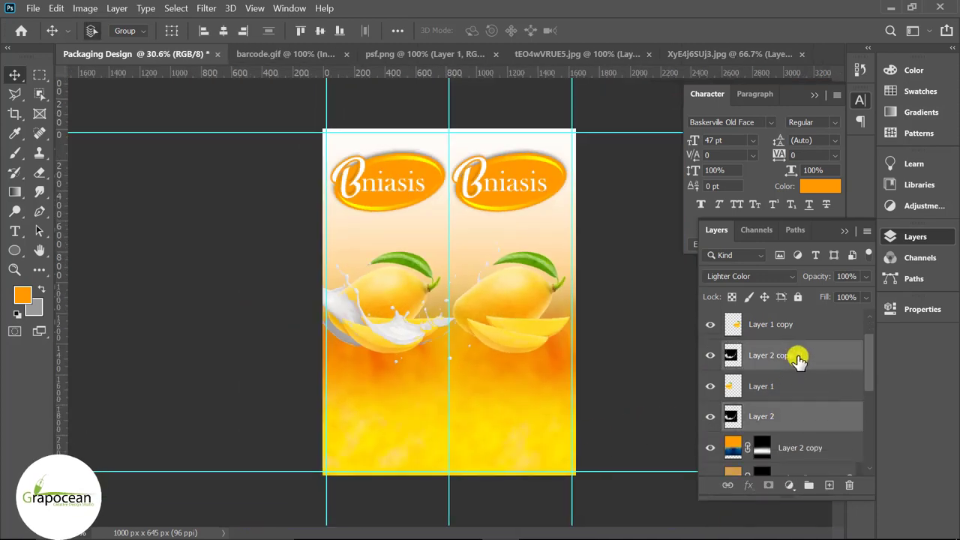
pyautogui.hotkey('ctrl', 'j')
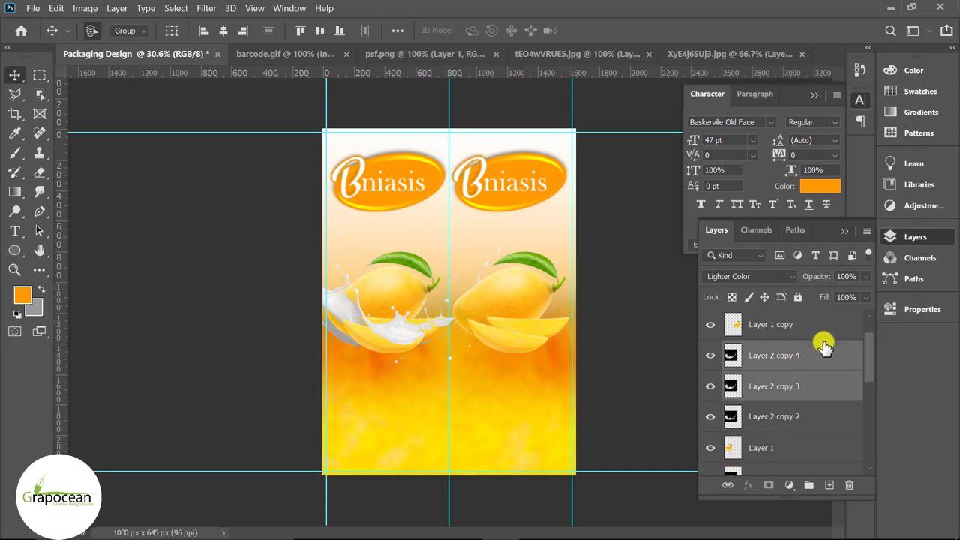
pyautogui.moveTo(825, 347); pyautogui.dragTo(787, 352)
pyautogui.click(788, 392)
pyautogui.moveTo(789, 392); pyautogui.dragTo(792, 439)
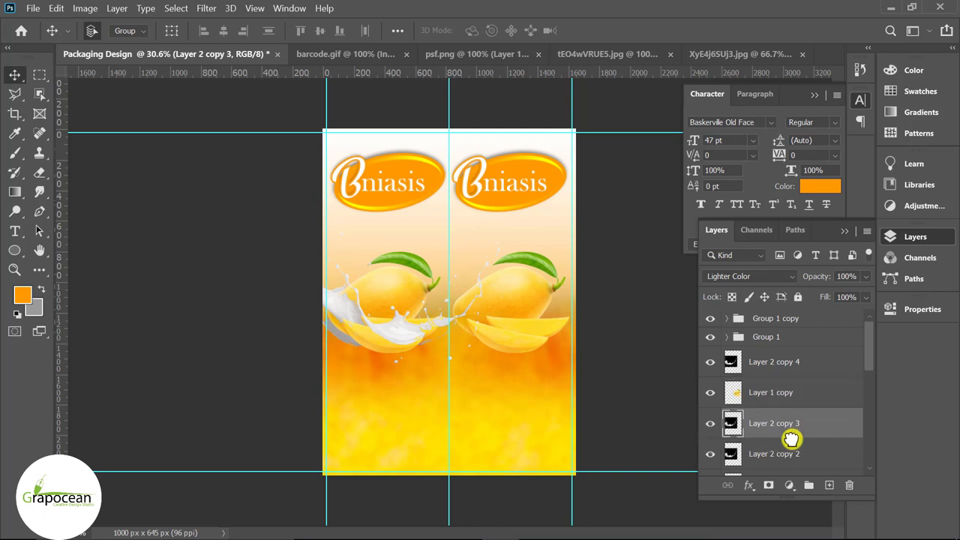
# Shift Layer 2 copy 3 and Layer 2 copy 4 onto the right panel's mango
pyautogui.hotkey('ctrl', 't')
pyautogui.moveTo(395, 326)
pyautogui.mouseDown()
pyautogui.moveTo(525, 315)
pyautogui.moveTo(530, 333)
pyautogui.mouseUp()
pyautogui.click(717, 30)
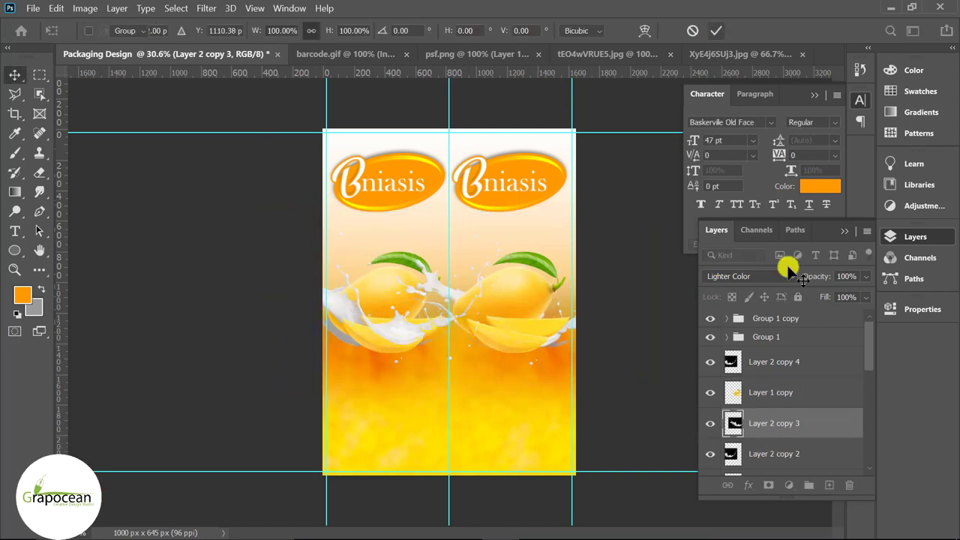
pyautogui.click(777, 367)
pyautogui.hotkey('ctrl', 't')
pyautogui.moveTo(414, 370)
pyautogui.mouseDown()
pyautogui.moveTo(475, 318)
pyautogui.moveTo(543, 301)
pyautogui.moveTo(561, 319)
pyautogui.mouseUp()
pyautogui.moveTo(544, 315); pyautogui.dragTo(547, 328)
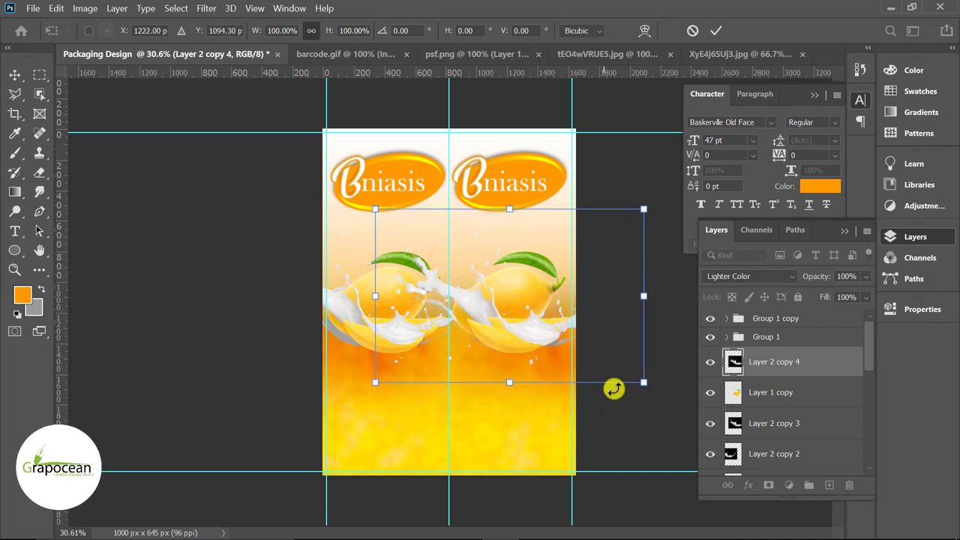
pyautogui.click(716, 30)
pyautogui.hotkey('ctrl', '-')
pyautogui.hotkey('ctrl', '-')
pyautogui.scroll(3, 530, 410)
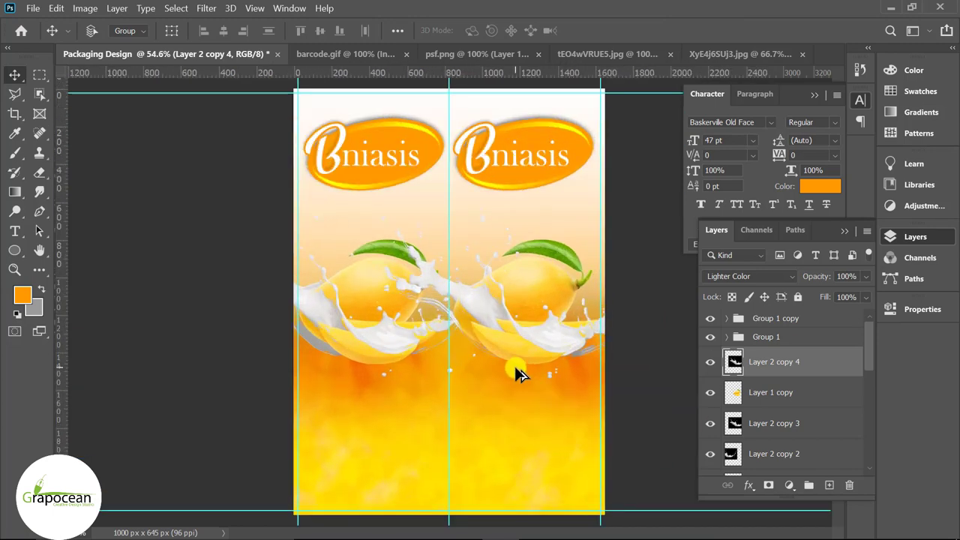
pyautogui.scroll(3, 514, 369)
pyautogui.scroll(2, 521, 368)
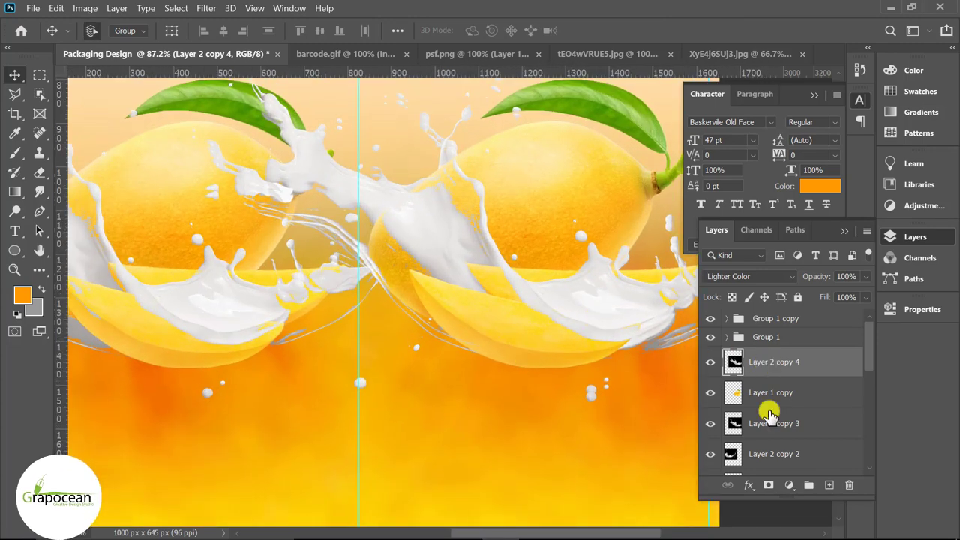
# Mask Layer 2 copy 4 and brush away the splash crossing the panel centre
pyautogui.click(773, 486)
pyautogui.click(14, 152)
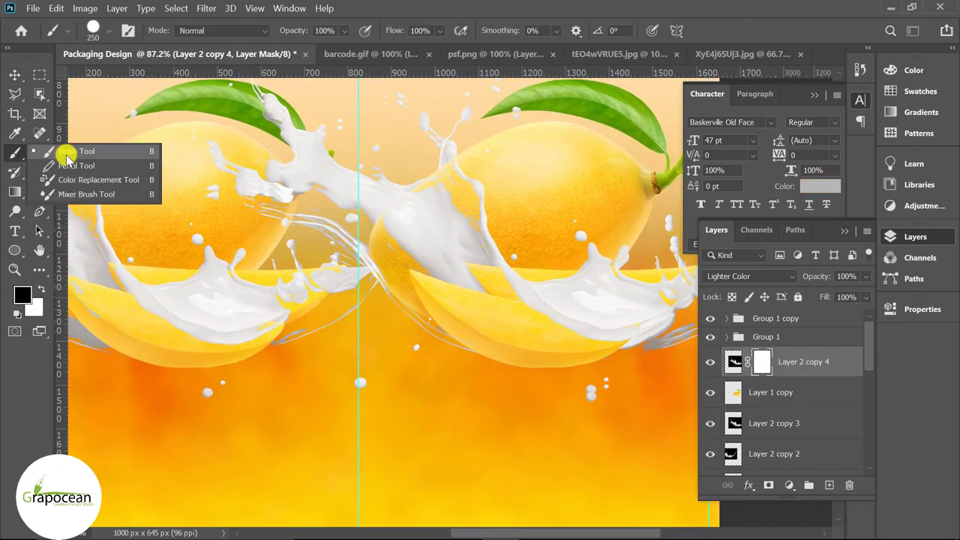
pyautogui.click(65, 147)
pyautogui.moveTo(421, 267)
pyautogui.mouseDown()
pyautogui.moveTo(439, 311)
pyautogui.moveTo(439, 278)
pyautogui.moveTo(425, 251)
pyautogui.moveTo(436, 328)
pyautogui.mouseUp()
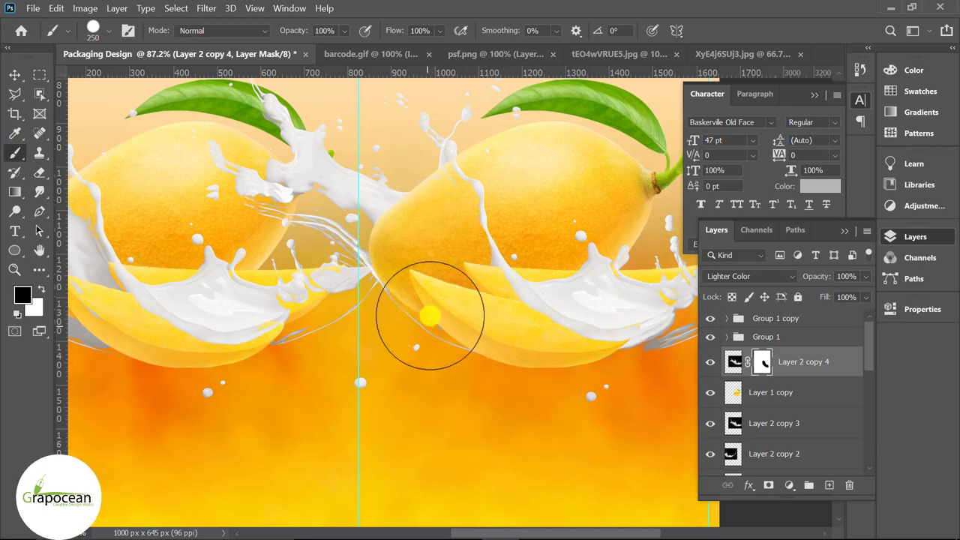
pyautogui.scroll(-2, 435, 370)
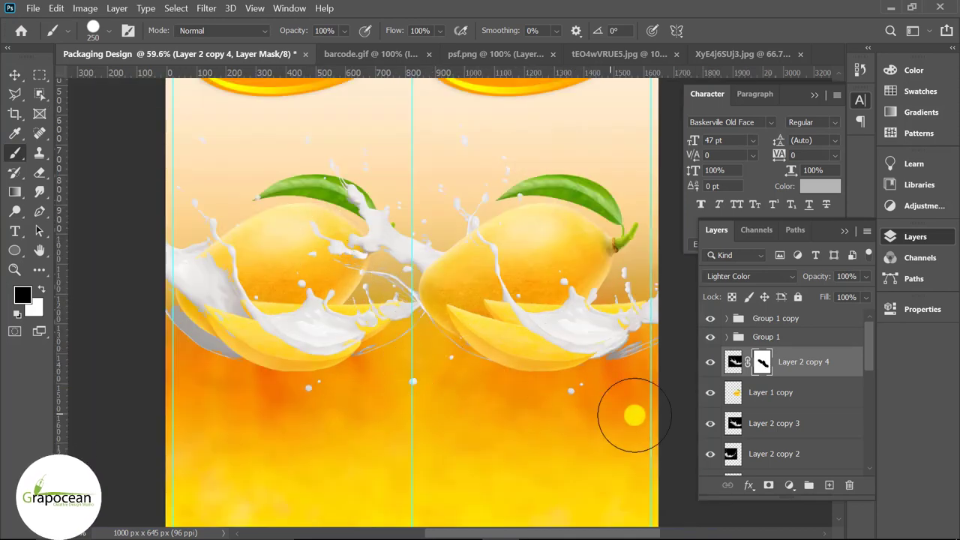
pyautogui.scroll(-2, 769, 441)
# Mask Layer 2 copy 2 and brush away the splash at the left panel edge
pyautogui.click(772, 420)
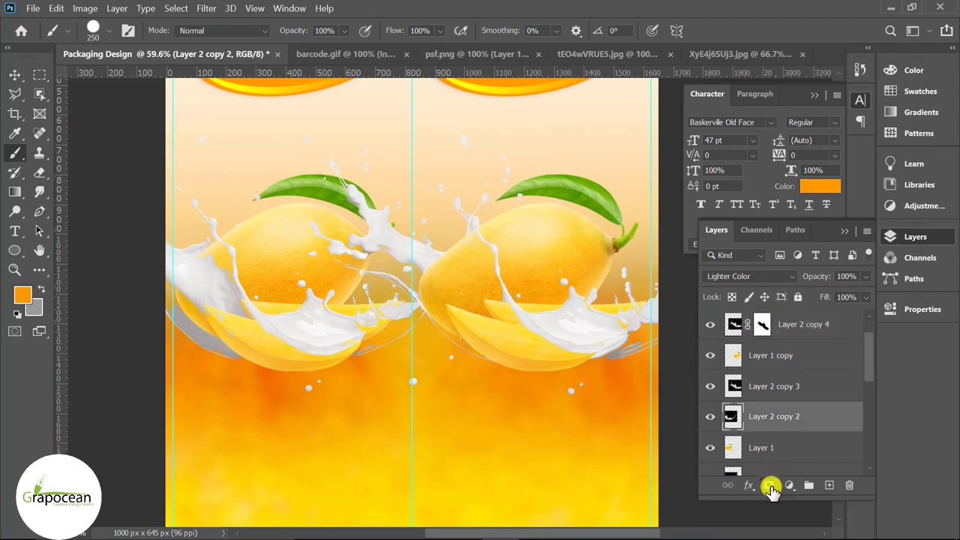
pyautogui.click(769, 485)
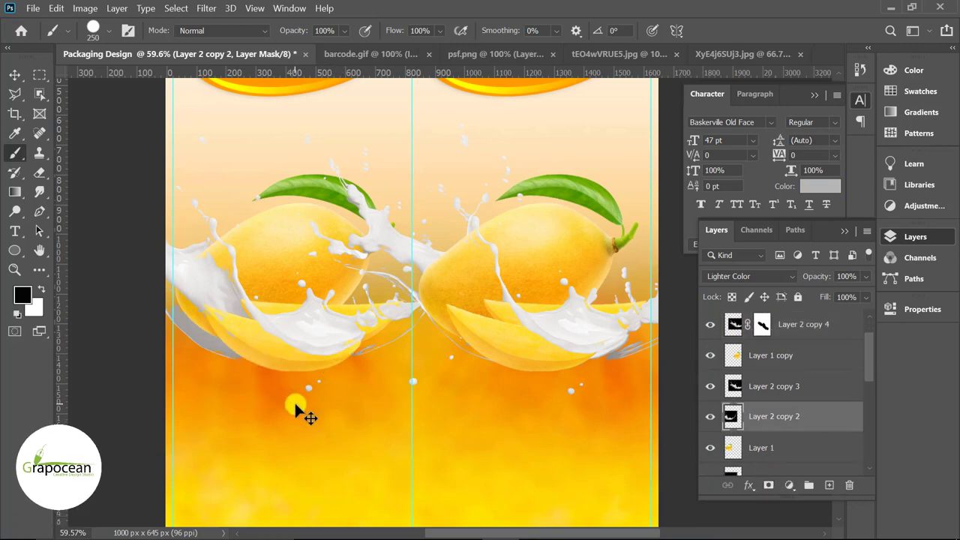
pyautogui.hotkey('ctrl', 'z')
pyautogui.hotkey('ctrl', 'z')
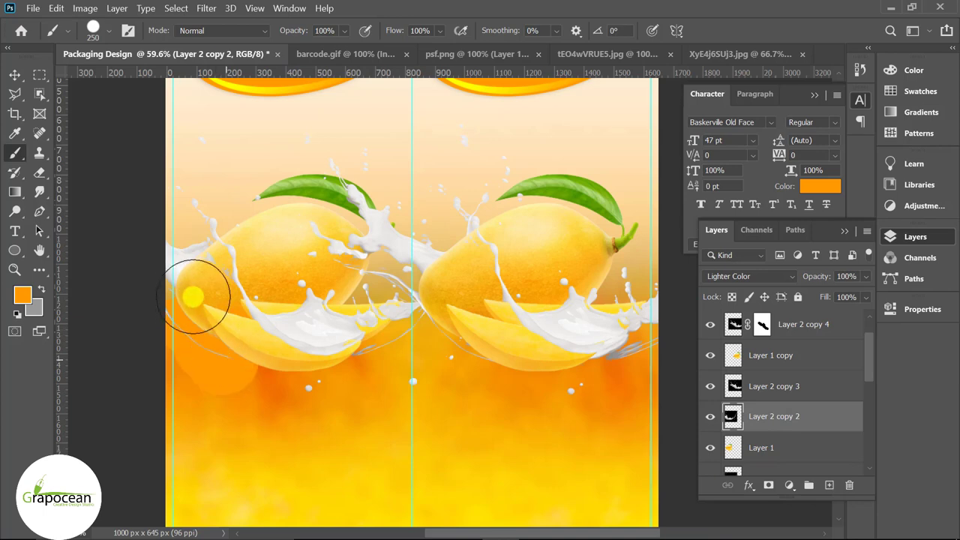
pyautogui.click(768, 486)
pyautogui.moveTo(204, 339); pyautogui.dragTo(182, 296)
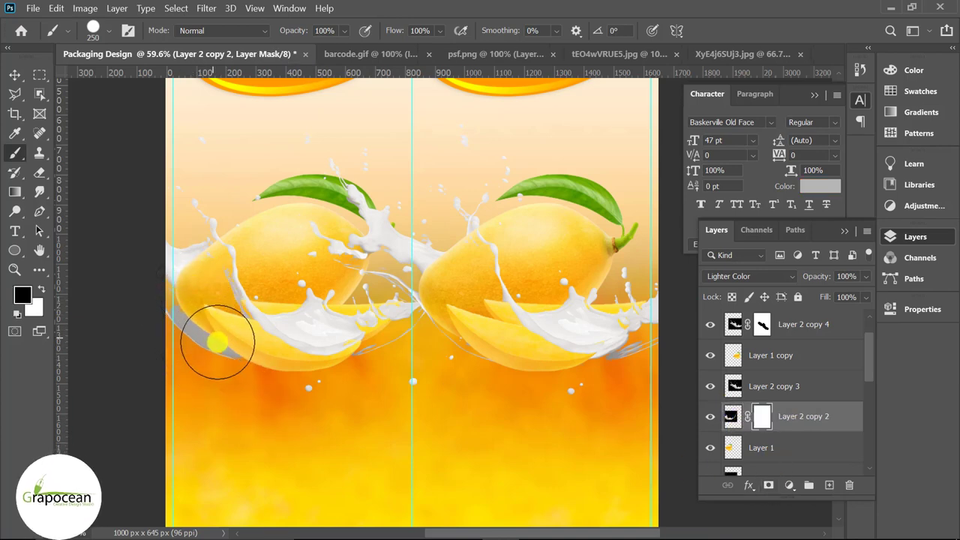
# Add layer masks to Layer 2 copy 3 and Layer 2, then target copy 2's mask
pyautogui.click(750, 390)
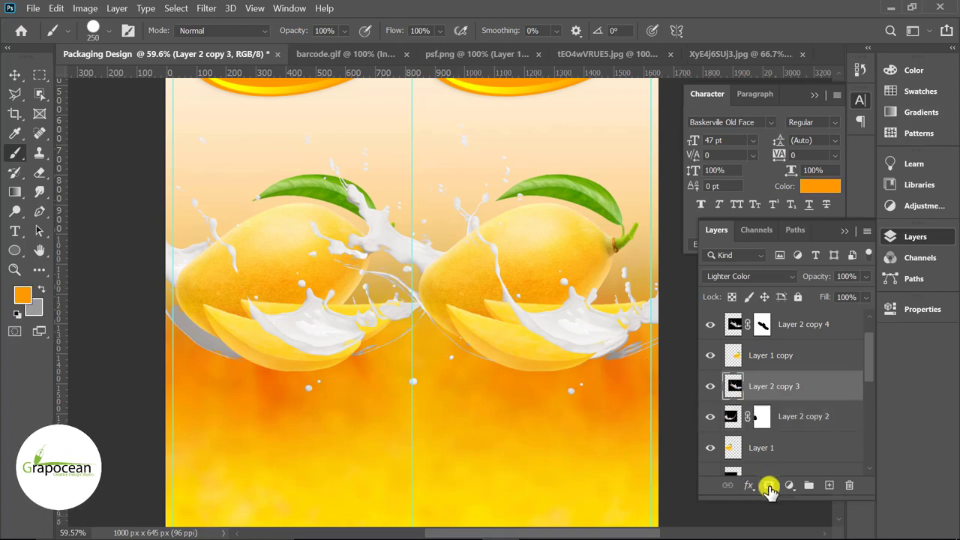
pyautogui.click(768, 487)
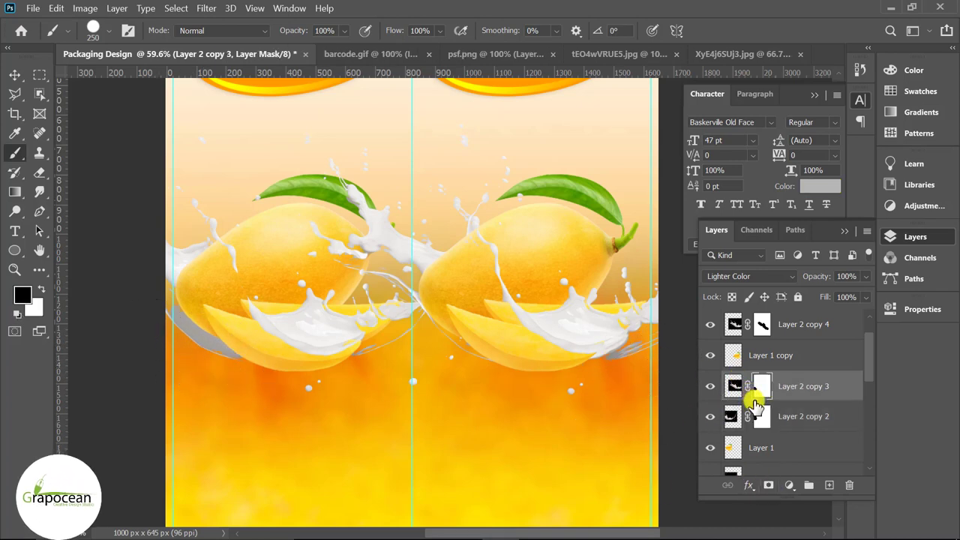
pyautogui.scroll(1, 751, 401)
pyautogui.scroll(-2, 761, 409)
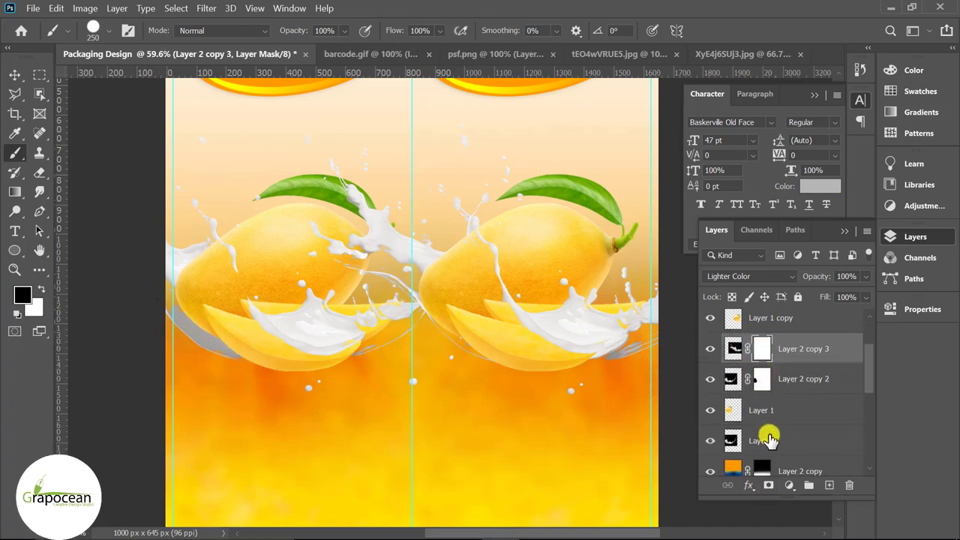
pyautogui.click(769, 439)
pyautogui.click(769, 486)
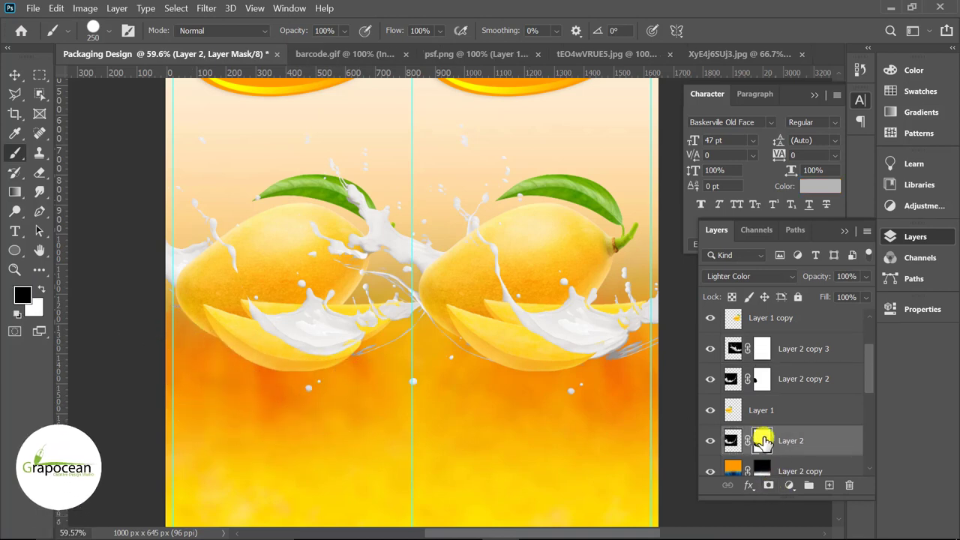
pyautogui.click(762, 379)
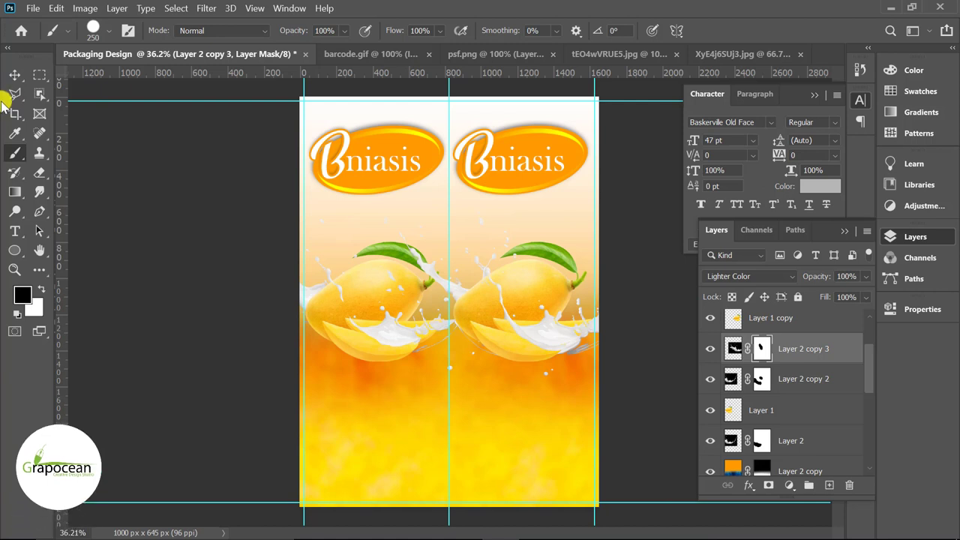
# Change Ellipse 1 in Group 1 to pure red ff0000
pyautogui.click(15, 75)
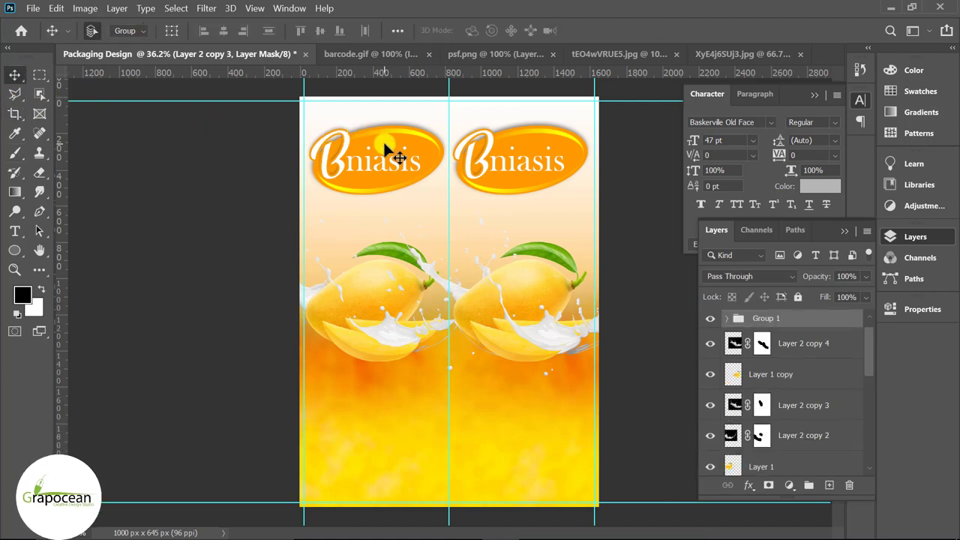
pyautogui.click(732, 323)
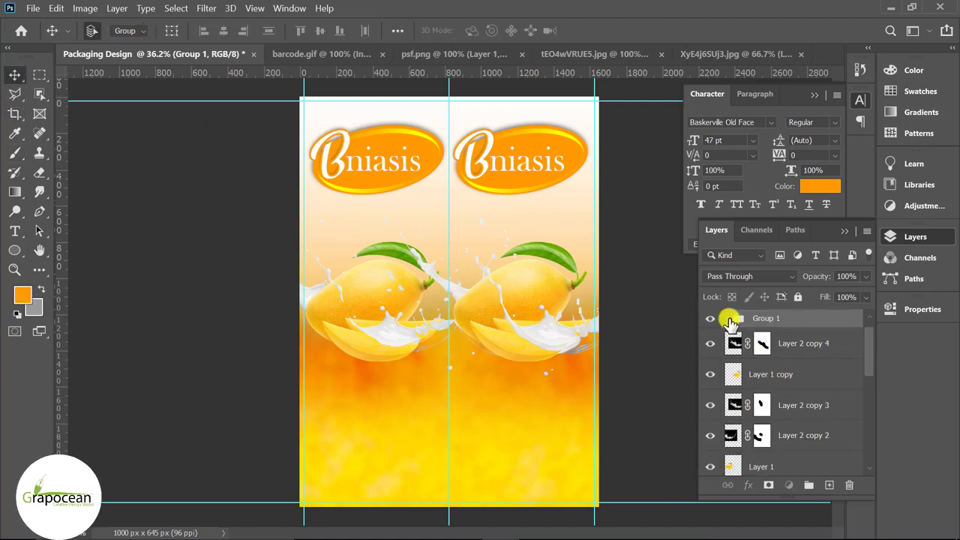
pyautogui.click(729, 321)
pyautogui.scroll(-1, 772, 416)
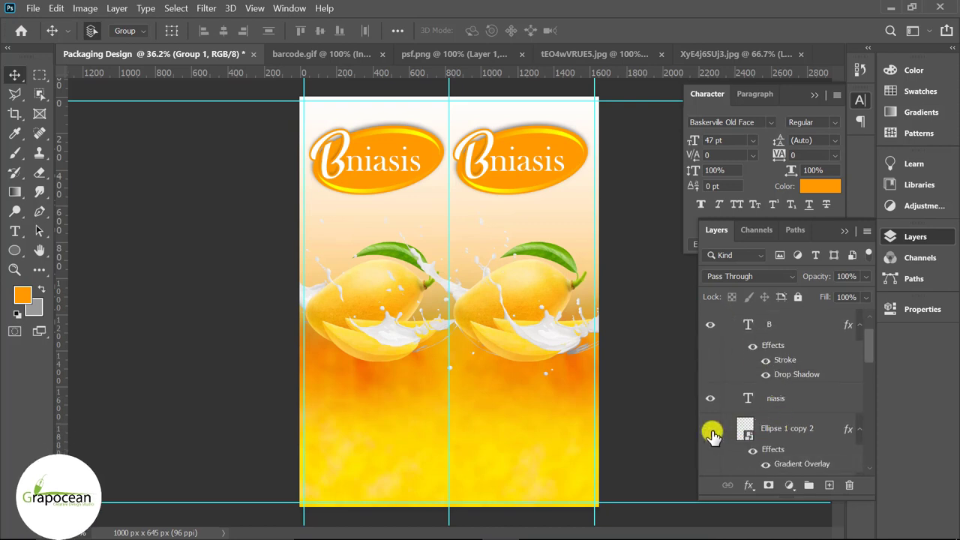
pyautogui.scroll(-3, 764, 442)
pyautogui.doubleClick(747, 428)
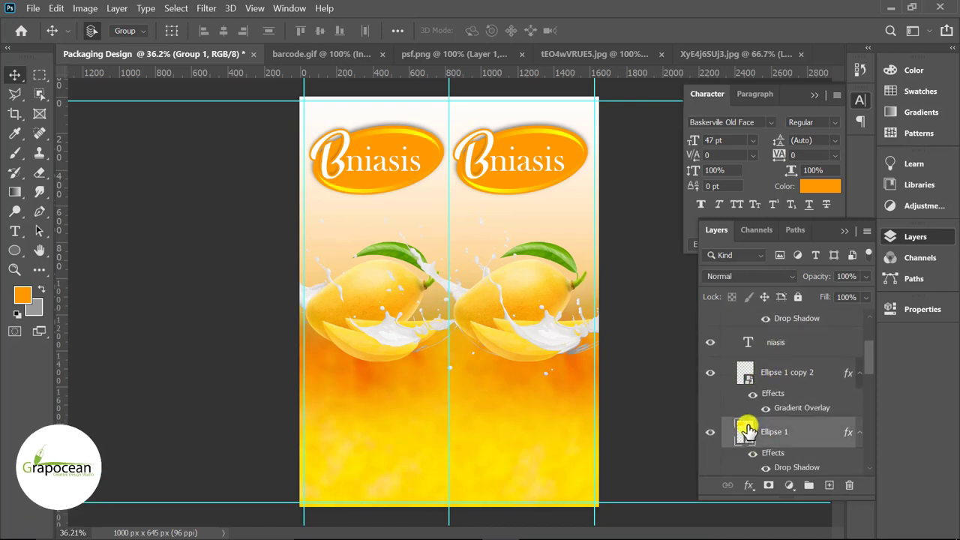
pyautogui.click(733, 313)
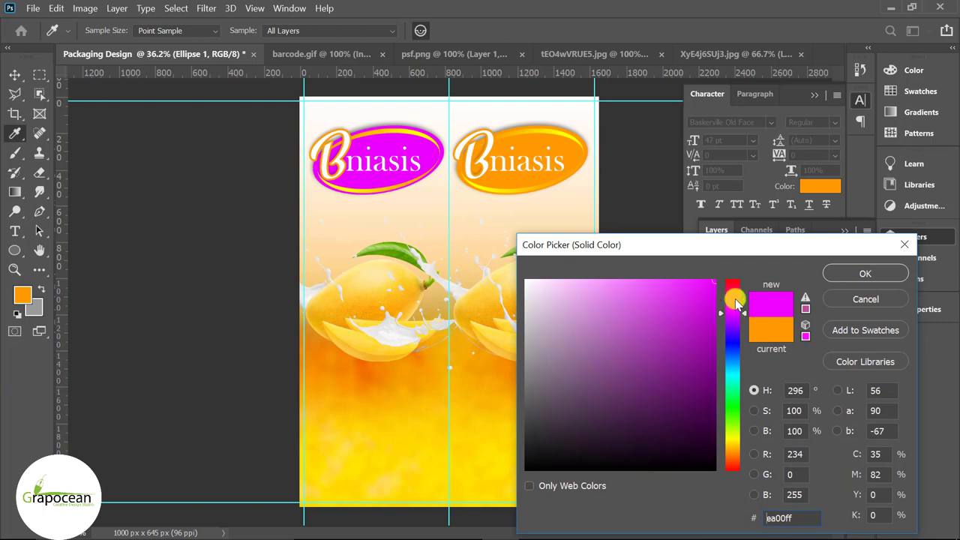
pyautogui.click(734, 283)
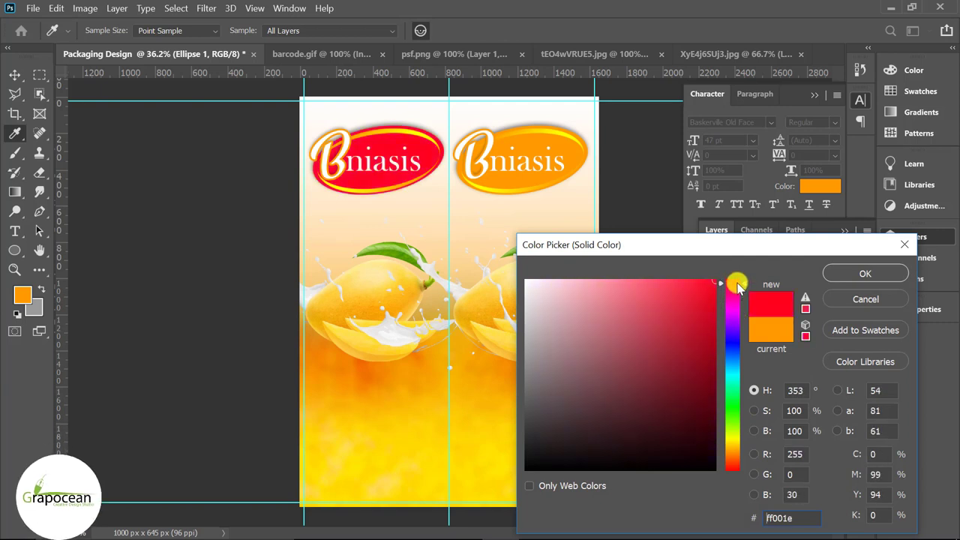
pyautogui.moveTo(729, 279)
pyautogui.mouseDown()
pyautogui.moveTo(737, 270)
pyautogui.moveTo(742, 332)
pyautogui.moveTo(738, 268)
pyautogui.mouseUp()
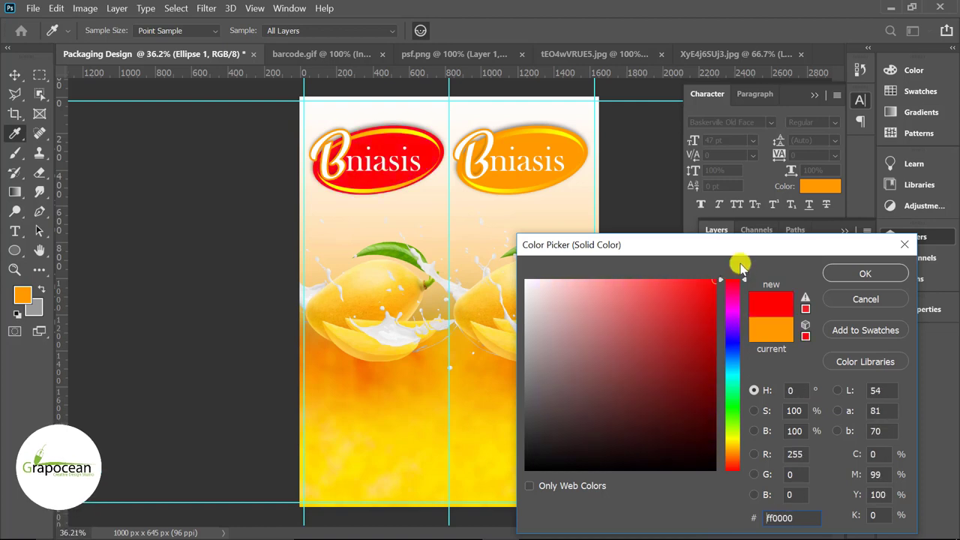
pyautogui.click(866, 271)
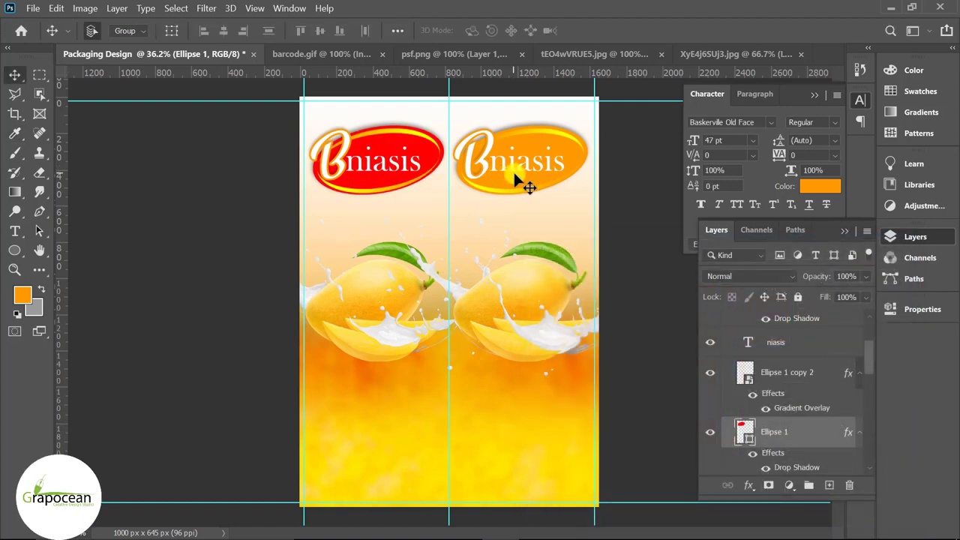
# Recolour the right panel's ellipse red, sampled from the left ellipse
pyautogui.hotkey('ctrl', 'j')
pyautogui.click(735, 317)
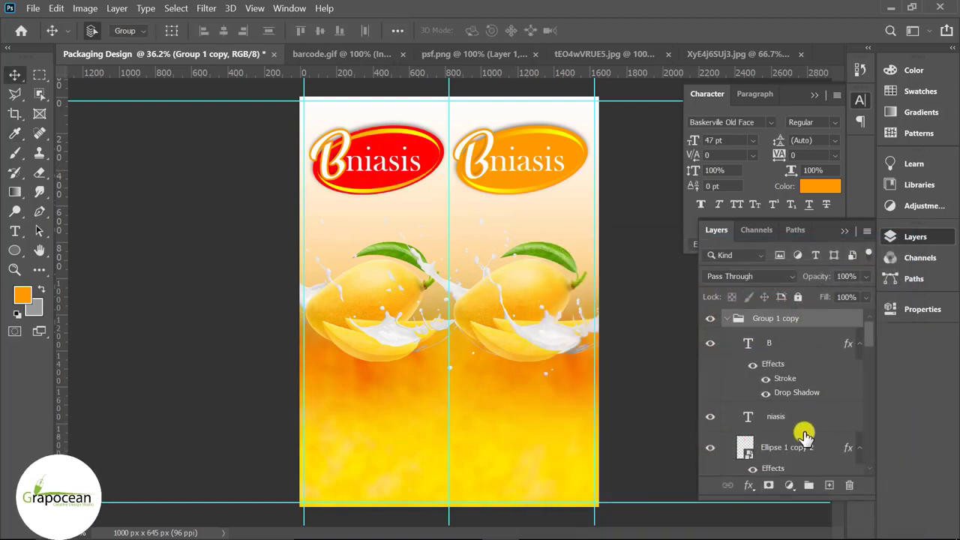
pyautogui.scroll(-2, 804, 435)
pyautogui.scroll(-2, 784, 451)
pyautogui.click(750, 431)
pyautogui.doubleClick(750, 432)
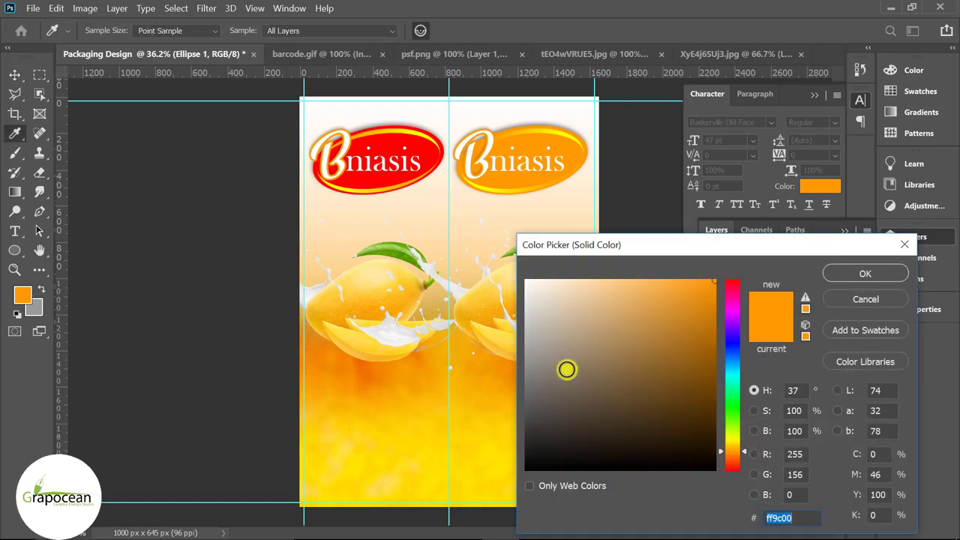
pyautogui.click(381, 176)
pyautogui.click(882, 276)
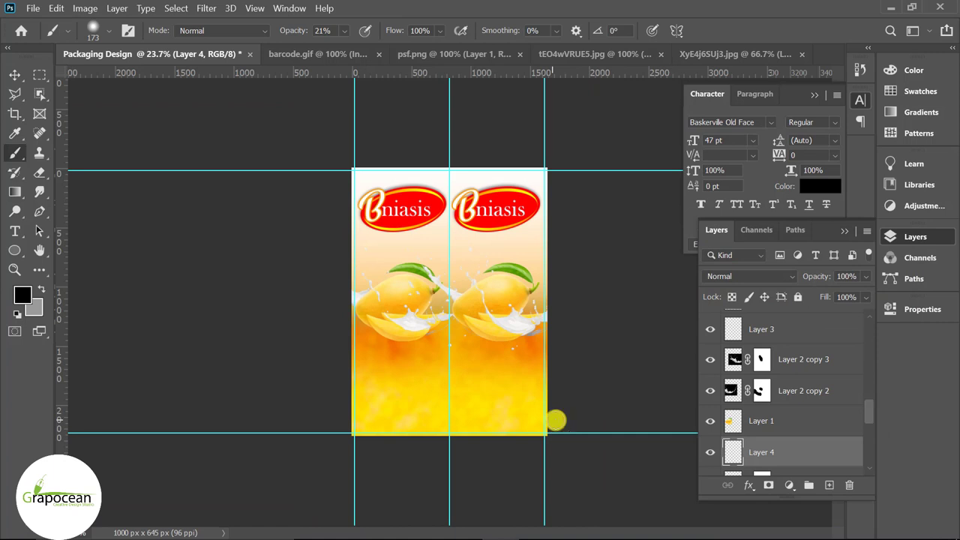
pyautogui.press('v')
pyautogui.hotkey('ctrl', '+')
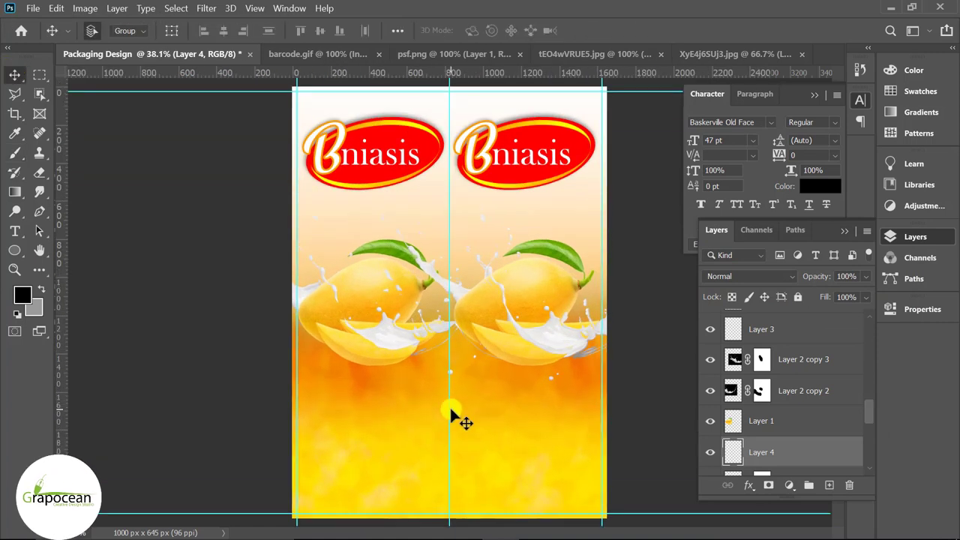
# Delete the old Layer 4 and add a new empty layer above Color Fill 1 copy
pyautogui.scroll(-2, 784, 439)
pyautogui.press('Delete')
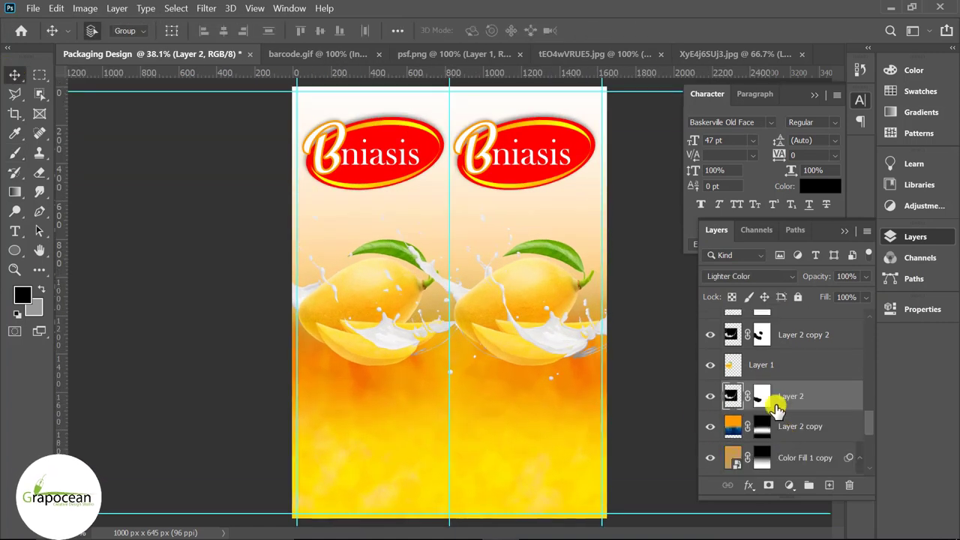
pyautogui.scroll(-1, 775, 400)
pyautogui.click(795, 425)
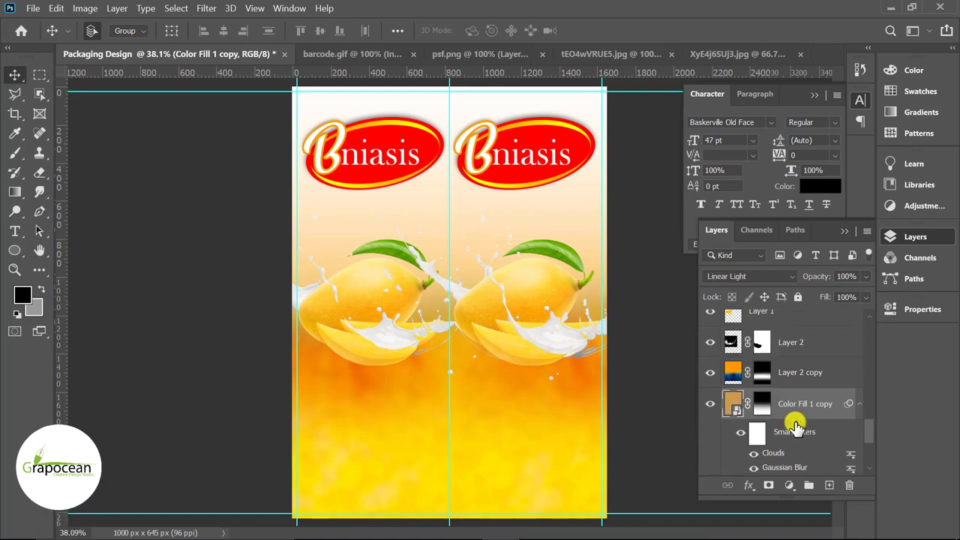
pyautogui.scroll(-3, 795, 424)
pyautogui.click(829, 484)
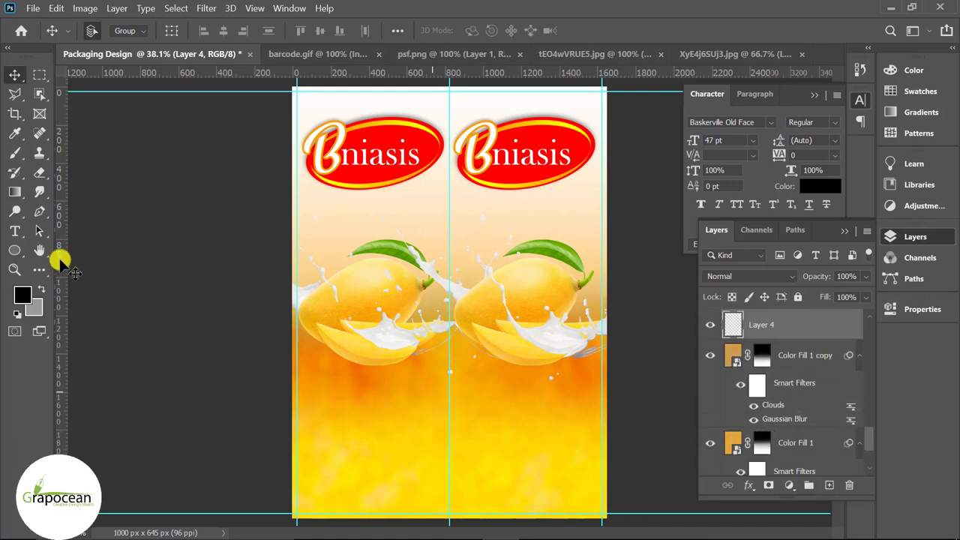
# Set up a white (ffffff) brush at 1200 px and 100% opacity
pyautogui.click(15, 153)
pyautogui.click(75, 151)
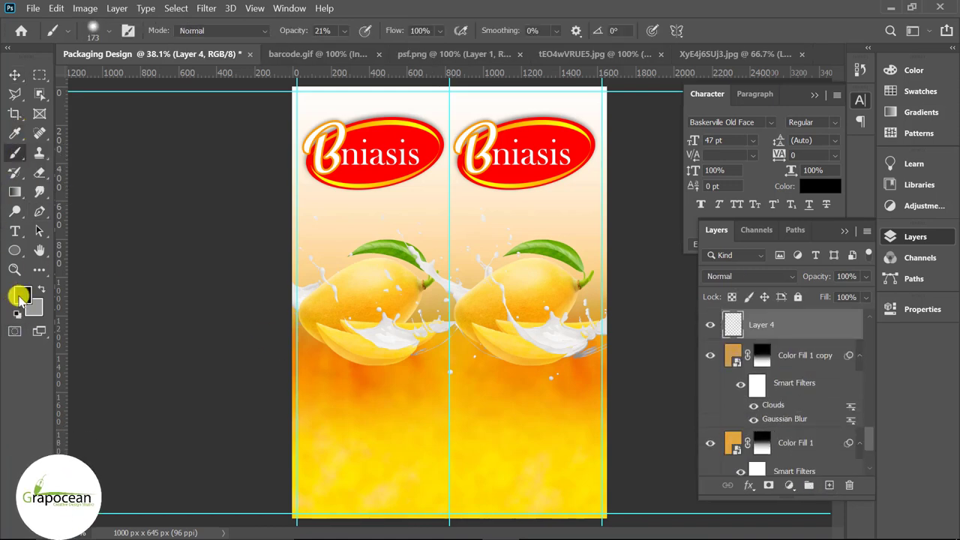
pyautogui.click(22, 295)
pyautogui.write('ffffff')
pyautogui.click(862, 273)
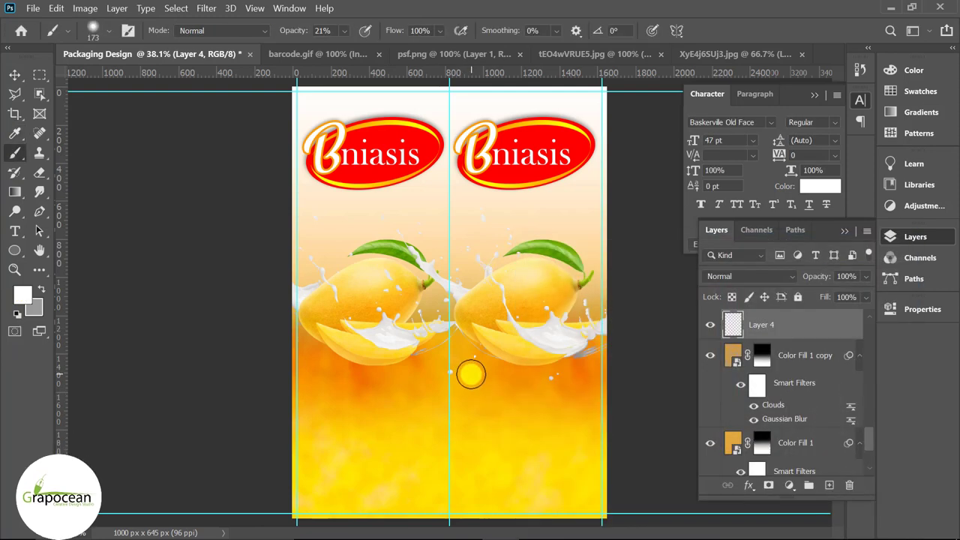
pyautogui.press(']')
pyautogui.press(']')
pyautogui.press(']')
pyautogui.press(']')
pyautogui.press(']')
pyautogui.press(']')
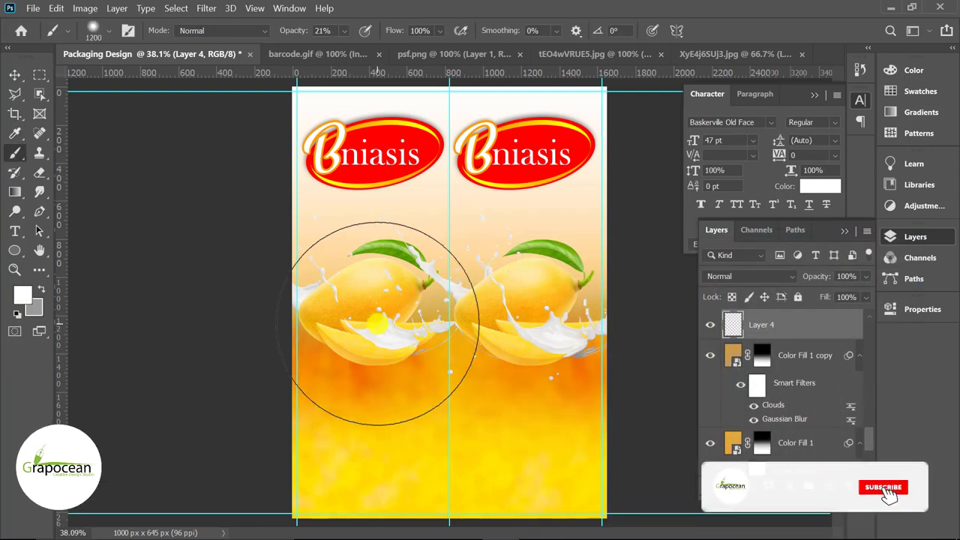
pyautogui.moveTo(300, 34); pyautogui.dragTo(553, 51)
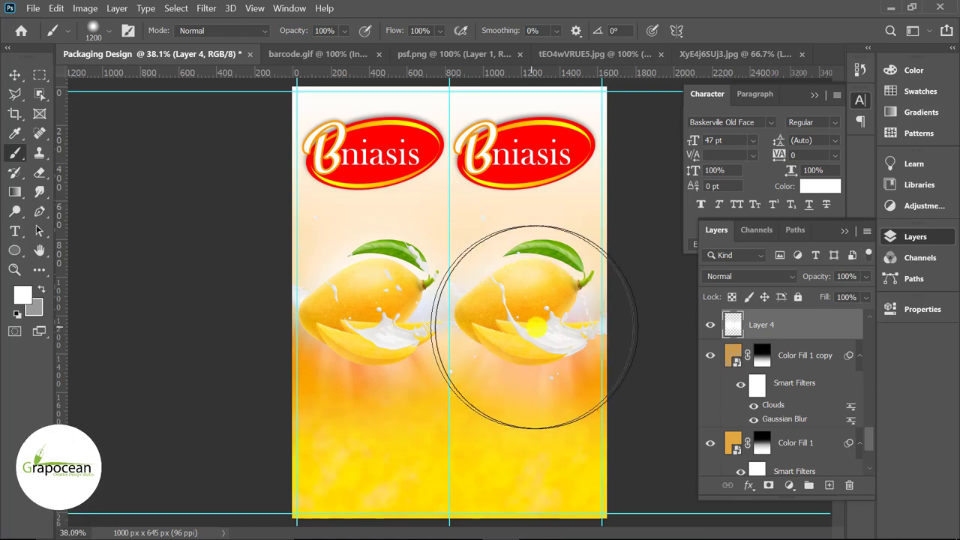
pyautogui.scroll(-2, 653, 468)
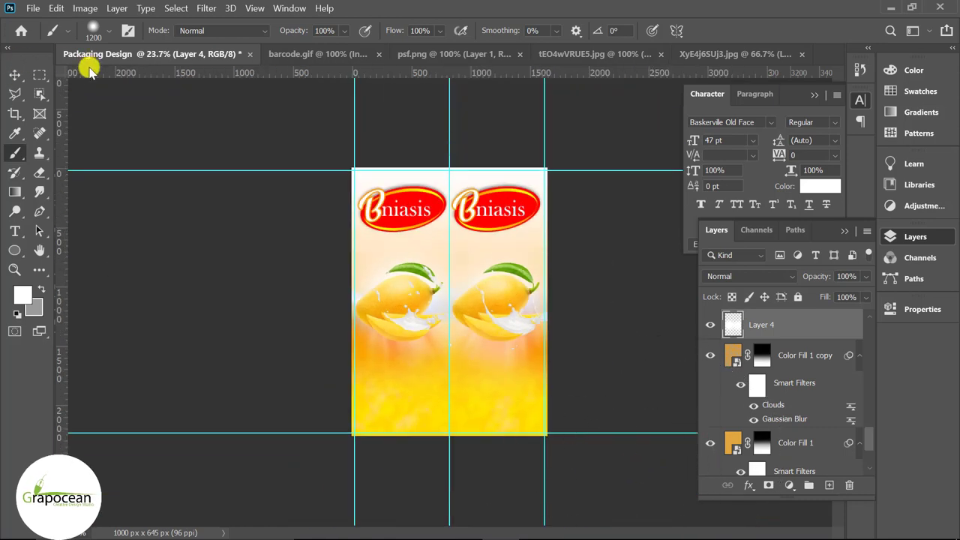
# Hide the milk splash layer over the right mango
pyautogui.click(15, 74)
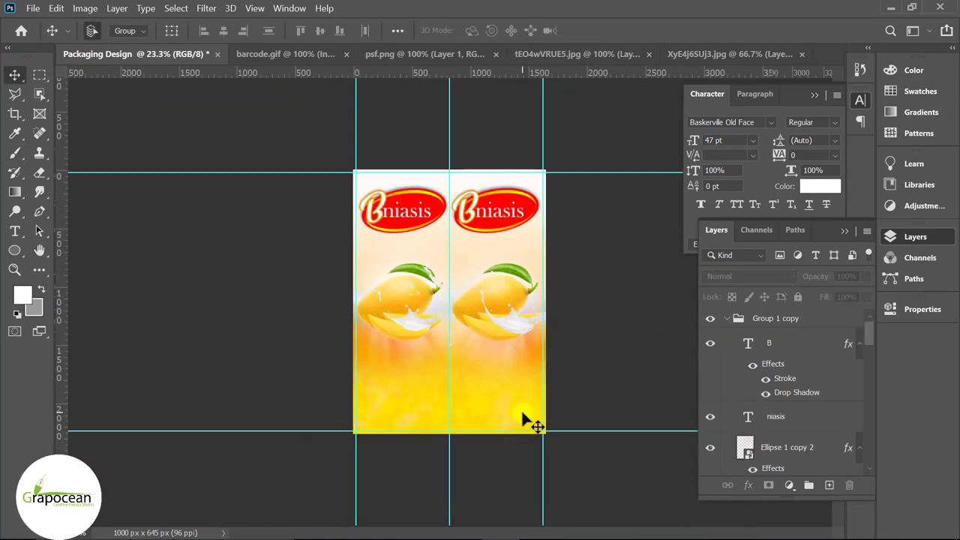
pyautogui.keyDown('ctrl'); pyautogui.click(500, 299); pyautogui.keyUp('ctrl')
pyautogui.scroll(-1, 781, 420)
pyautogui.click(711, 424)
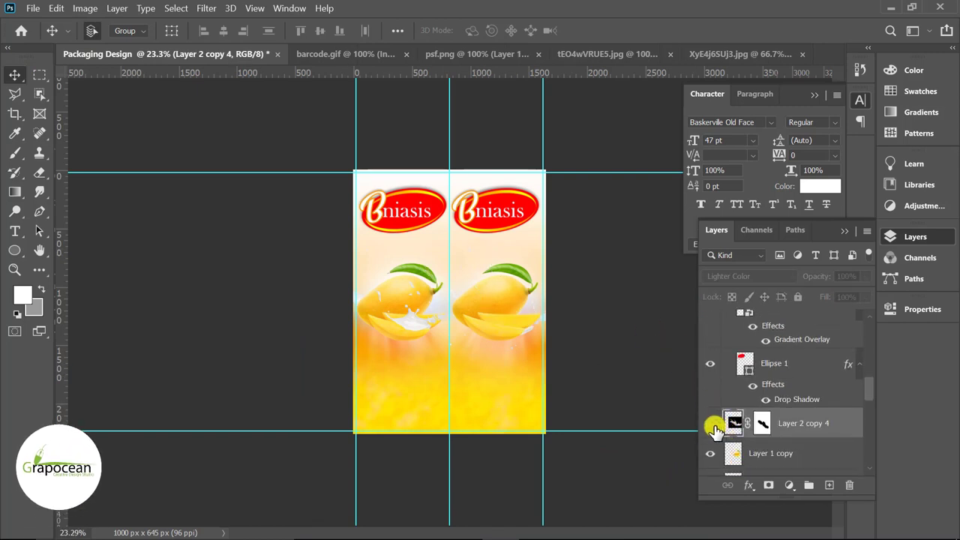
pyautogui.scroll(-1, 760, 385)
pyautogui.scroll(-2, 765, 420)
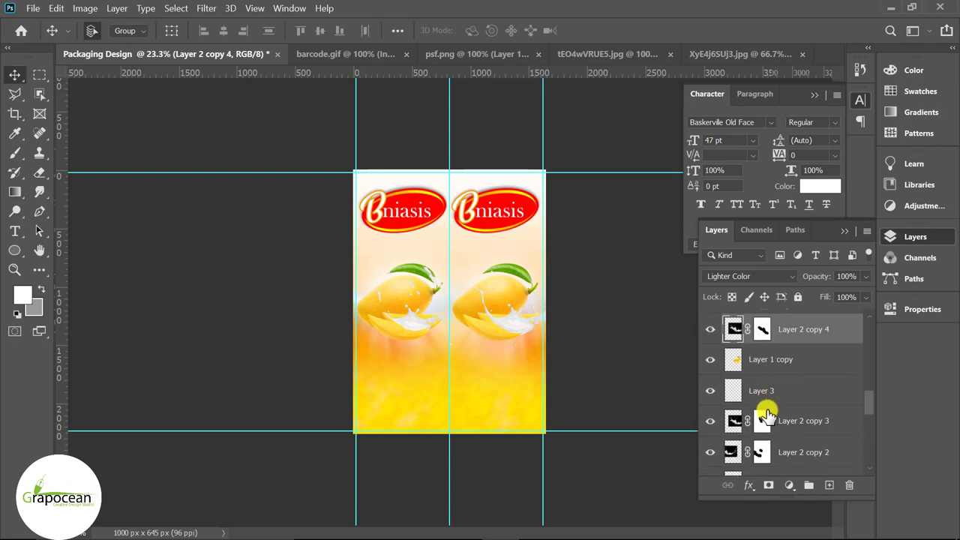
pyautogui.scroll(-2, 740, 445)
pyautogui.scroll(-2, 739, 443)
pyautogui.click(710, 394)
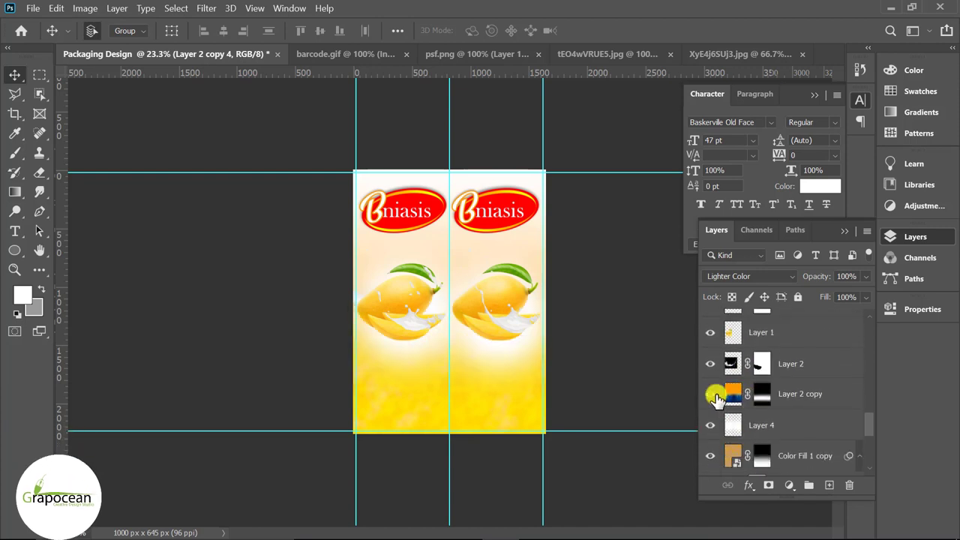
pyautogui.click(762, 455)
pyautogui.scroll(-2, 760, 435)
# Paint out Gradient Fill 1's mask across the top behind the logos
pyautogui.press('b')
pyautogui.click(760, 429)
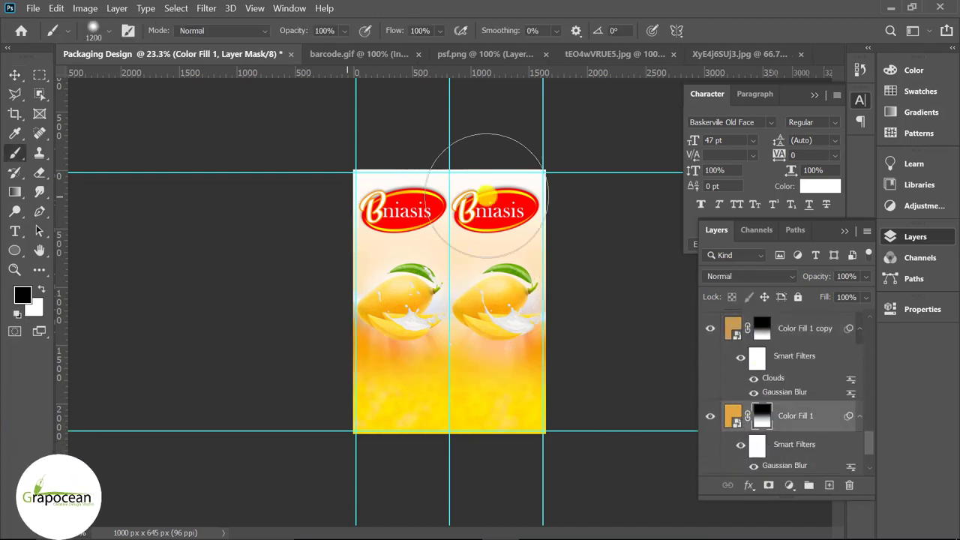
pyautogui.scroll(-1, 768, 425)
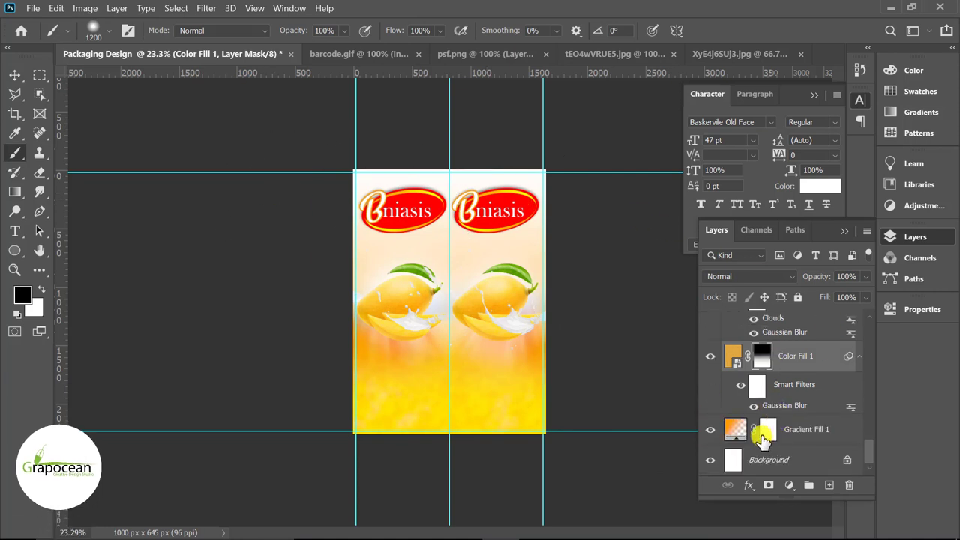
pyautogui.click(765, 429)
pyautogui.moveTo(411, 196); pyautogui.dragTo(291, 189)
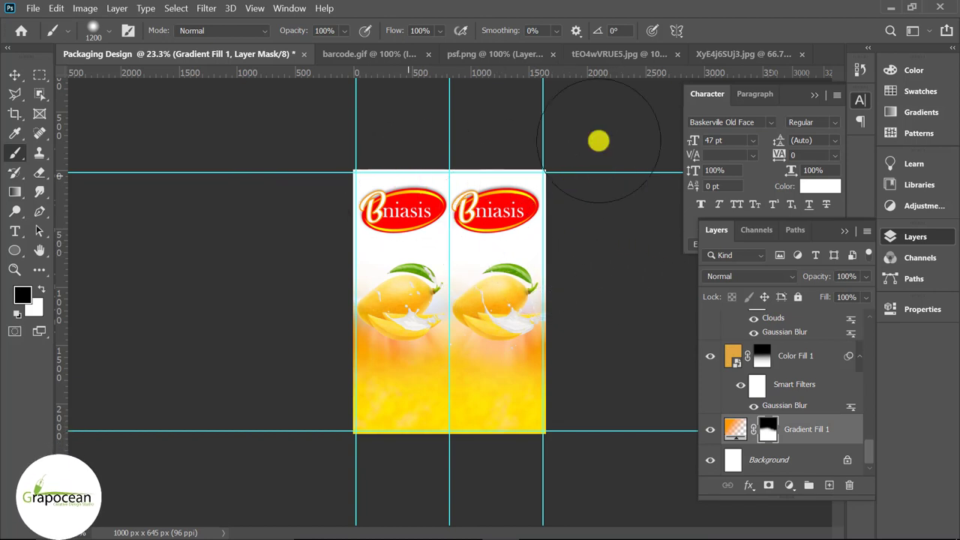
pyautogui.click(9, 76)
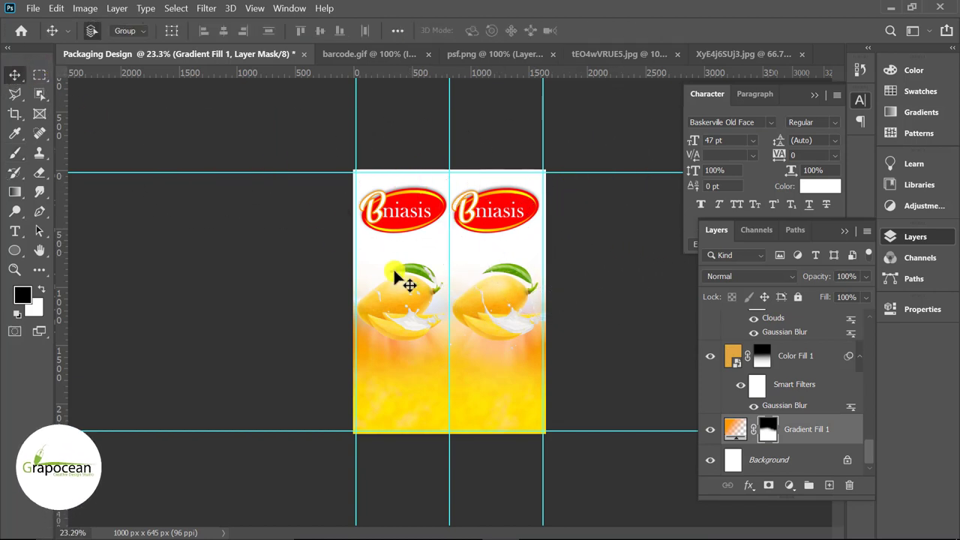
# Draw a red 645 × 147 px rounded rectangle behind Mango Juice
pyautogui.scroll(2, 450, 359)
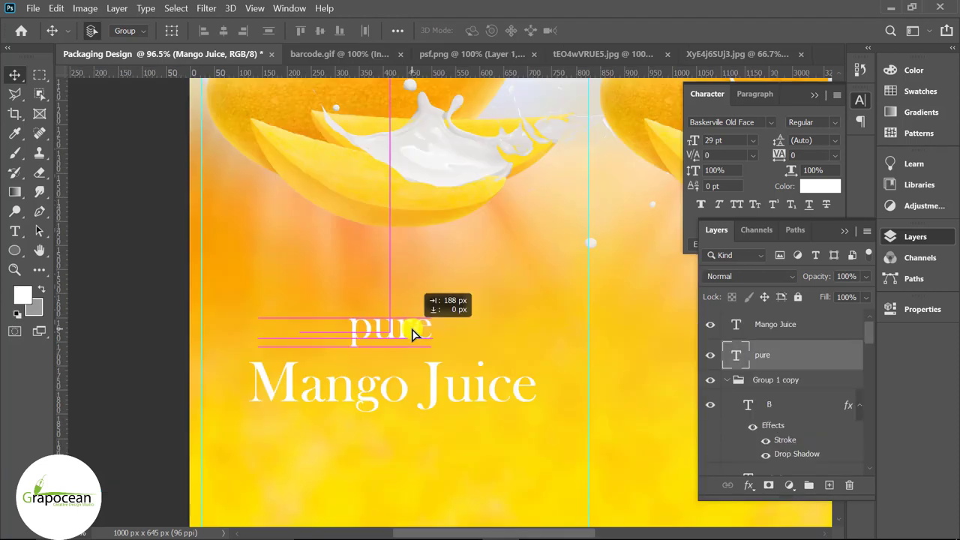
pyautogui.rightClick(14, 251)
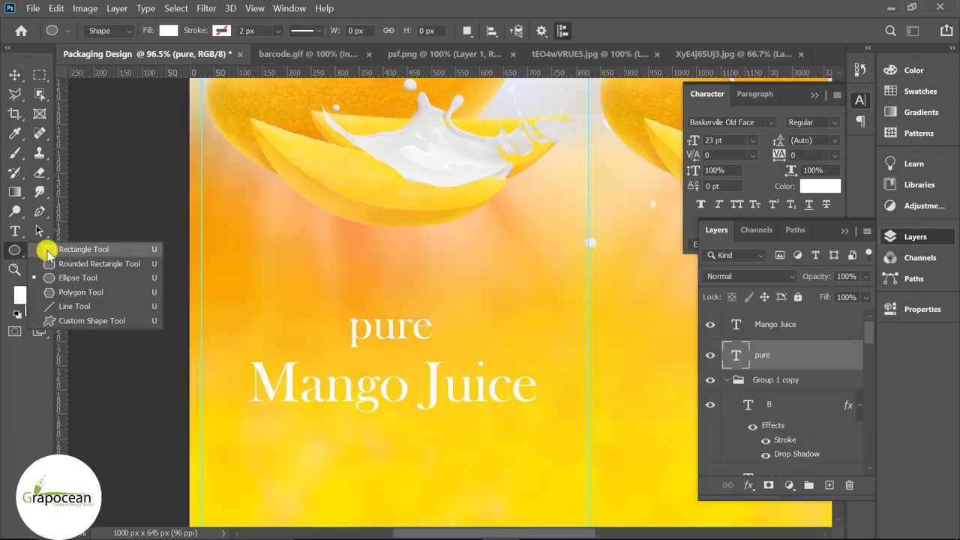
pyautogui.click(75, 261)
pyautogui.moveTo(241, 352); pyautogui.dragTo(554, 418)
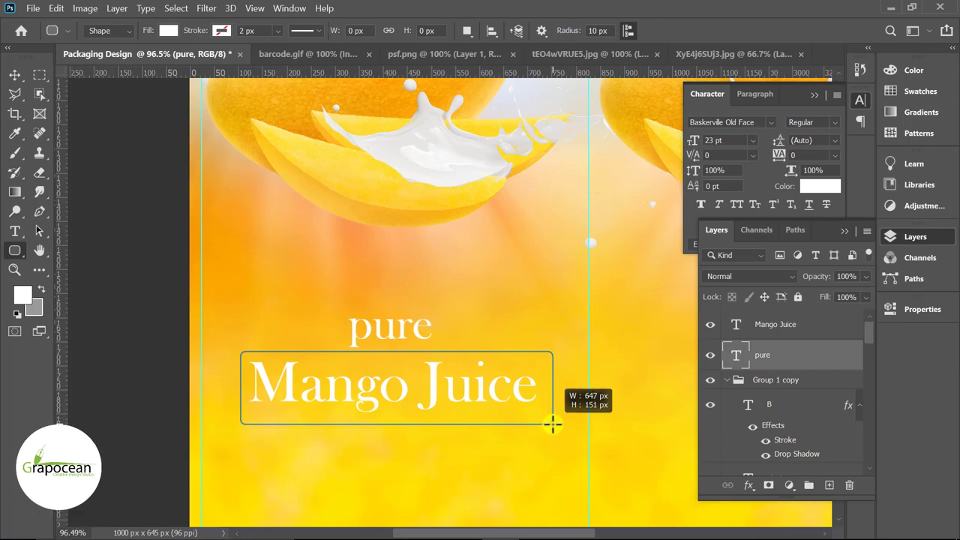
pyautogui.moveTo(549, 418); pyautogui.dragTo(548, 428)
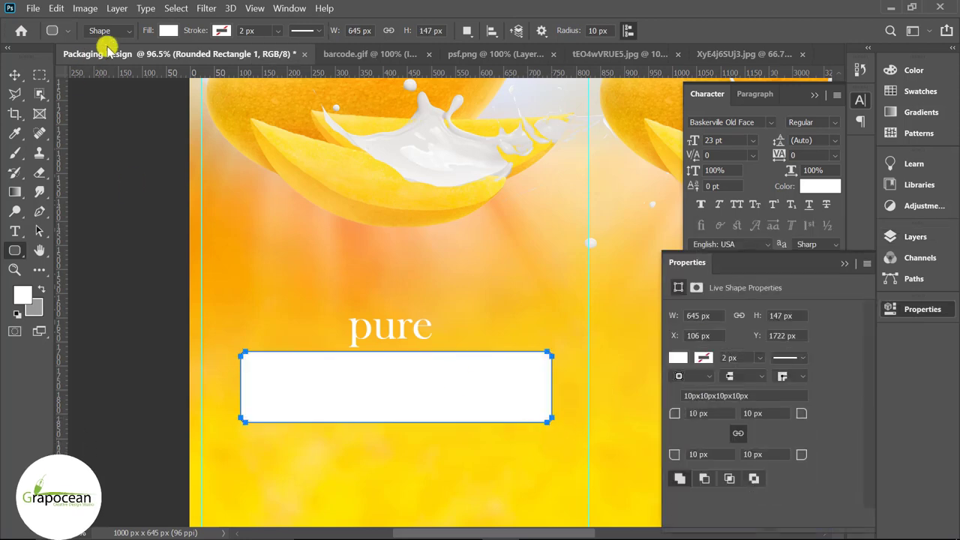
pyautogui.click(168, 30)
pyautogui.click(114, 111)
pyautogui.click(15, 75)
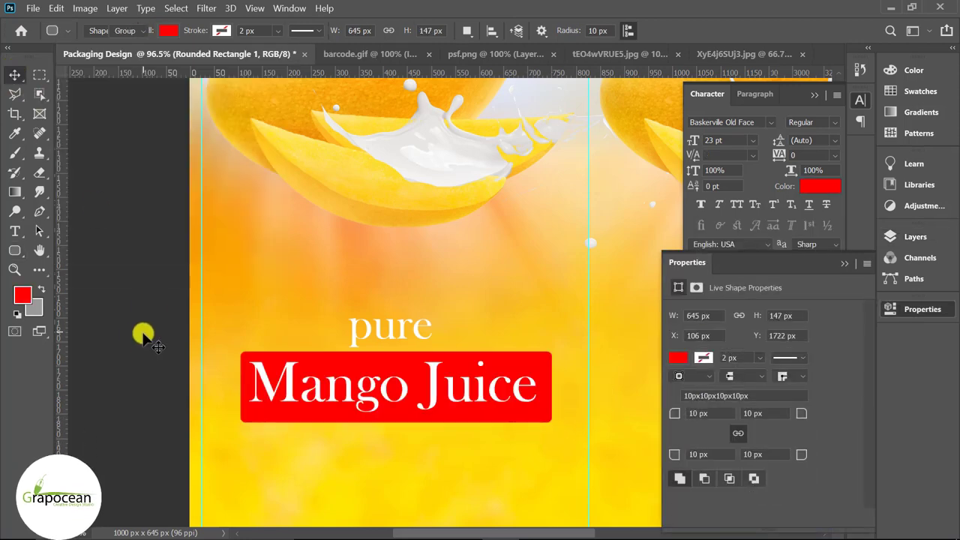
pyautogui.hotkey('ctrl', '0')
# Select the Pure and Mango Juice text layers for restyling
pyautogui.scroll(5, 395, 412)
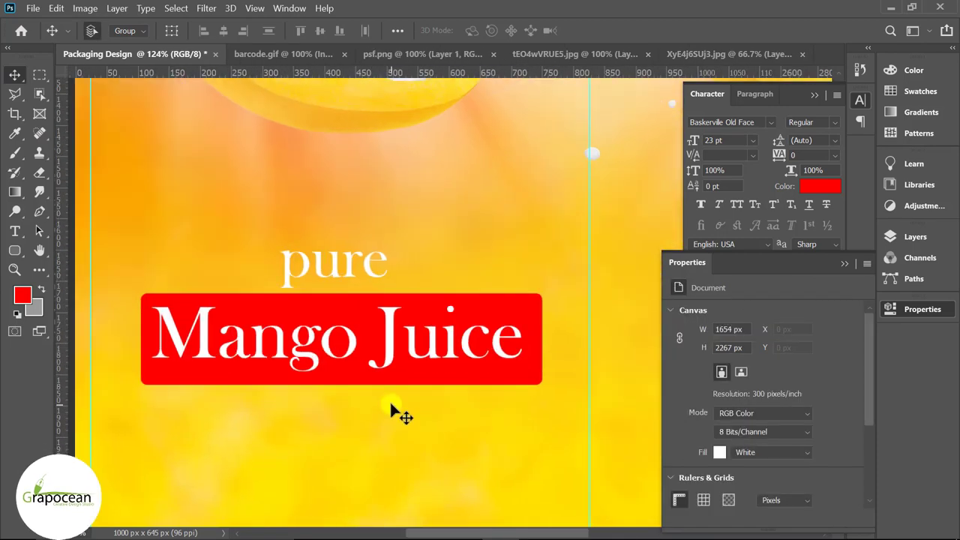
pyautogui.click(333, 267)
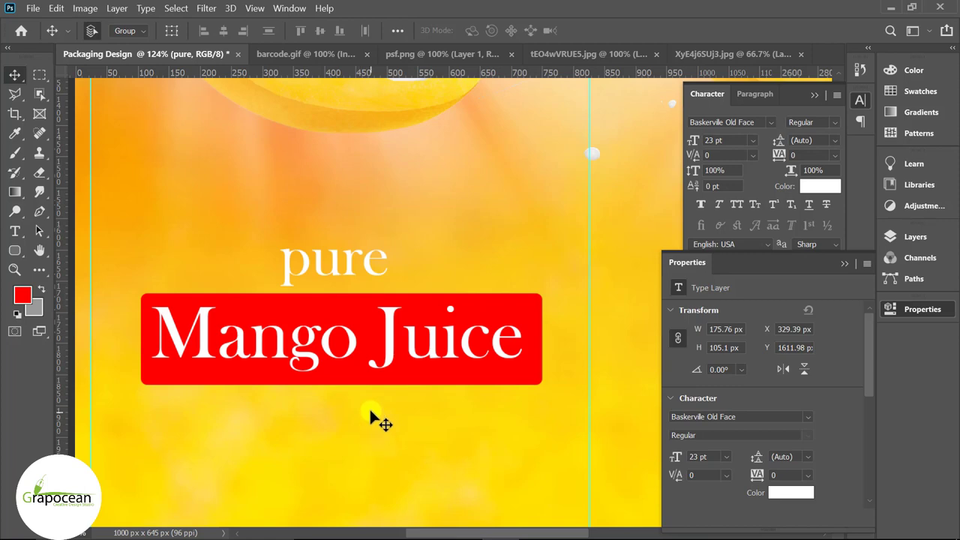
pyautogui.click(400, 360)
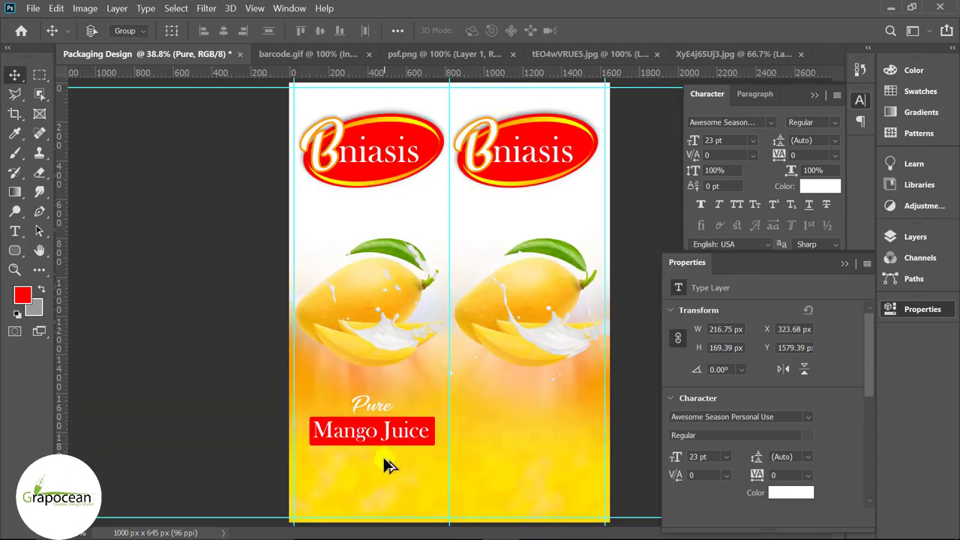
pyautogui.scroll(2, 383, 442)
# Add the tagline 'Special matarials' in Arial 11 pt below the Mango Juice banner
pyautogui.scroll(2, 337, 399)
pyautogui.press('t')
pyautogui.click(343, 294)
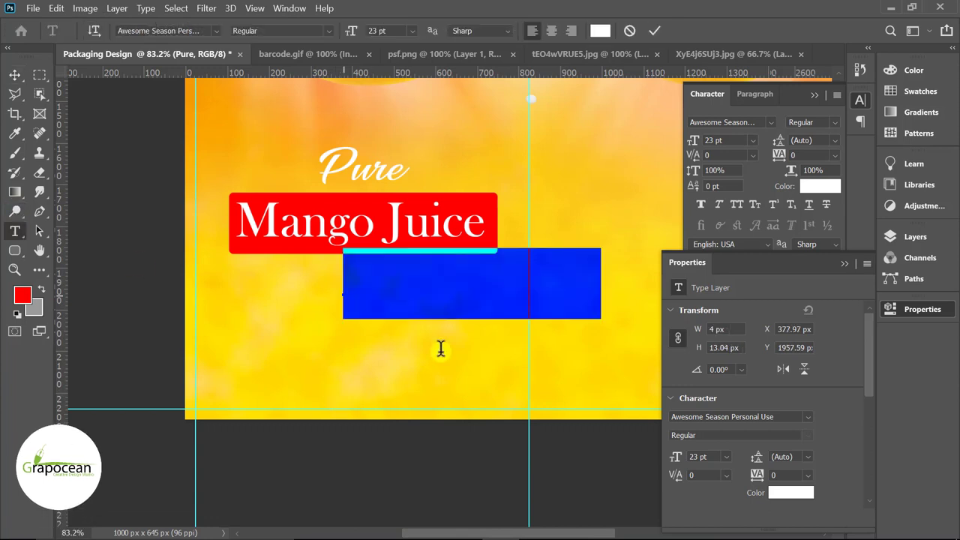
pyautogui.press('BackSpace')
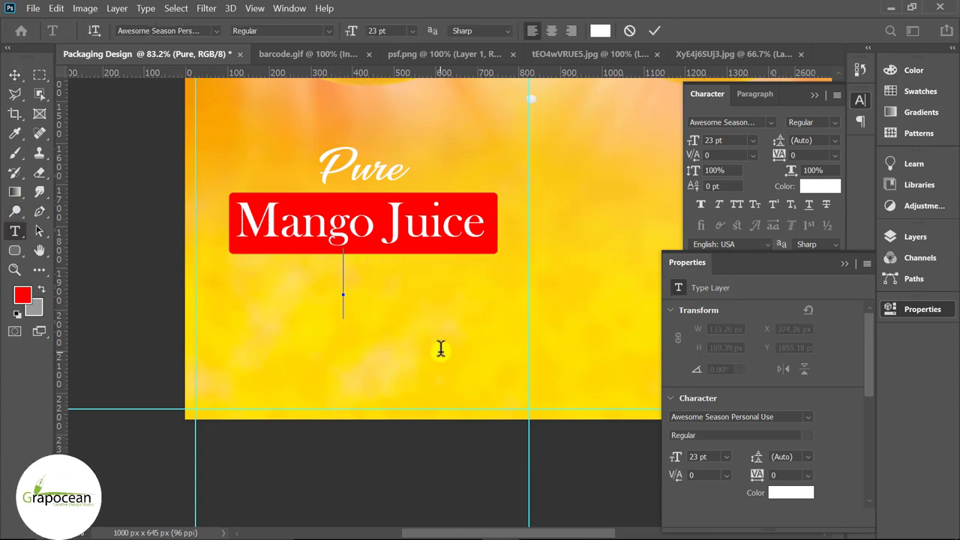
pyautogui.write('Special mataria')
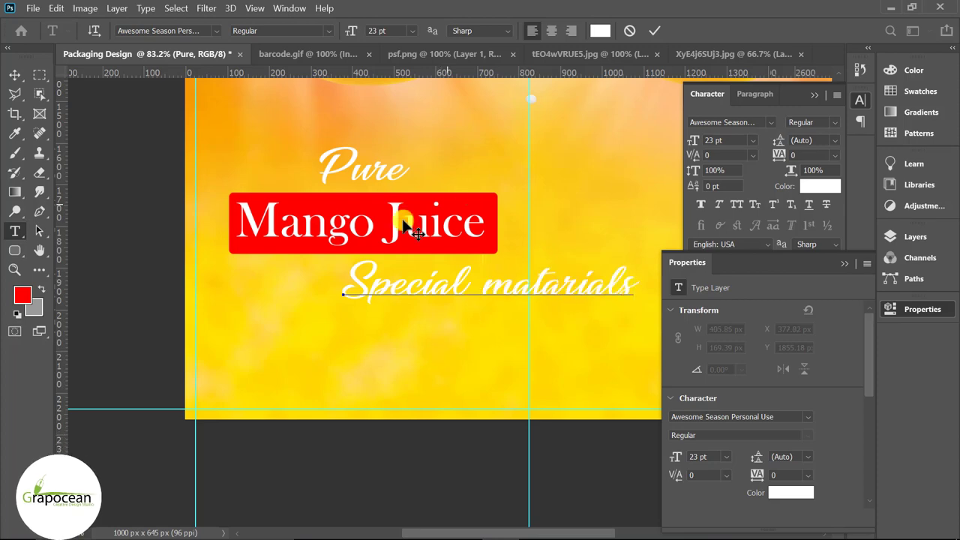
pyautogui.hotkey('ctrl', 'a')
pyautogui.click(215, 31)
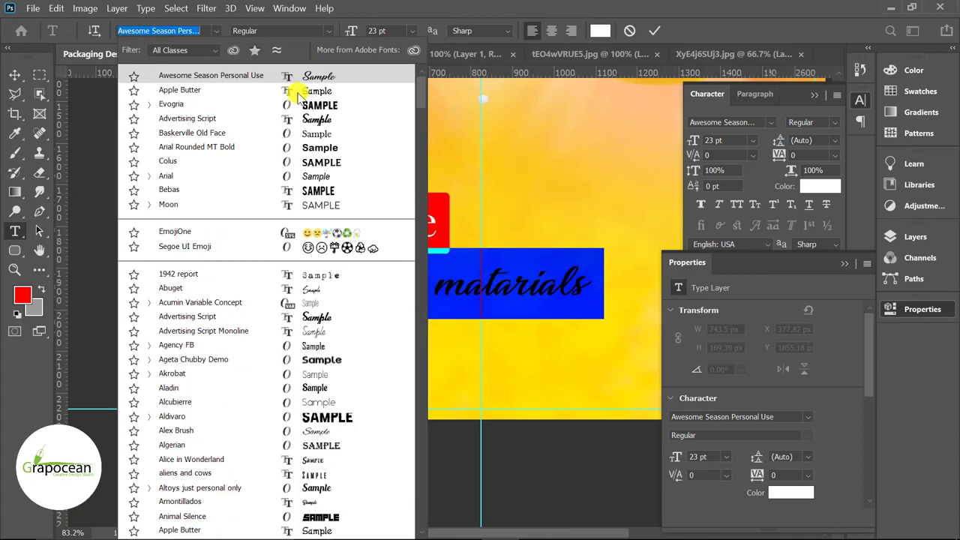
pyautogui.click(105, 148)
pyautogui.moveTo(357, 31); pyautogui.dragTo(363, 99)
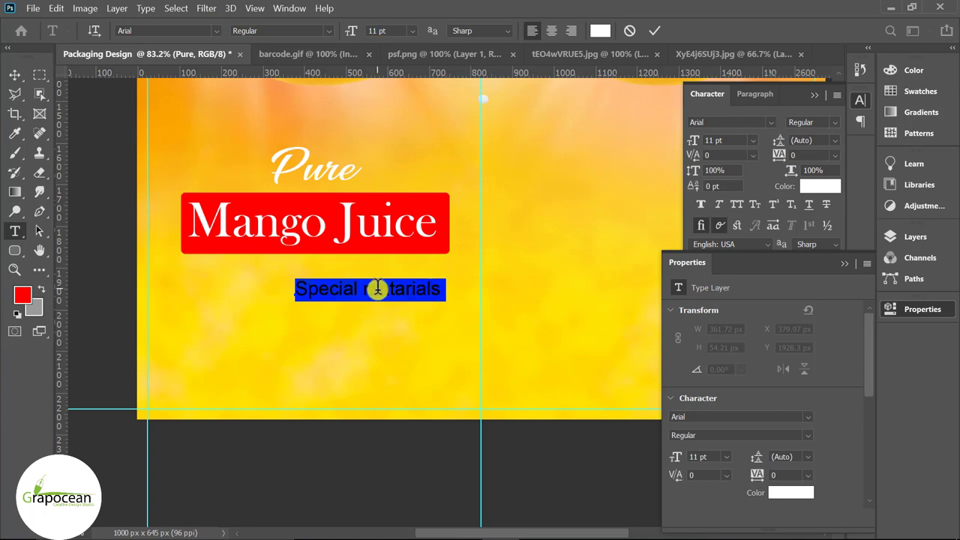
pyautogui.hotkey('ctrl', 'Return')
# Duplicate the tagline one line lower, retype it as 'greate test you ever hav' and shift it left
pyautogui.press('v')
pyautogui.scroll(4, 363, 330)
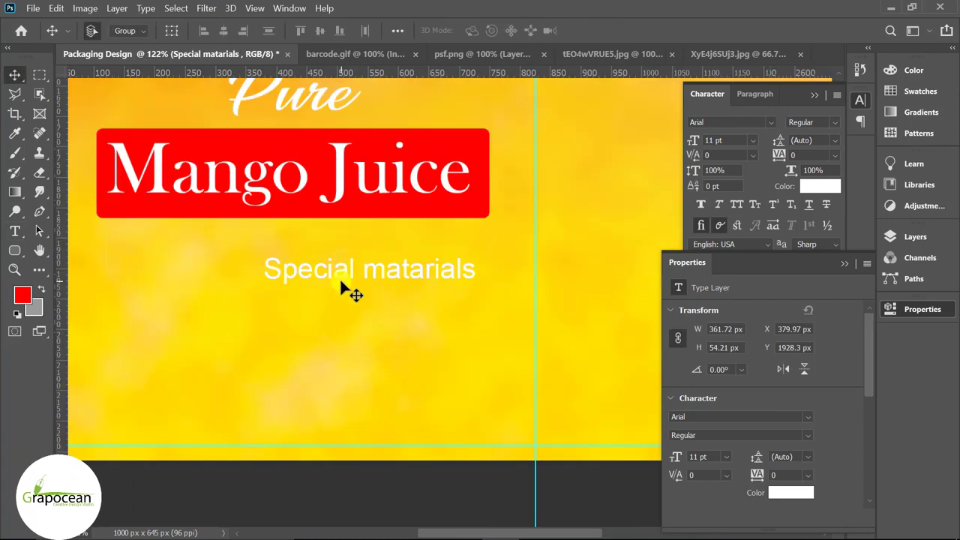
pyautogui.moveTo(342, 284); pyautogui.dragTo(341, 315)
pyautogui.doubleClick(300, 311)
pyautogui.hotkey('ctrl', 'a')
pyautogui.write('grea')
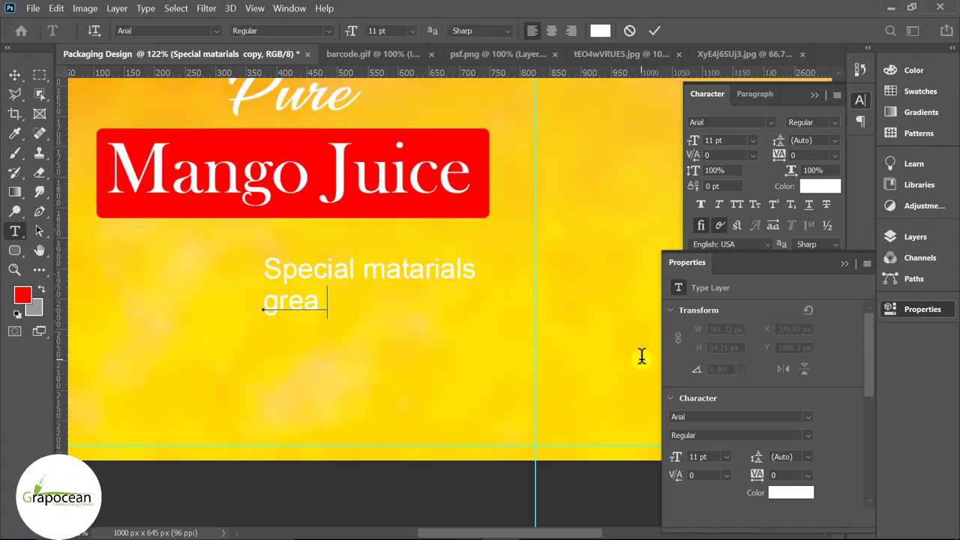
pyautogui.write('te test you eve')
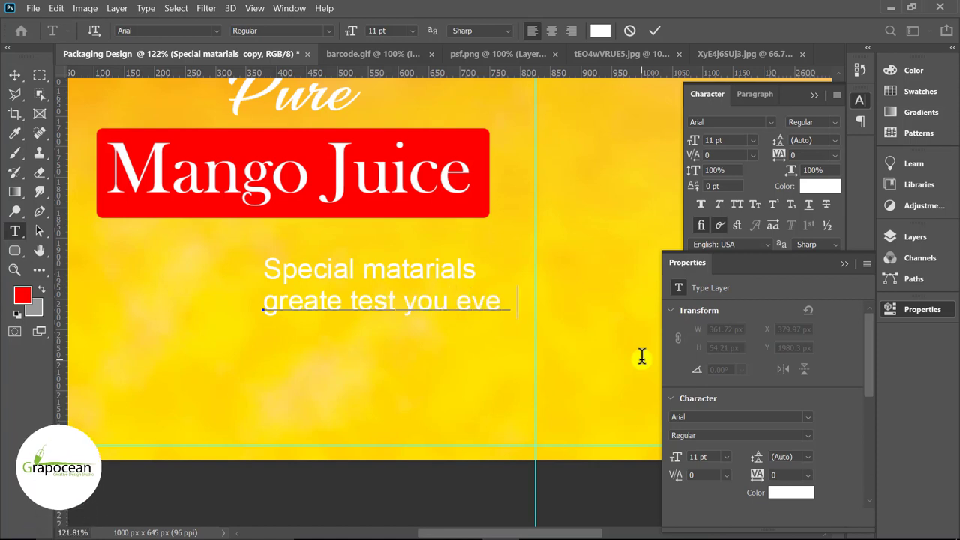
pyautogui.write('r have')
pyautogui.moveTo(336, 277); pyautogui.dragTo(234, 278)
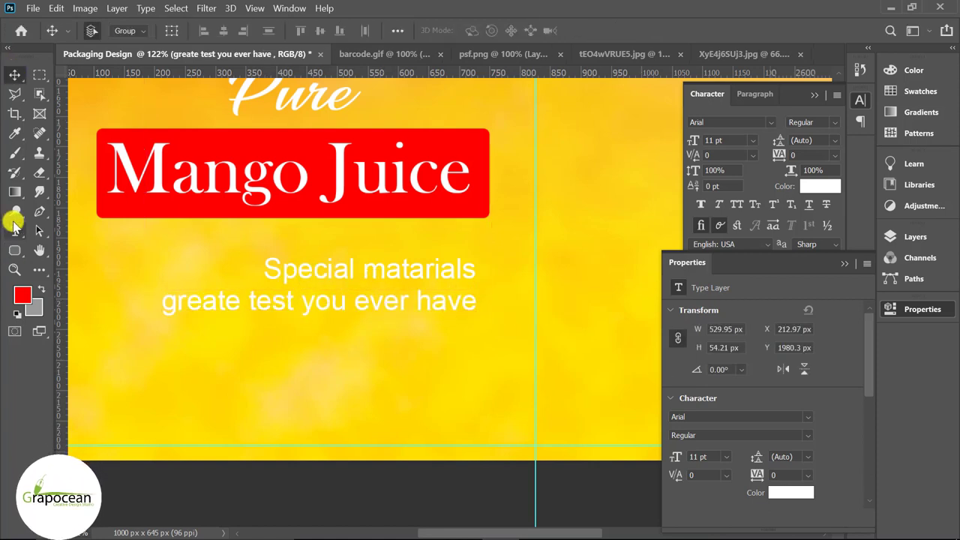
# Capitalise the second line to 'Greate Test You Ever Have' and nudge it further left
pyautogui.press('t')
pyautogui.moveTo(161, 301); pyautogui.dragTo(174, 301)
pyautogui.write('G')
pyautogui.moveTo(256, 301); pyautogui.dragTo(270, 301)
pyautogui.write('Test ')
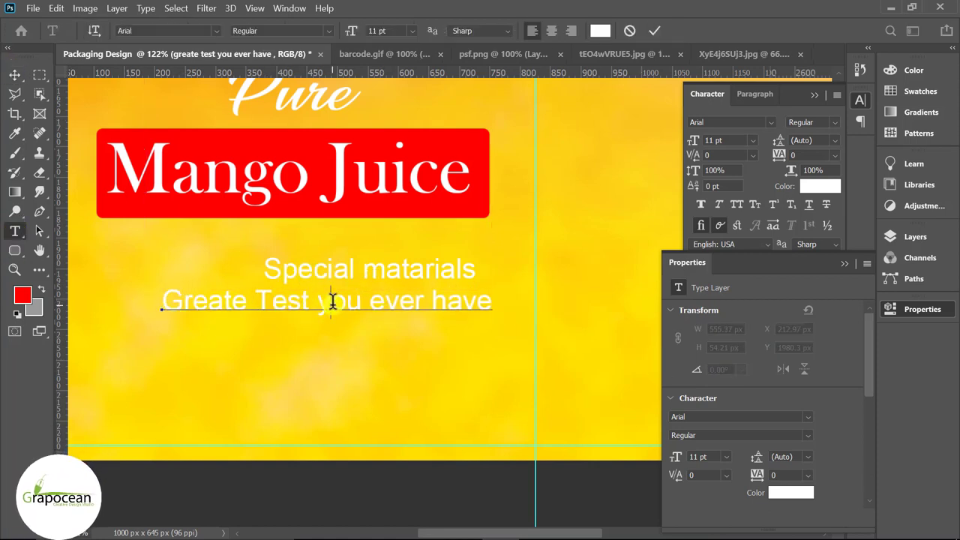
pyautogui.write('Y')
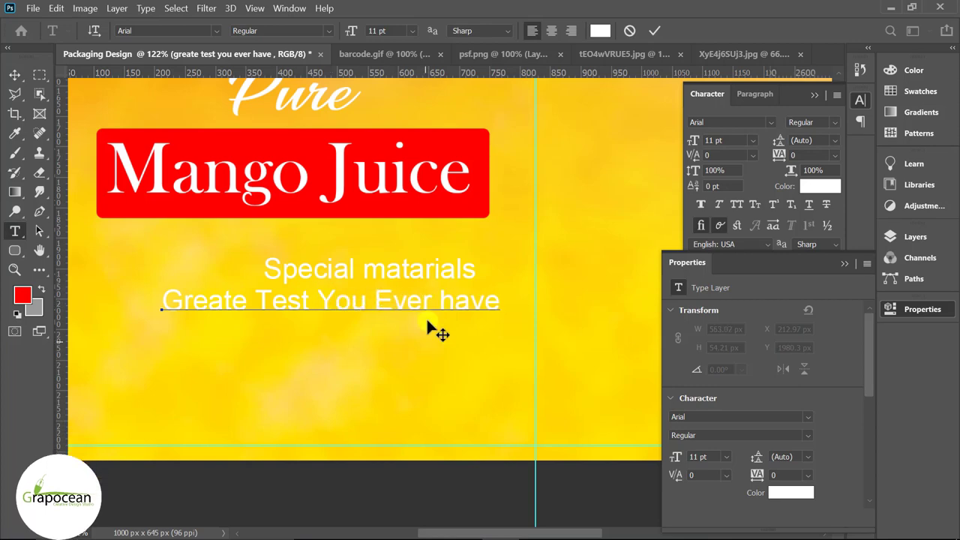
pyautogui.click(12, 78)
pyautogui.moveTo(476, 304); pyautogui.dragTo(433, 306)
# Add a red '2.5%' text line under the taglines
pyautogui.scroll(-5, 489, 386)
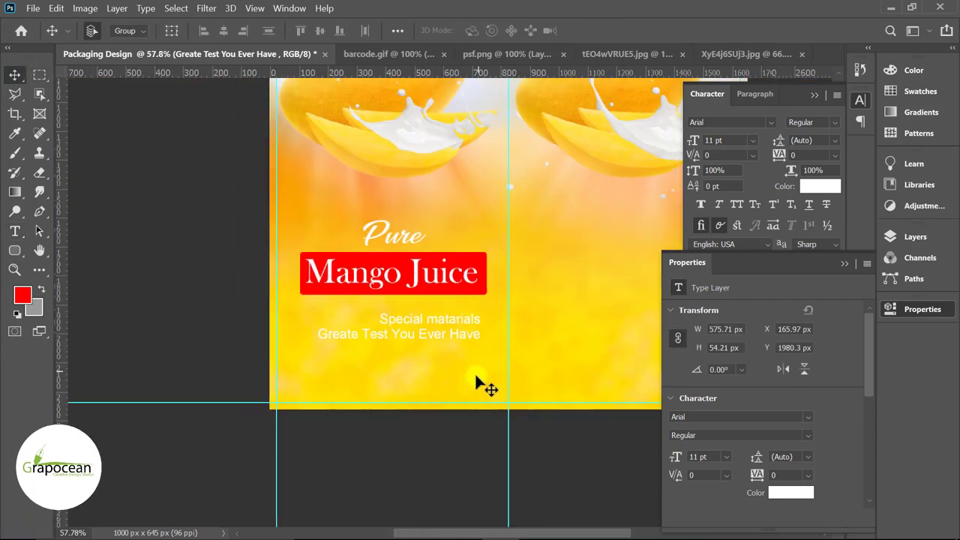
pyautogui.scroll(3, 488, 386)
pyautogui.click(15, 231)
pyautogui.scroll(2, 430, 284)
pyautogui.click(421, 239)
pyautogui.press('BackSpace')
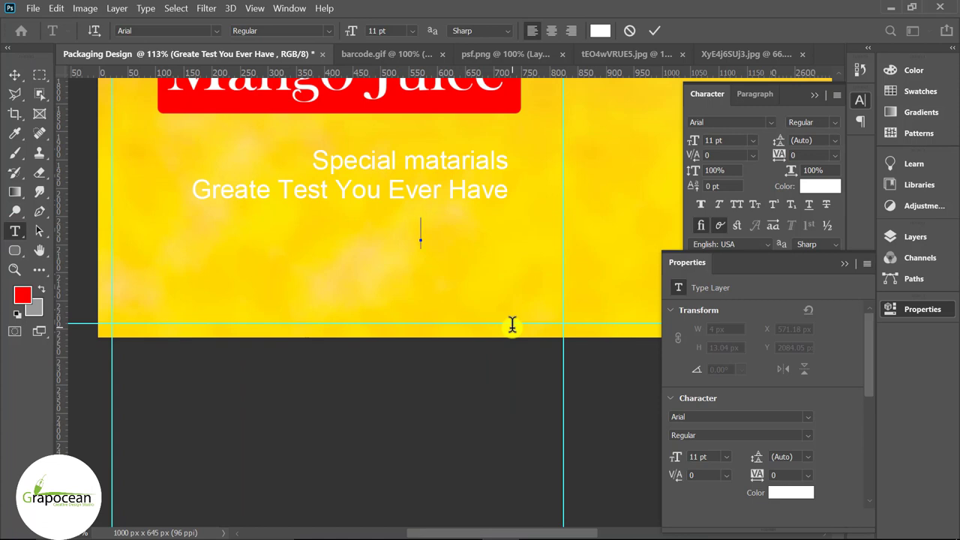
pyautogui.write('2.5%')
pyautogui.hotkey('ctrl', 'a')
pyautogui.click(601, 30)
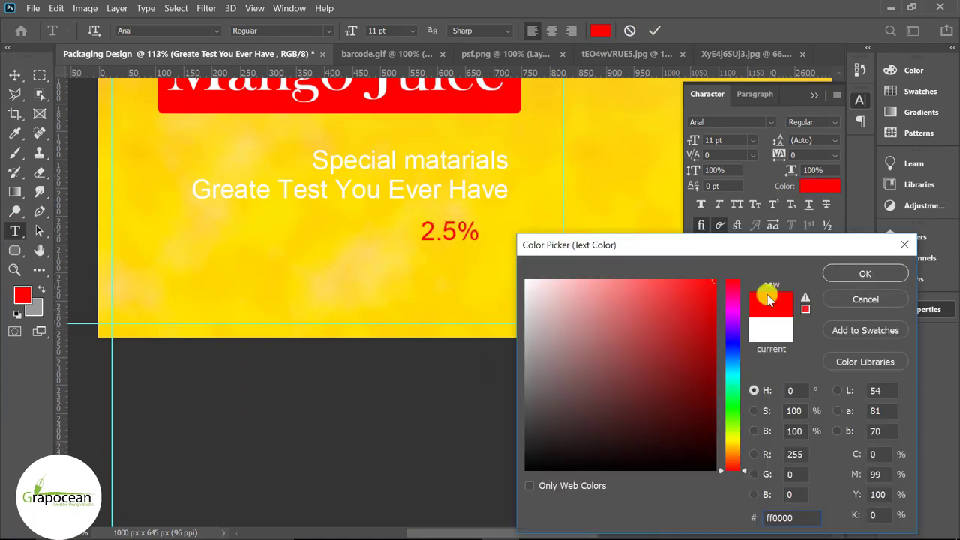
pyautogui.click(844, 279)
# Raise the percent sign, make 2.5% Bold Italic and move it slightly right
pyautogui.doubleClick(470, 233)
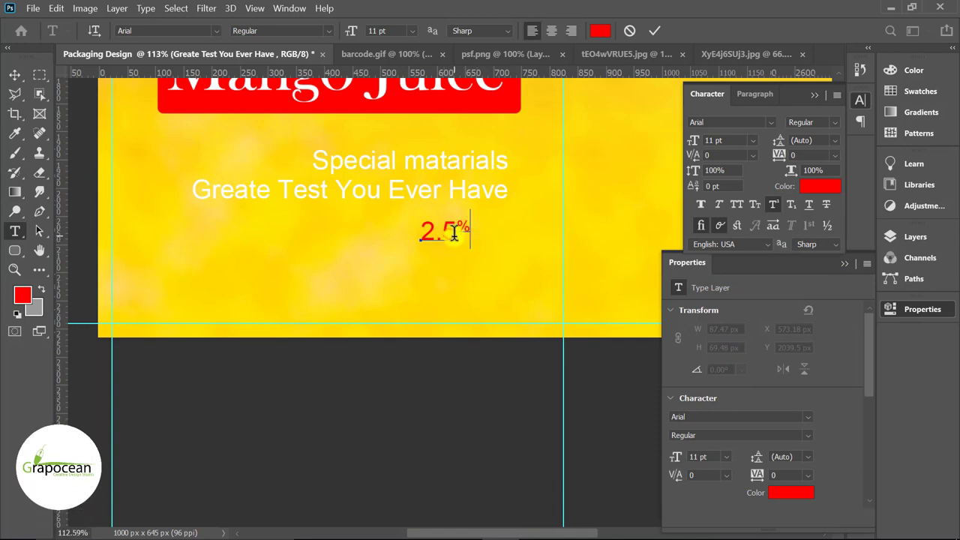
pyautogui.hotkey('ctrl', 'a')
pyautogui.click(327, 31)
pyautogui.click(254, 104)
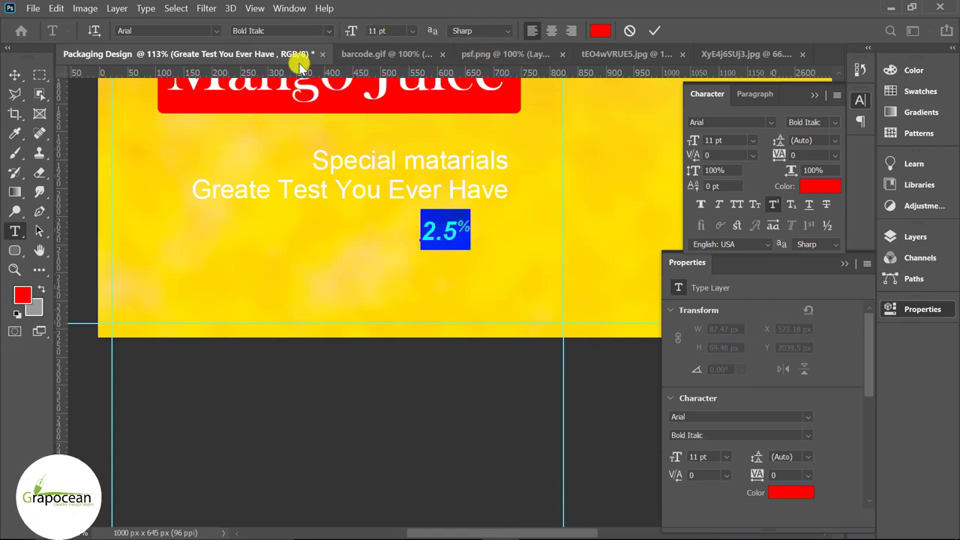
pyautogui.hotkey('ctrl', 'Return')
pyautogui.press('v')
pyautogui.moveTo(452, 234)
pyautogui.mouseDown()
pyautogui.moveTo(484, 236)
pyautogui.moveTo(459, 238)
pyautogui.mouseUp()
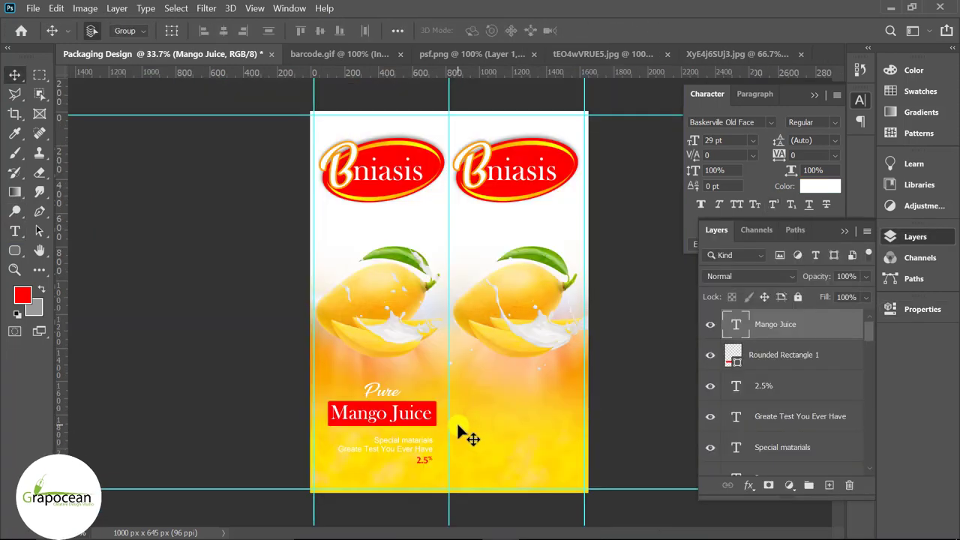
pyautogui.scroll(2, 460, 432)
pyautogui.scroll(3, 423, 429)
# Give the Mango Juice layer a Drop Shadow with 76° angle, 4 px distance and 5 px size
pyautogui.rightClick(820, 330)
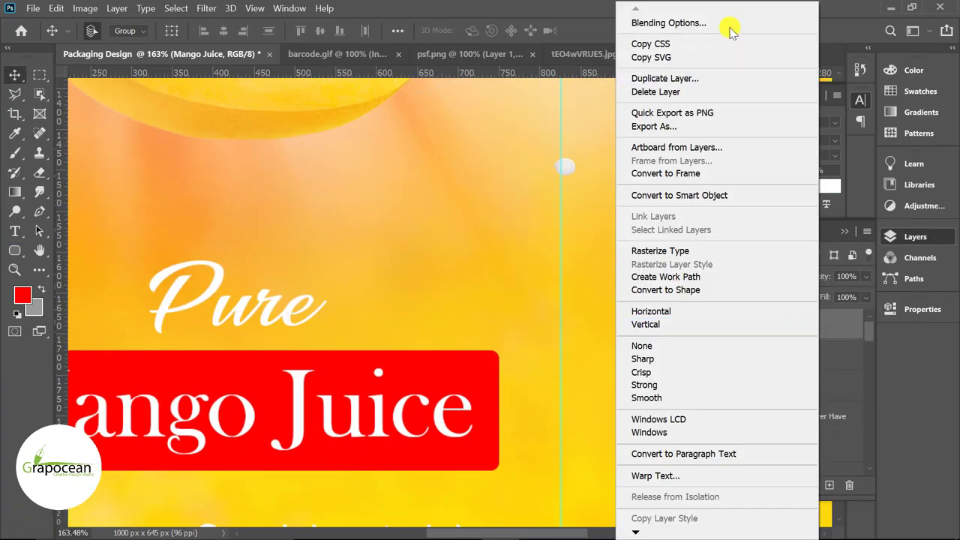
pyautogui.click(727, 29)
pyautogui.click(316, 441)
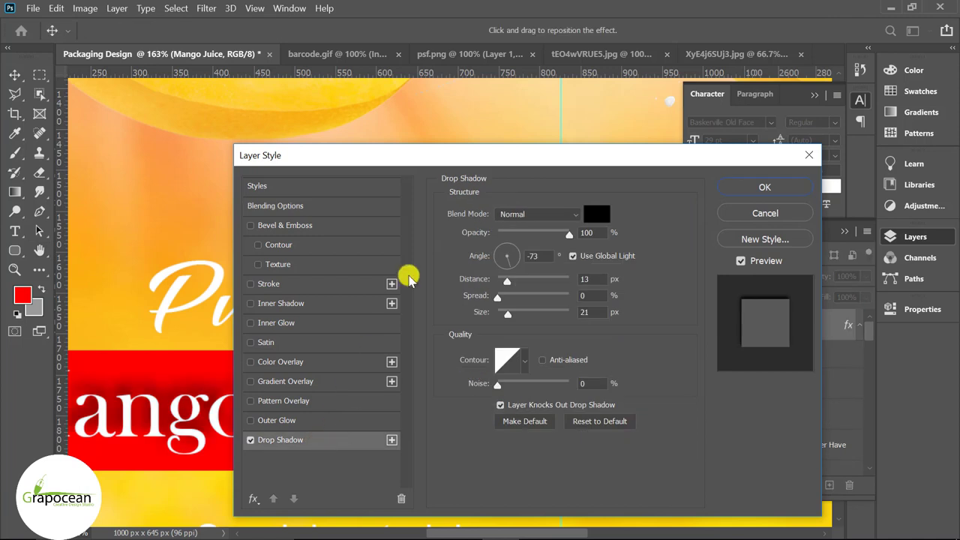
pyautogui.moveTo(504, 278)
pyautogui.mouseDown()
pyautogui.moveTo(495, 282)
pyautogui.moveTo(496, 327)
pyautogui.moveTo(504, 321)
pyautogui.mouseUp()
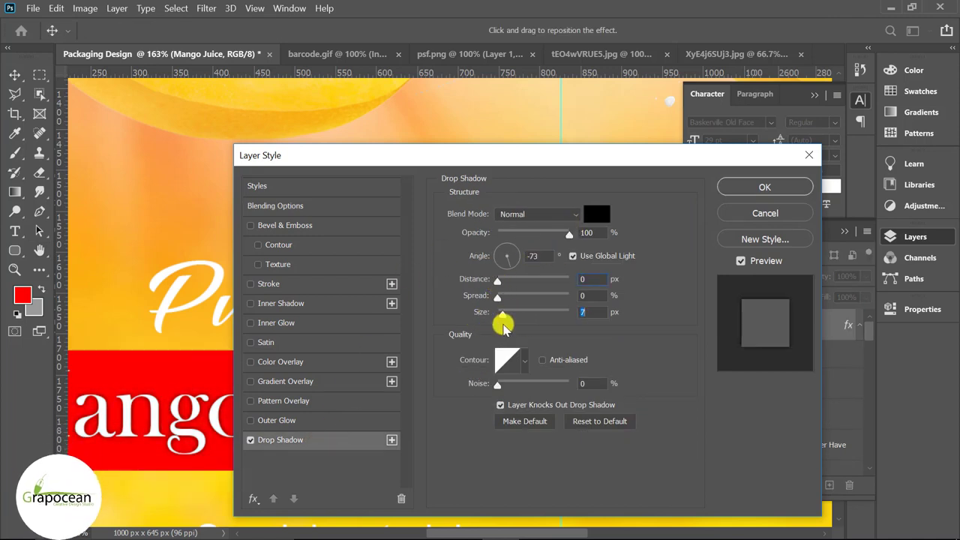
pyautogui.moveTo(501, 283); pyautogui.dragTo(513, 239)
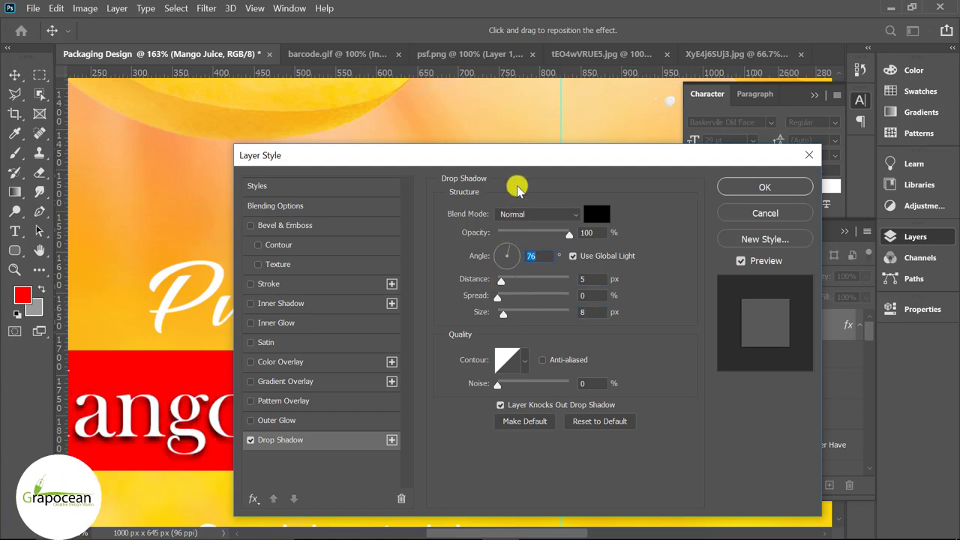
pyautogui.moveTo(581, 155); pyautogui.dragTo(780, 154)
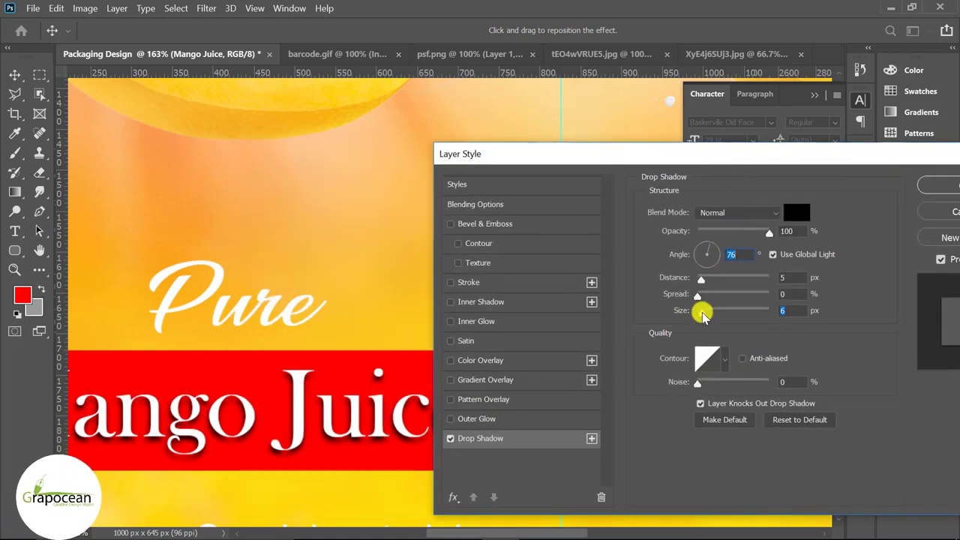
pyautogui.moveTo(703, 312); pyautogui.dragTo(700, 312)
pyautogui.moveTo(709, 279); pyautogui.dragTo(703, 283)
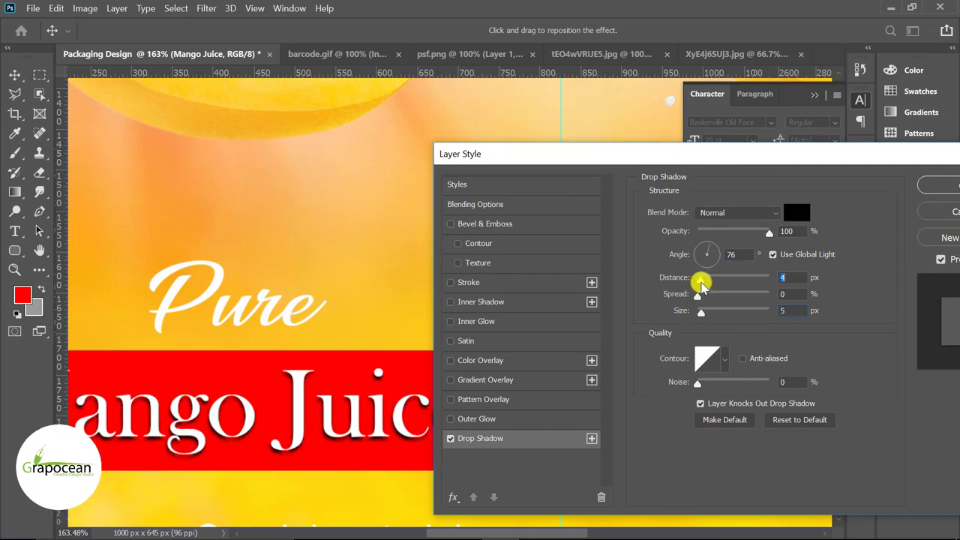
pyautogui.moveTo(825, 154); pyautogui.dragTo(705, 202)
# Recolour the 'Special matarials' tagline to black (000000)
pyautogui.scroll(-2, 443, 435)
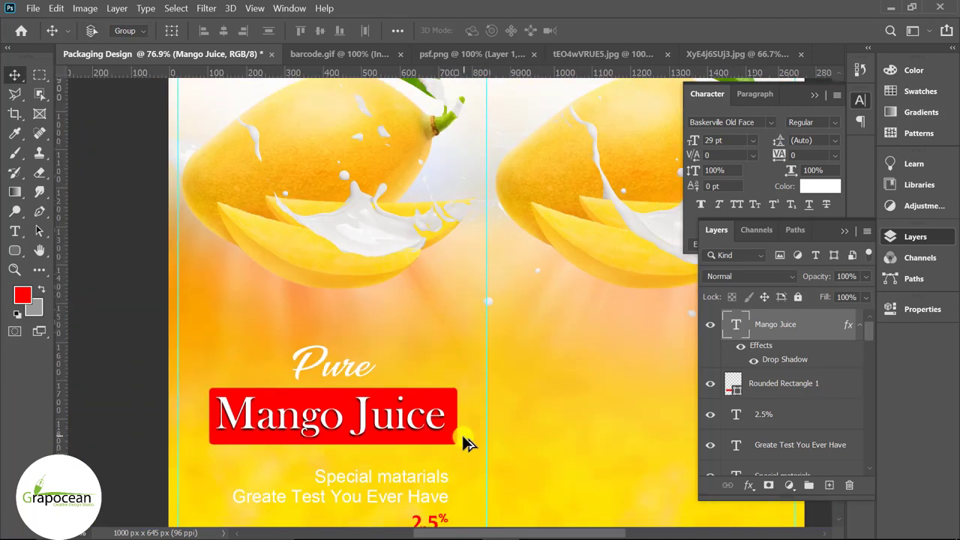
pyautogui.scroll(-2, 463, 443)
pyautogui.scroll(-2, 472, 451)
pyautogui.scroll(-1, 463, 433)
pyautogui.scroll(-2, 459, 429)
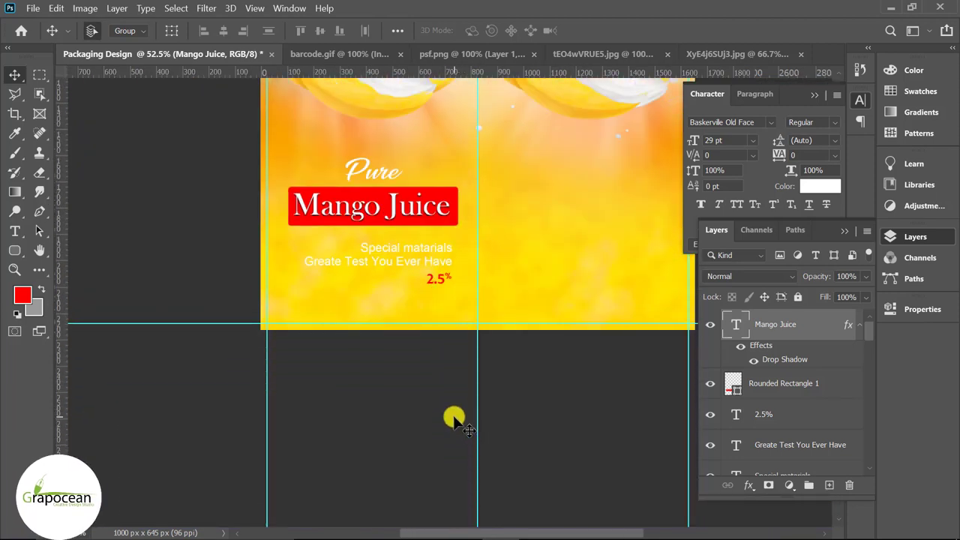
pyautogui.scroll(-3, 443, 394)
pyautogui.scroll(2, 466, 404)
pyautogui.scroll(3, 382, 446)
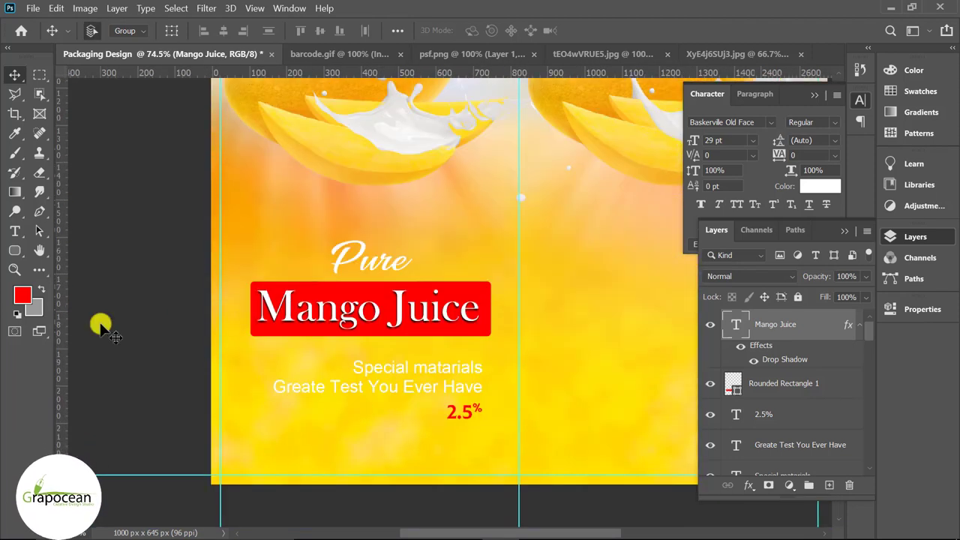
pyautogui.click(18, 234)
pyautogui.moveTo(358, 367); pyautogui.dragTo(483, 366)
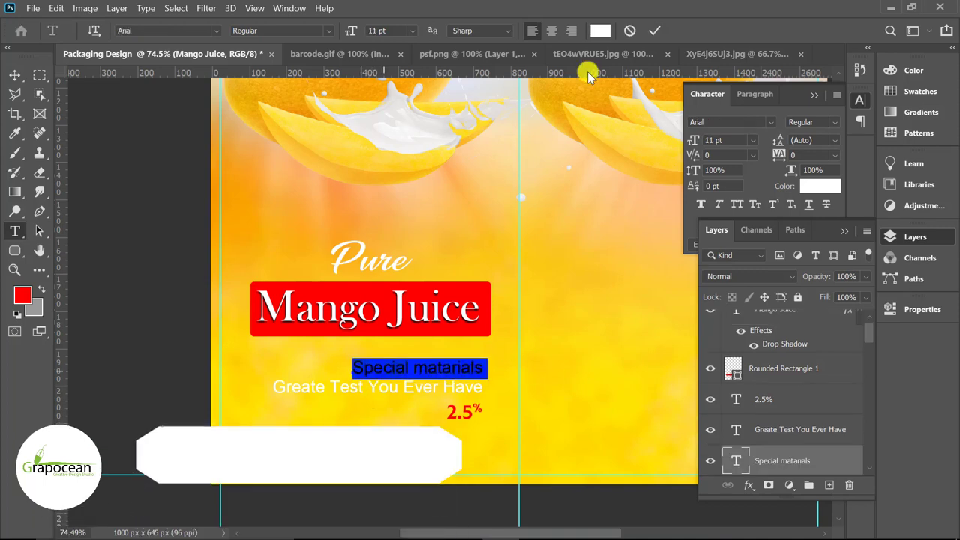
pyautogui.click(600, 30)
pyautogui.click(527, 469)
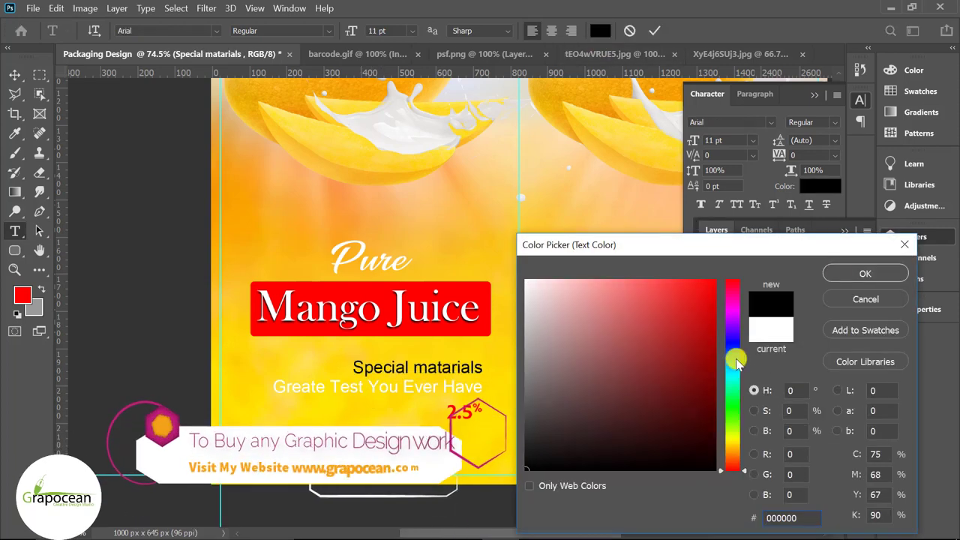
pyautogui.click(865, 273)
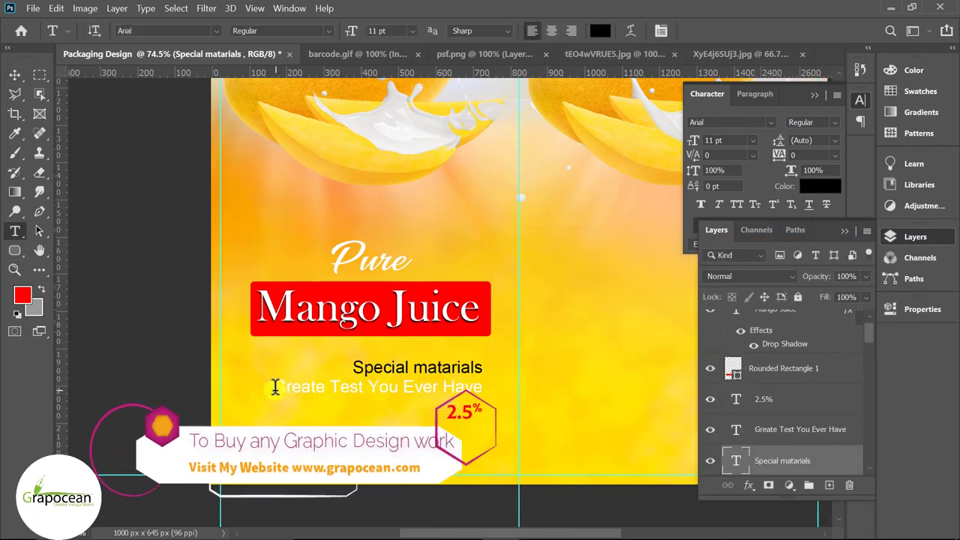
# Recolour the 'Greate Test You Ever Have' tagline to black as well
pyautogui.moveTo(275, 387); pyautogui.dragTo(483, 387)
pyautogui.click(601, 30)
pyautogui.click(526, 470)
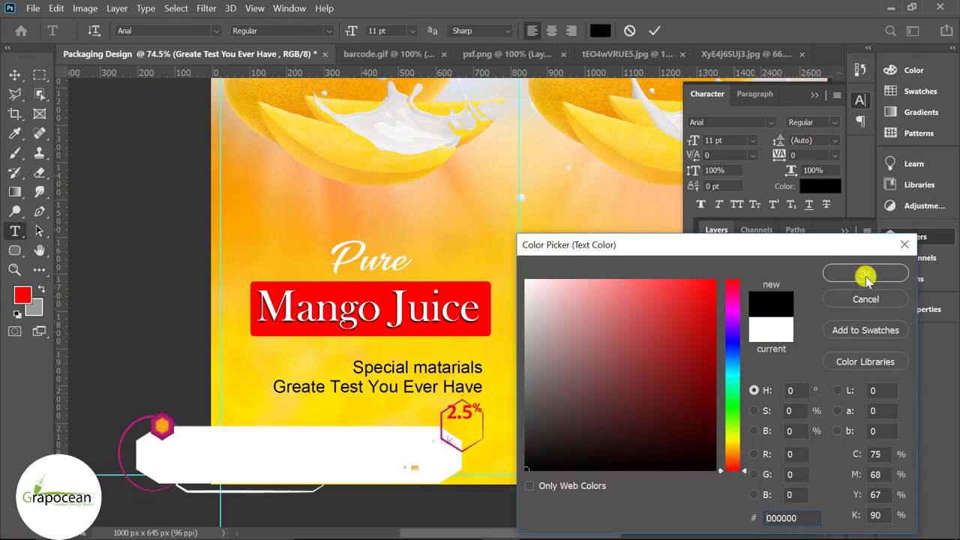
pyautogui.click(865, 273)
pyautogui.click(15, 74)
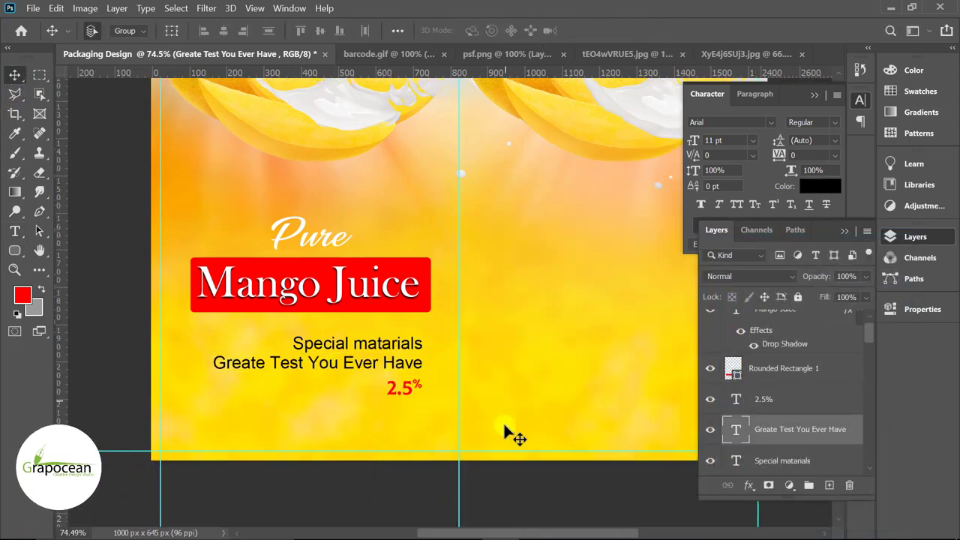
pyautogui.scroll(-2, 504, 431)
pyautogui.scroll(-2, 502, 446)
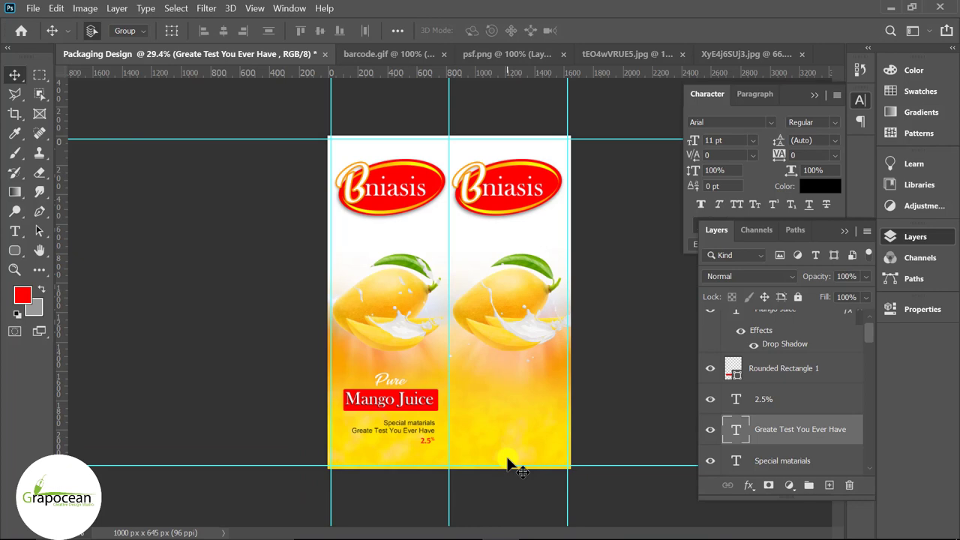
# Enlarge the Pure heading from 37 pt to 49 pt
pyautogui.scroll(2, 507, 465)
pyautogui.click(476, 393)
pyautogui.scroll(1, 476, 392)
pyautogui.scroll(1, 231, 390)
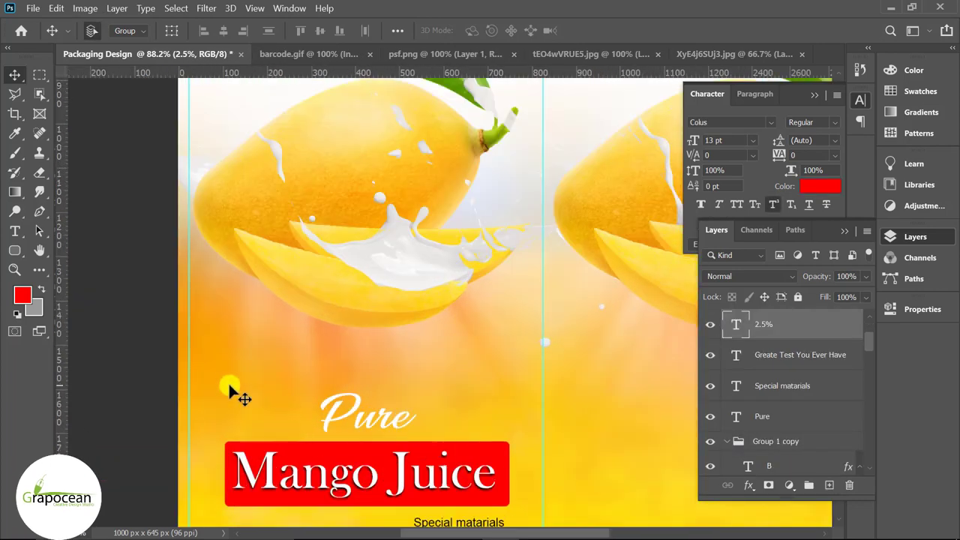
pyautogui.click(15, 230)
pyautogui.doubleClick(367, 415)
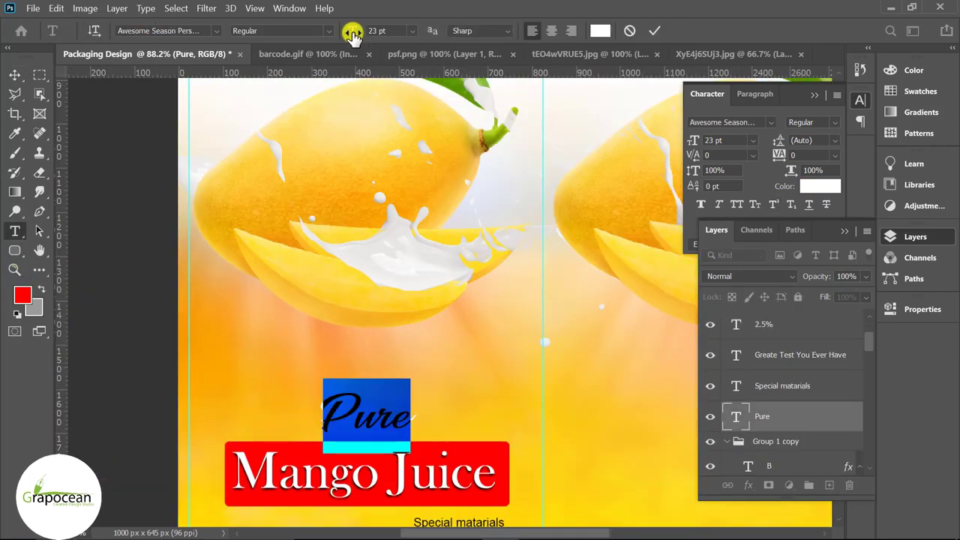
pyautogui.click(360, 42)
pyautogui.moveTo(360, 41); pyautogui.dragTo(379, 39)
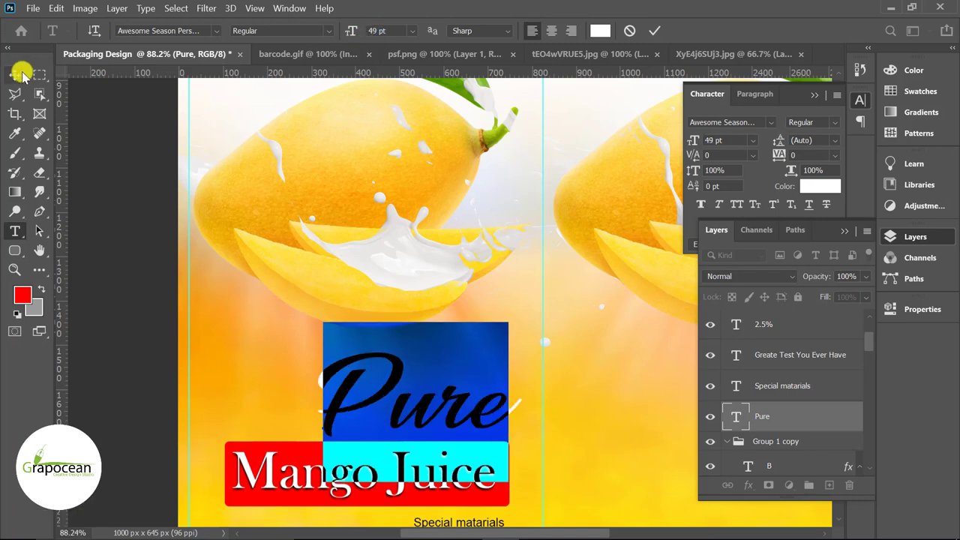
# Centre Pure above the Mango Juice label and scale it down to about 41 pt
pyautogui.click(15, 74)
pyautogui.moveTo(420, 404); pyautogui.dragTo(374, 408)
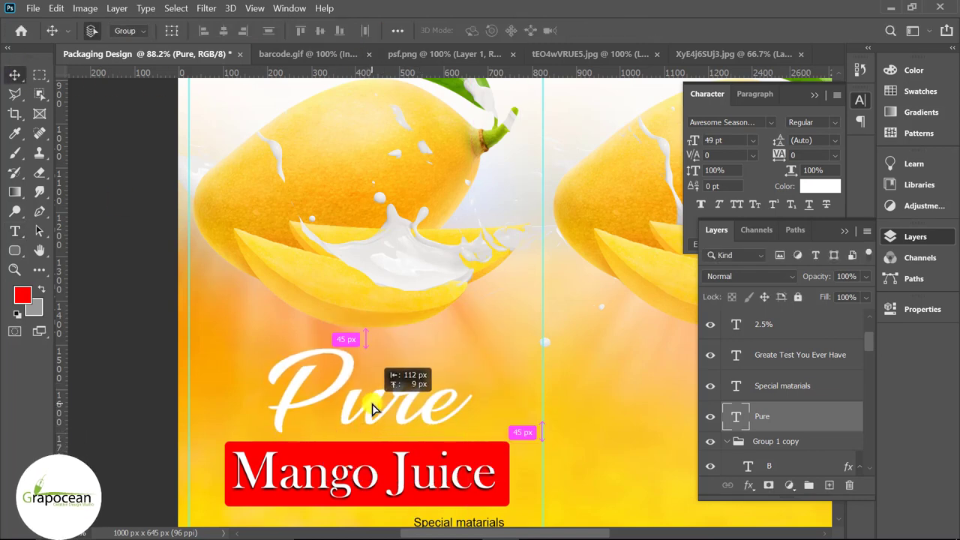
pyautogui.scroll(-3, 451, 405)
pyautogui.scroll(-3, 452, 406)
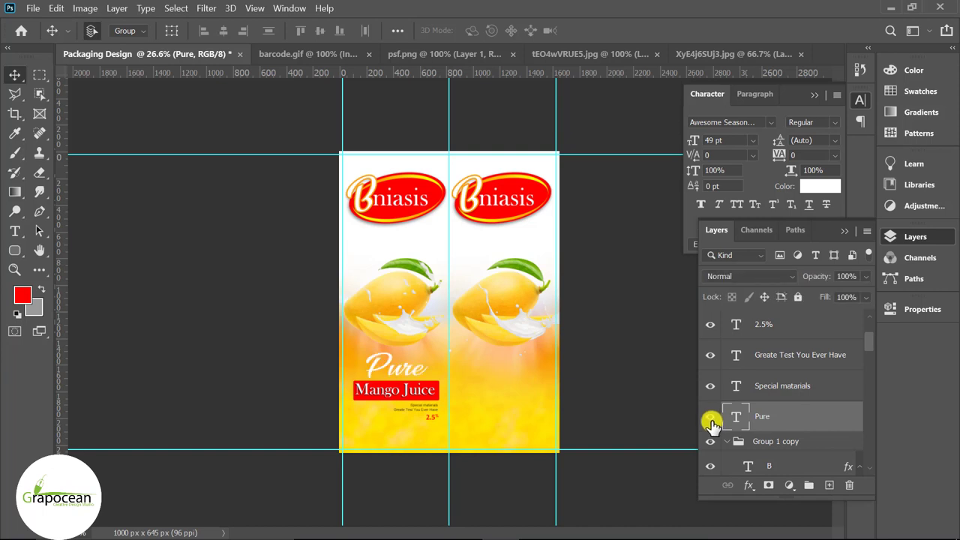
pyautogui.hotkey('ctrl', 't')
pyautogui.scroll(2, 426, 362)
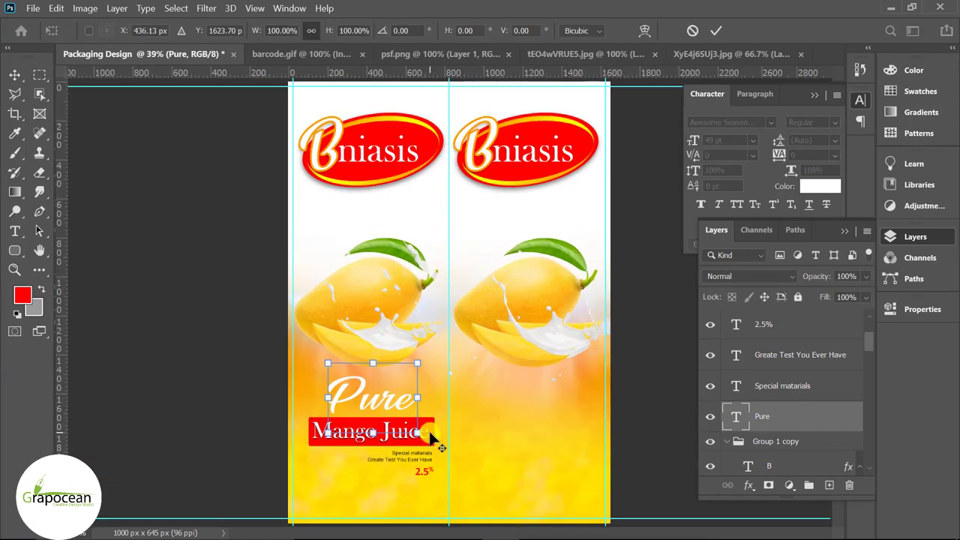
pyautogui.moveTo(417, 434); pyautogui.dragTo(412, 431)
pyautogui.click(716, 30)
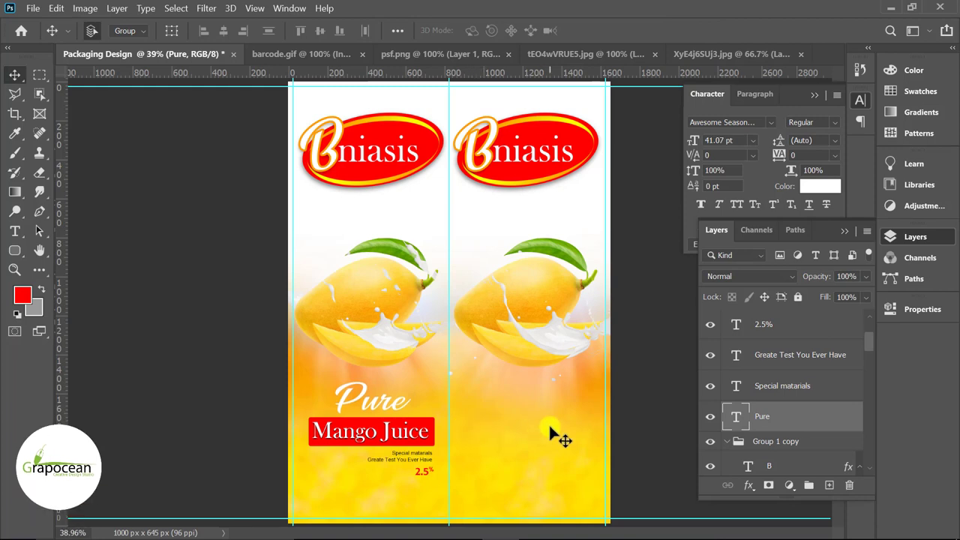
# Copy the Mango Juice text and red Rounded Rectangle 1 label onto the right panel
pyautogui.scroll(3, 422, 454)
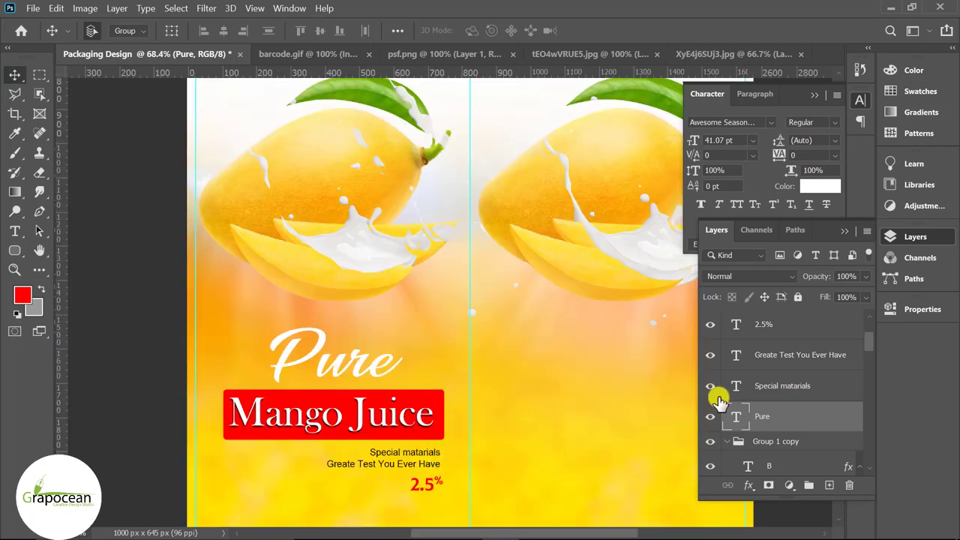
pyautogui.scroll(-1, 758, 444)
pyautogui.scroll(3, 758, 444)
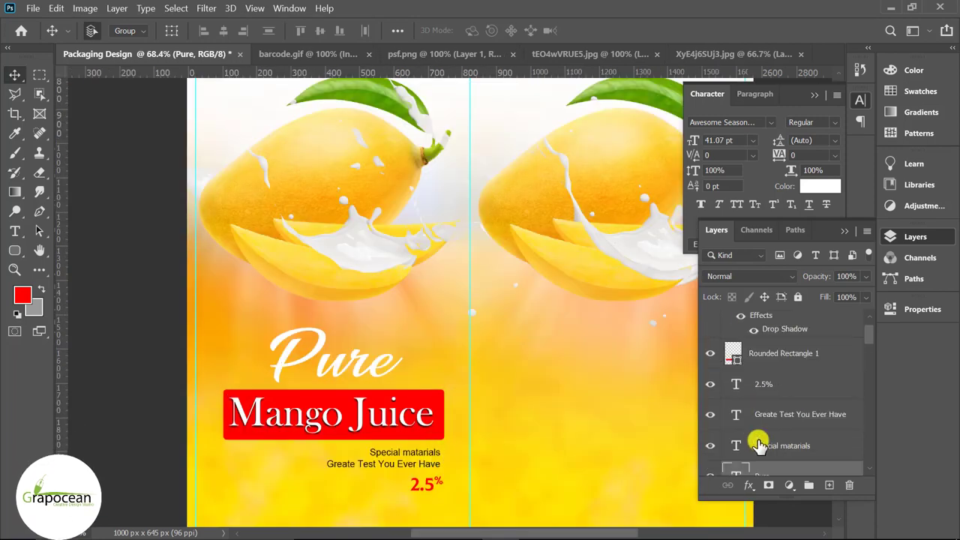
pyautogui.scroll(-3, 760, 446)
pyautogui.scroll(3, 760, 445)
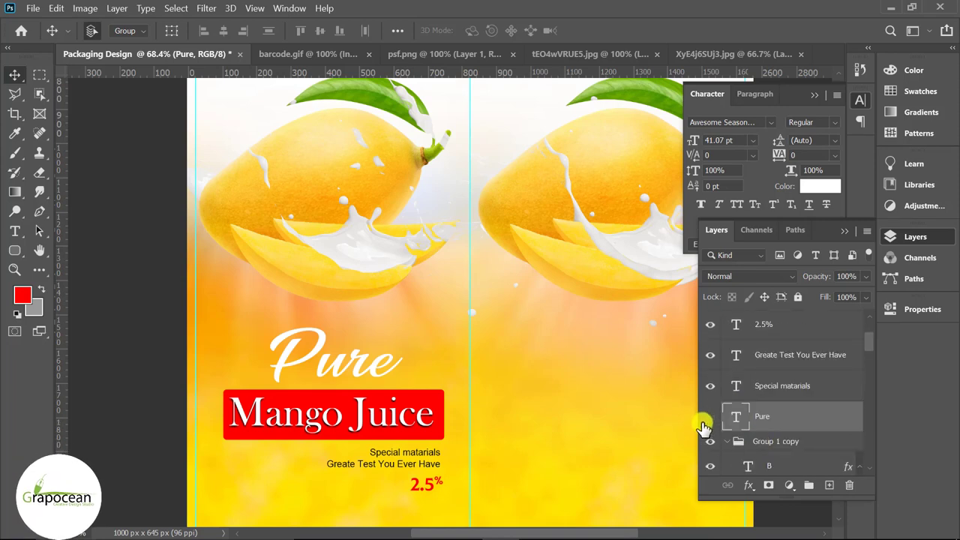
pyautogui.click(405, 422)
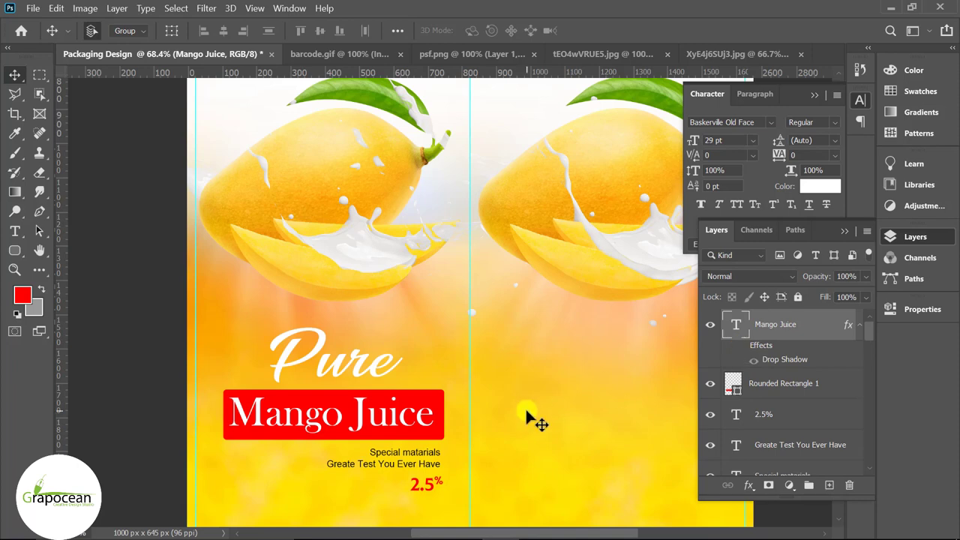
pyautogui.scroll(-3, 527, 411)
pyautogui.scroll(-1, 532, 418)
pyautogui.scroll(1, 558, 443)
pyautogui.scroll(2, 427, 450)
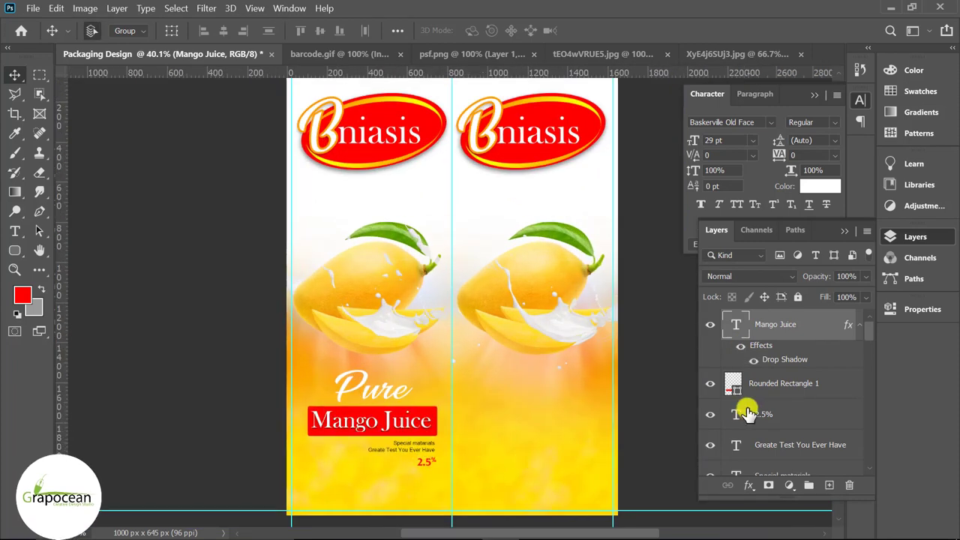
pyautogui.click(783, 397)
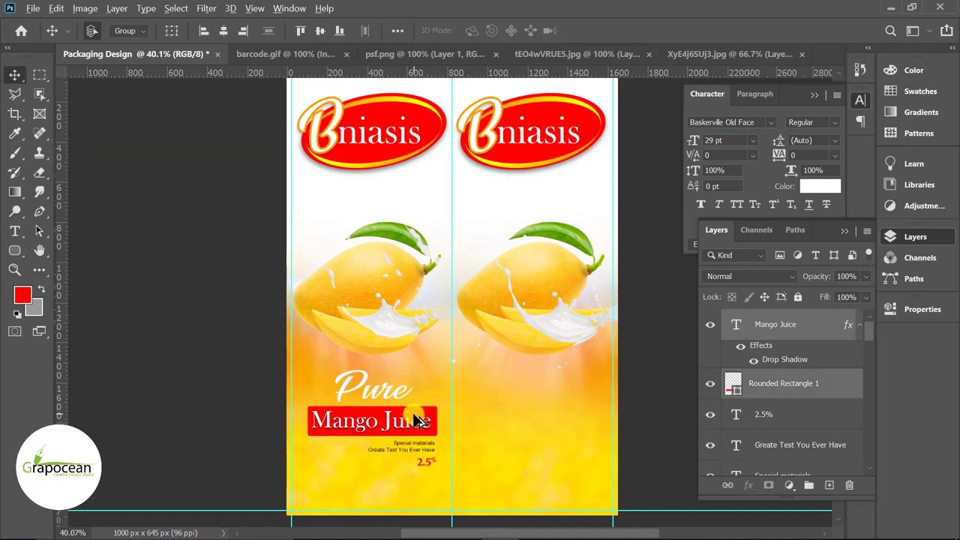
pyautogui.moveTo(416, 422)
pyautogui.mouseDown()
pyautogui.moveTo(578, 423)
pyautogui.moveTo(570, 419)
pyautogui.mouseUp()
# Copy the Pure heading onto the right panel above its label
pyautogui.moveTo(387, 386); pyautogui.dragTo(546, 397)
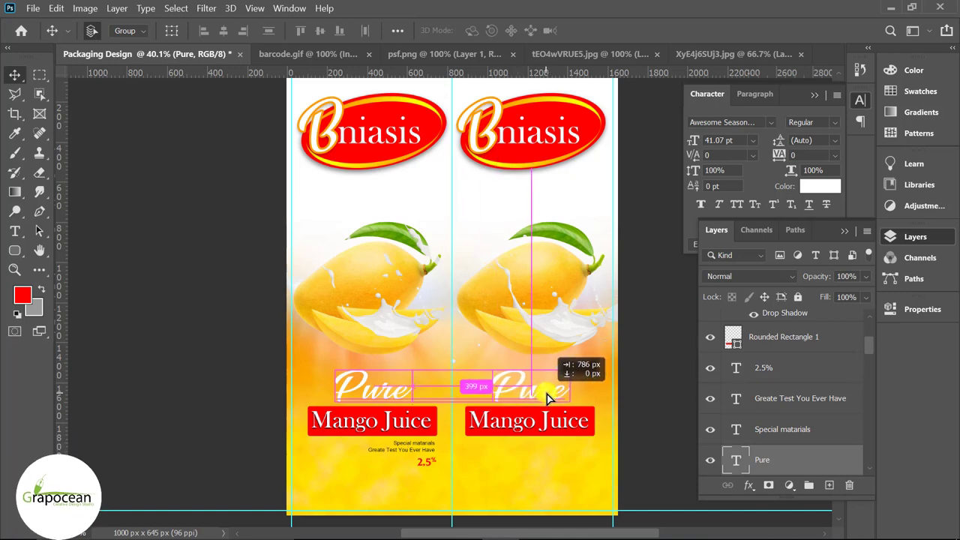
pyautogui.moveTo(546, 398); pyautogui.dragTo(546, 399)
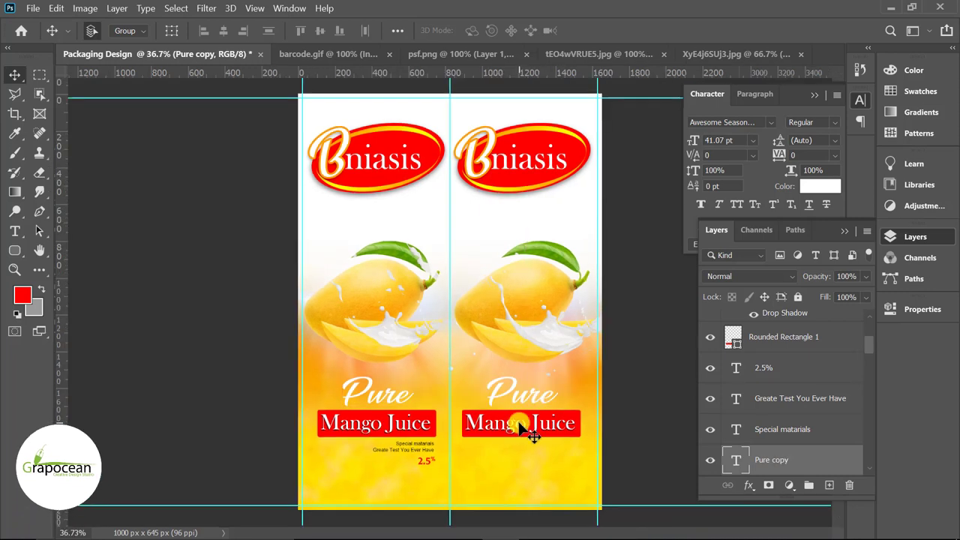
pyautogui.scroll(3, 532, 461)
pyautogui.scroll(-3, 531, 457)
pyautogui.scroll(-1, 525, 442)
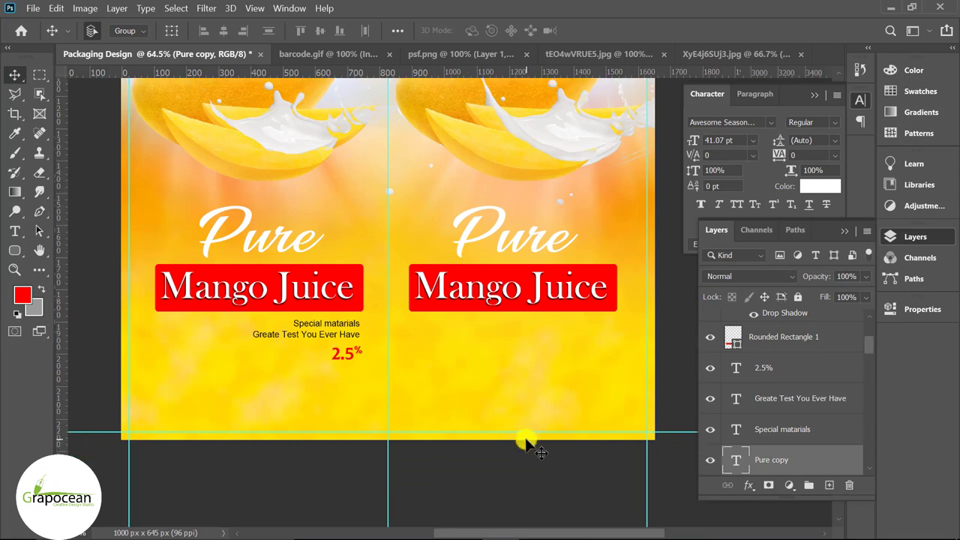
# Bring the barcode.gif image into Packaging Design and place it at the bottom of the right panel
pyautogui.click(450, 54)
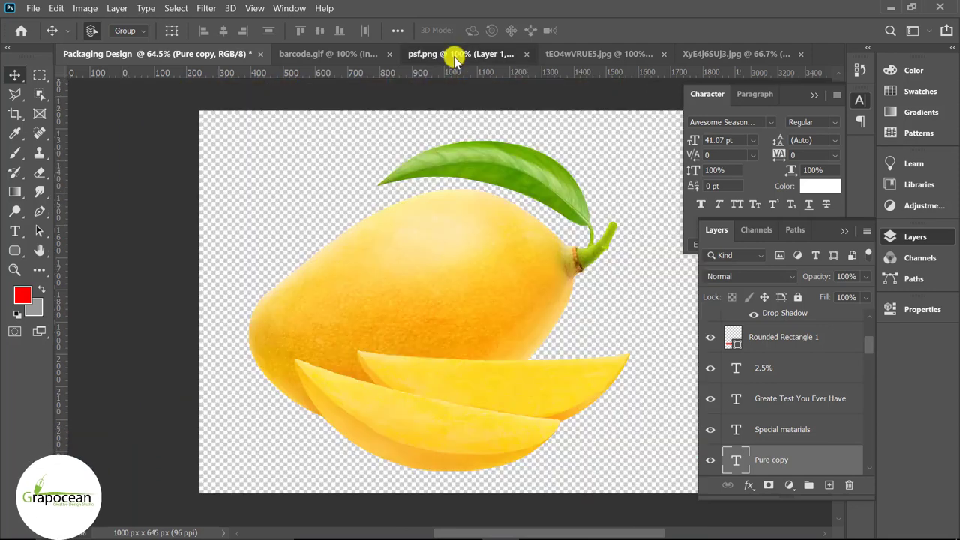
pyautogui.click(593, 54)
pyautogui.click(691, 53)
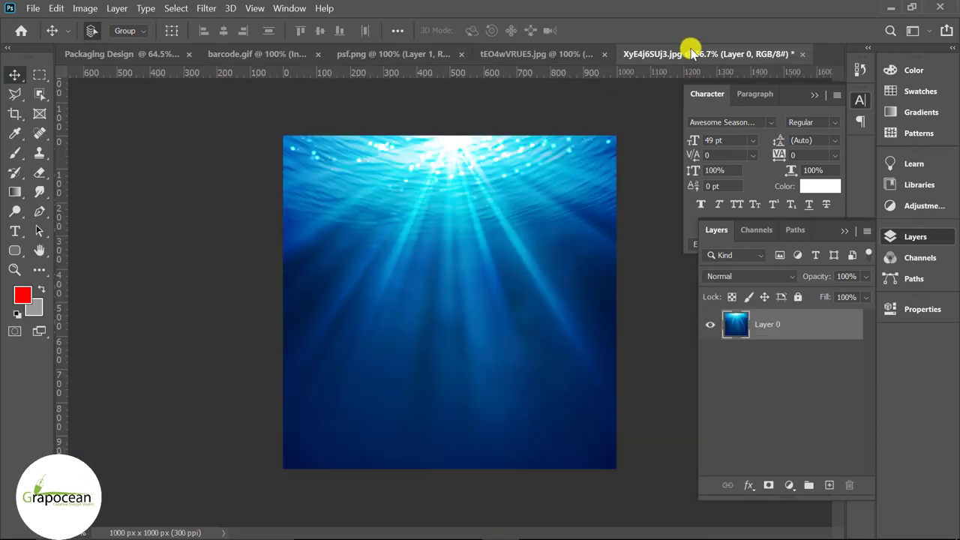
pyautogui.click(551, 52)
pyautogui.click(403, 56)
pyautogui.click(259, 55)
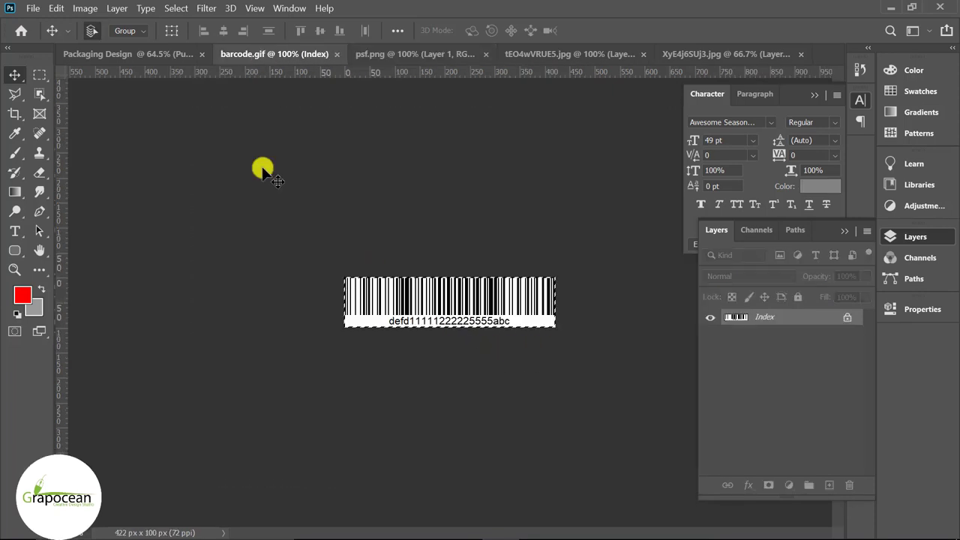
pyautogui.moveTo(263, 172); pyautogui.dragTo(517, 435)
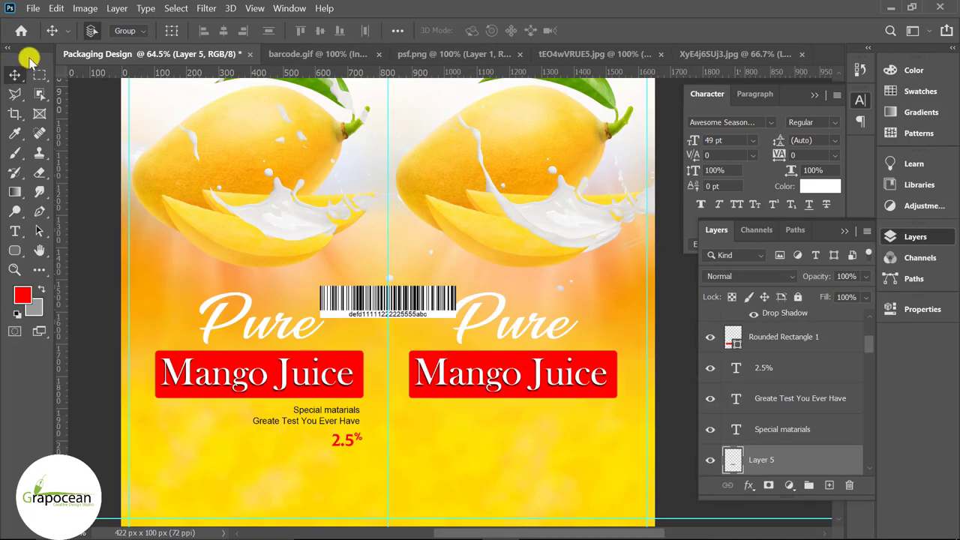
pyautogui.moveTo(539, 384)
pyautogui.mouseDown()
pyautogui.moveTo(577, 471)
pyautogui.moveTo(359, 486)
pyautogui.moveTo(544, 486)
pyautogui.mouseUp()
pyautogui.scroll(-2, 570, 462)
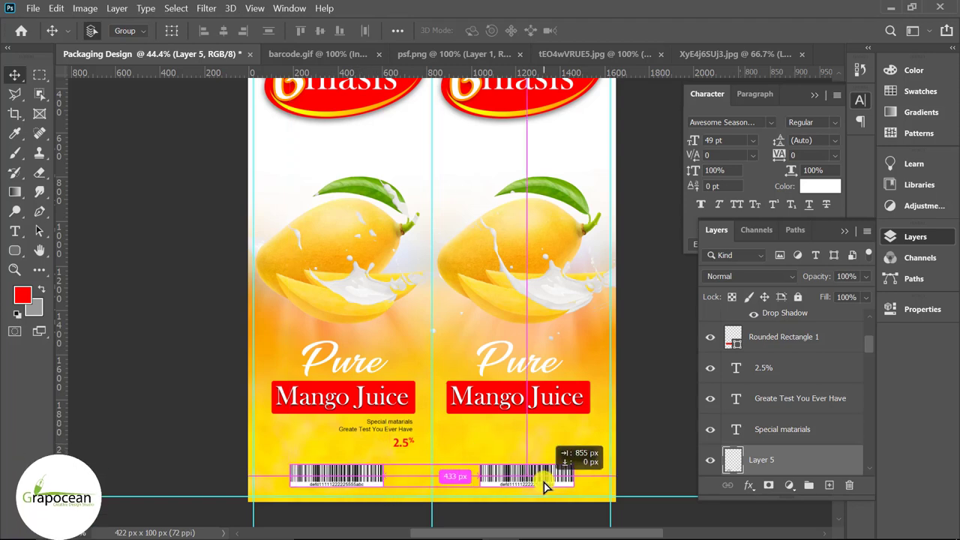
pyautogui.scroll(-1, 596, 471)
pyautogui.scroll(-1, 588, 474)
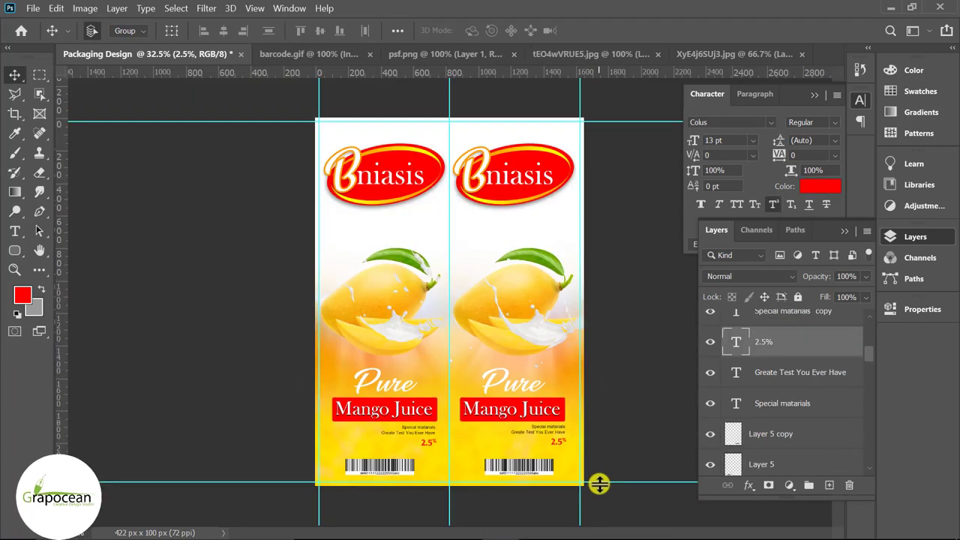
pyautogui.scroll(-1, 600, 484)
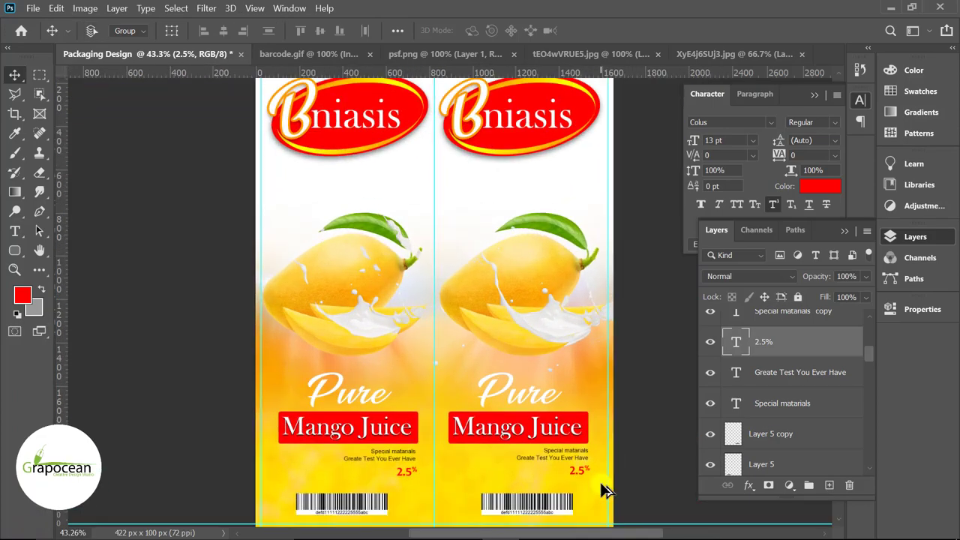